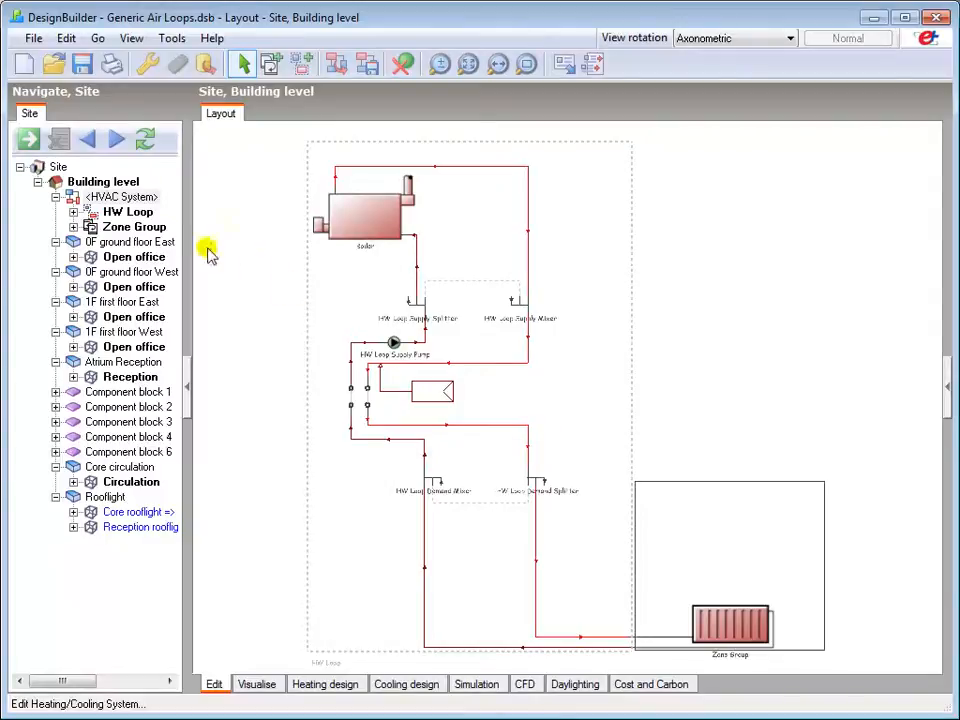
Step: Turn natural ventilation off and mechanical ventilation on in the building-level HVAC data
{"action": "left_click", "coordinate": [110, 186]}
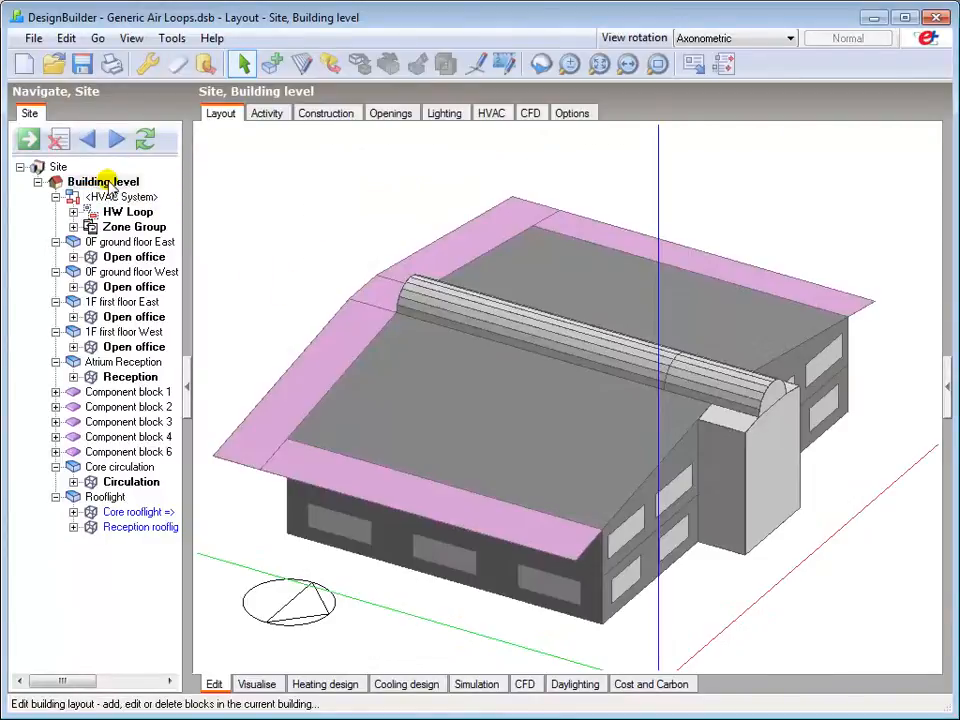
{"action": "left_click", "coordinate": [491, 114]}
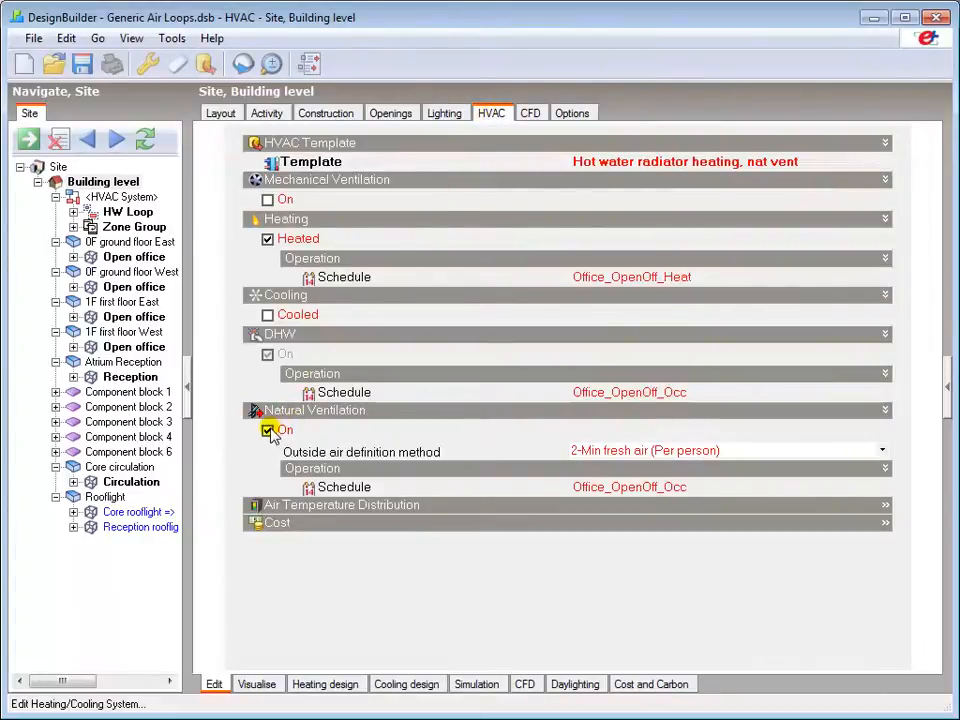
{"action": "left_click", "coordinate": [267, 432]}
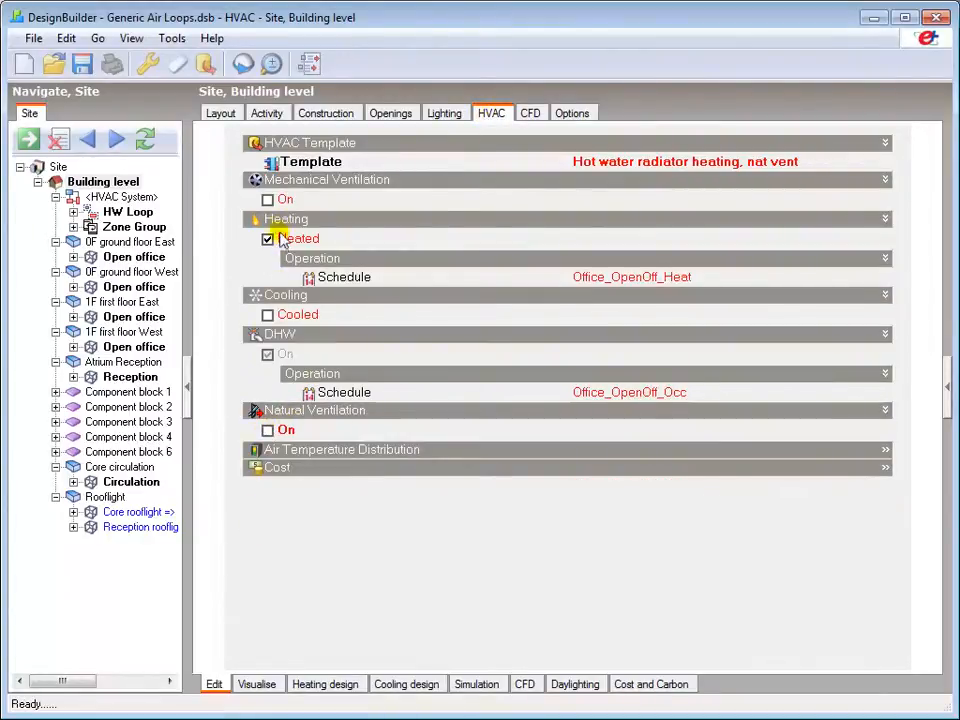
{"action": "left_click", "coordinate": [267, 200]}
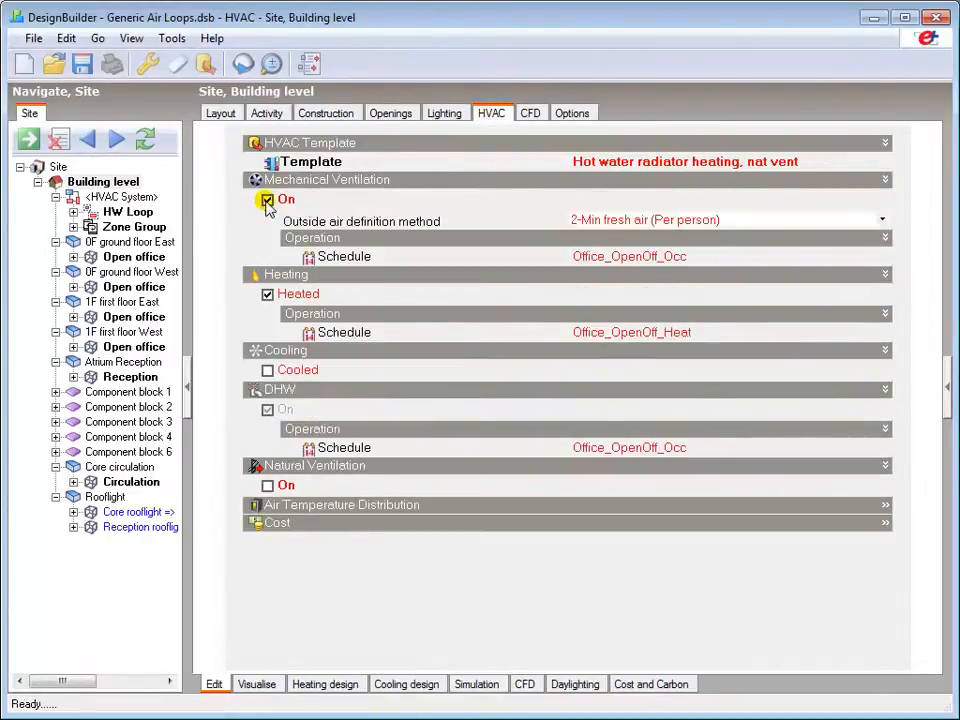
{"action": "left_click", "coordinate": [551, 216]}
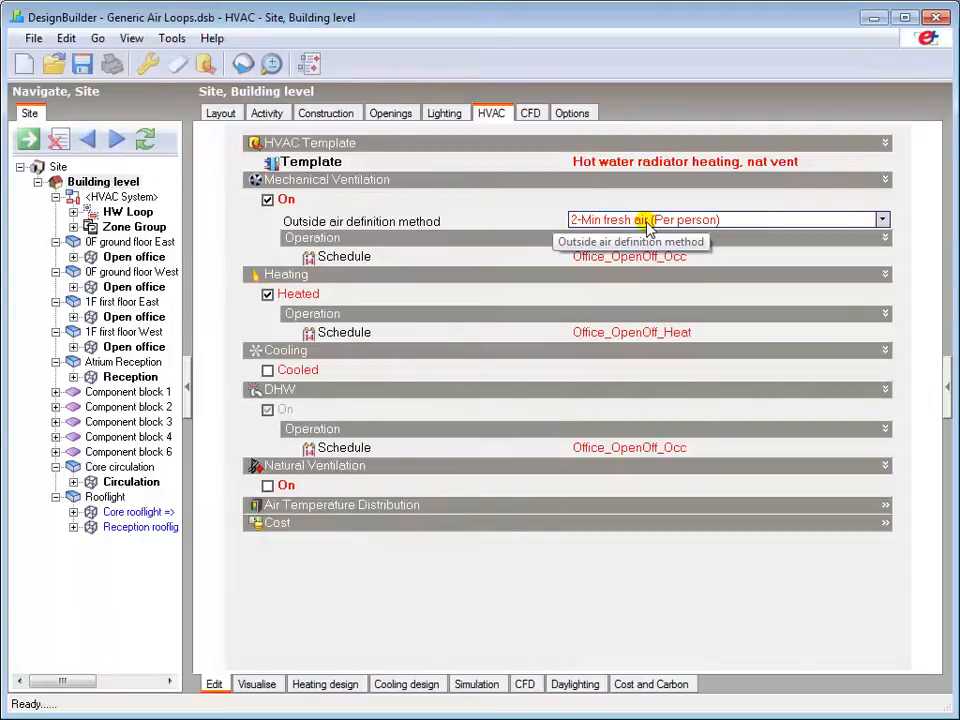
Step: Examine the minimum fresh air settings in the building-level activity data
{"action": "left_click", "coordinate": [268, 116]}
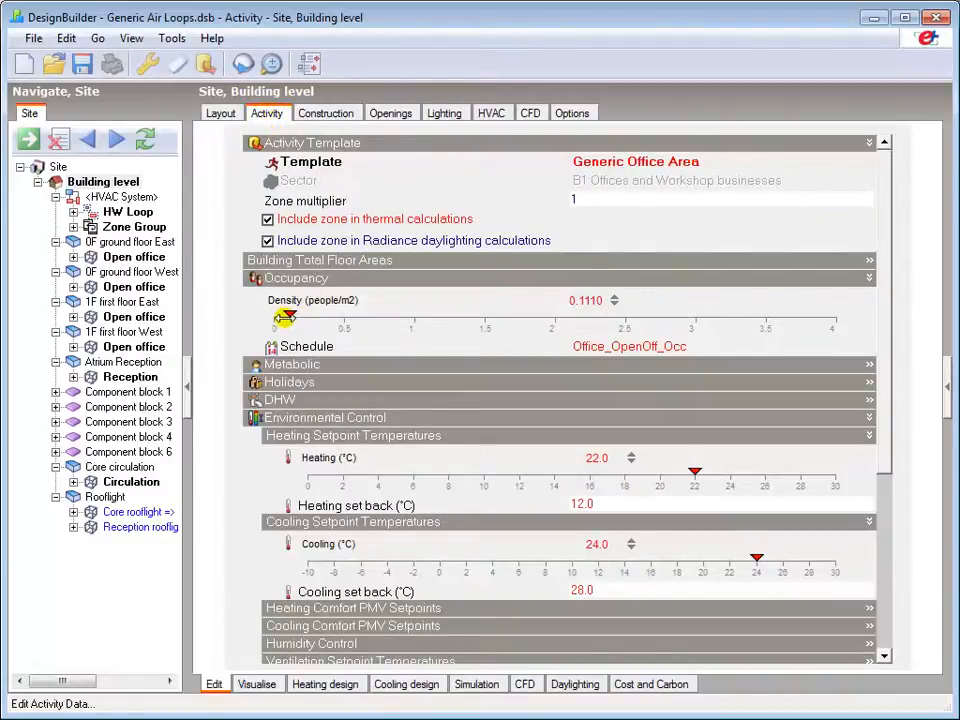
{"action": "left_click_drag", "start_coordinate": [879, 317], "coordinate": [808, 414]}
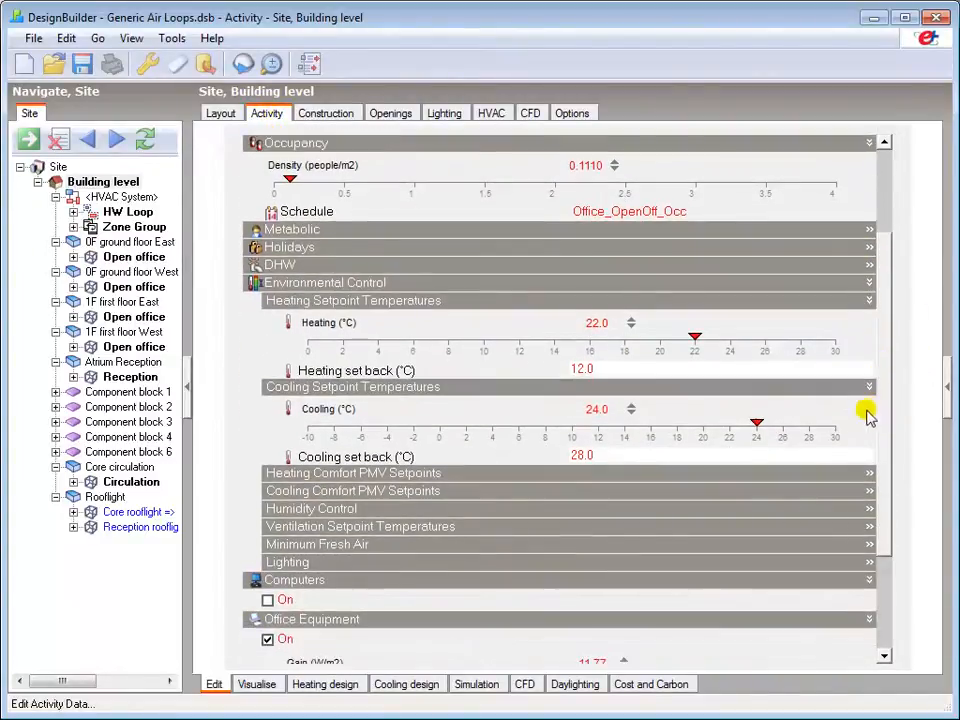
{"action": "left_click", "coordinate": [344, 544]}
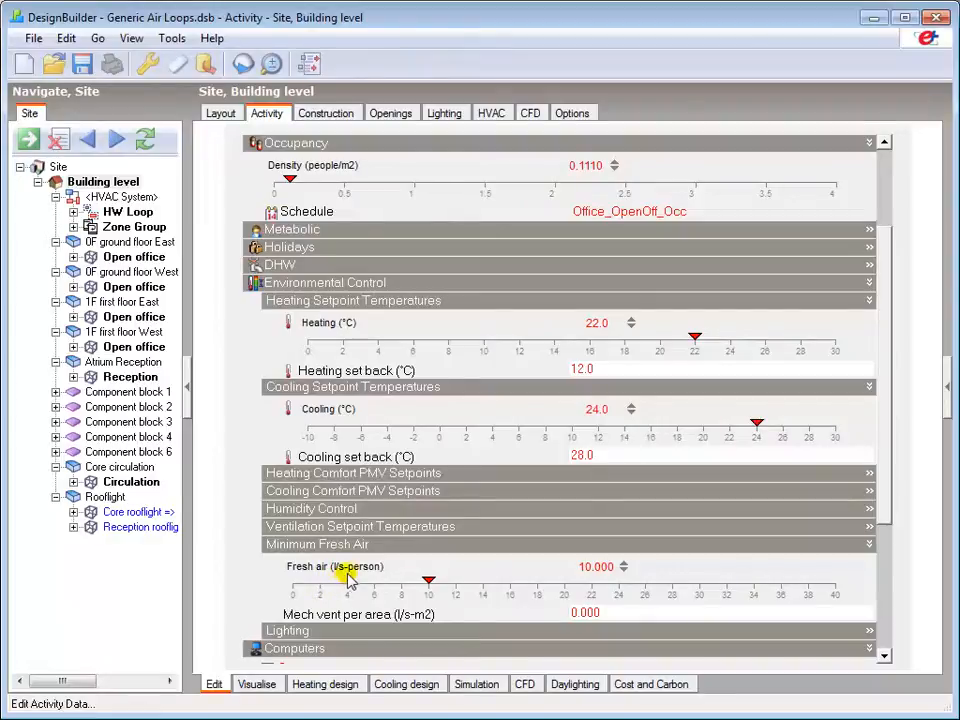
Step: Add a generic air loop to the HVAC system layout, beside the HW Loop and above the Zone Group
{"action": "left_click", "coordinate": [141, 198]}
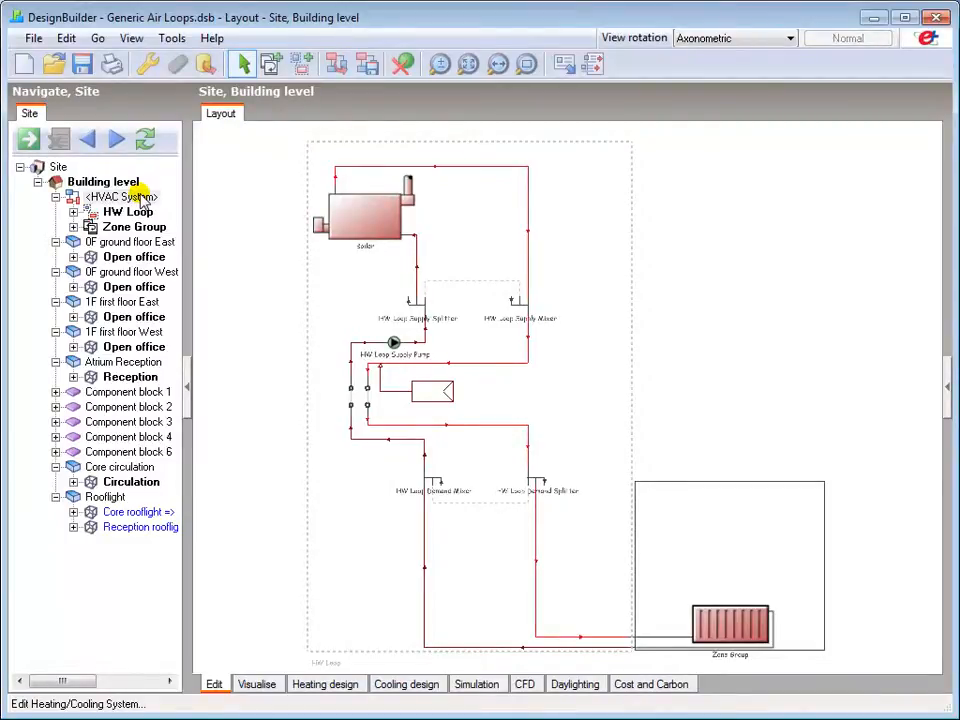
{"action": "left_click", "coordinate": [299, 64]}
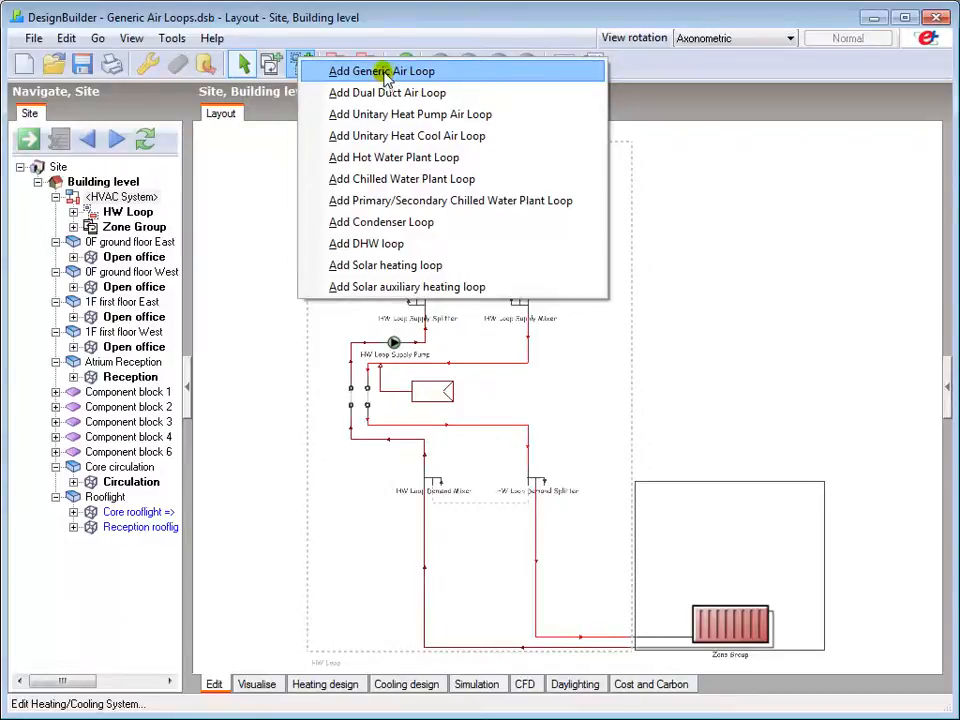
{"action": "left_click", "coordinate": [385, 73]}
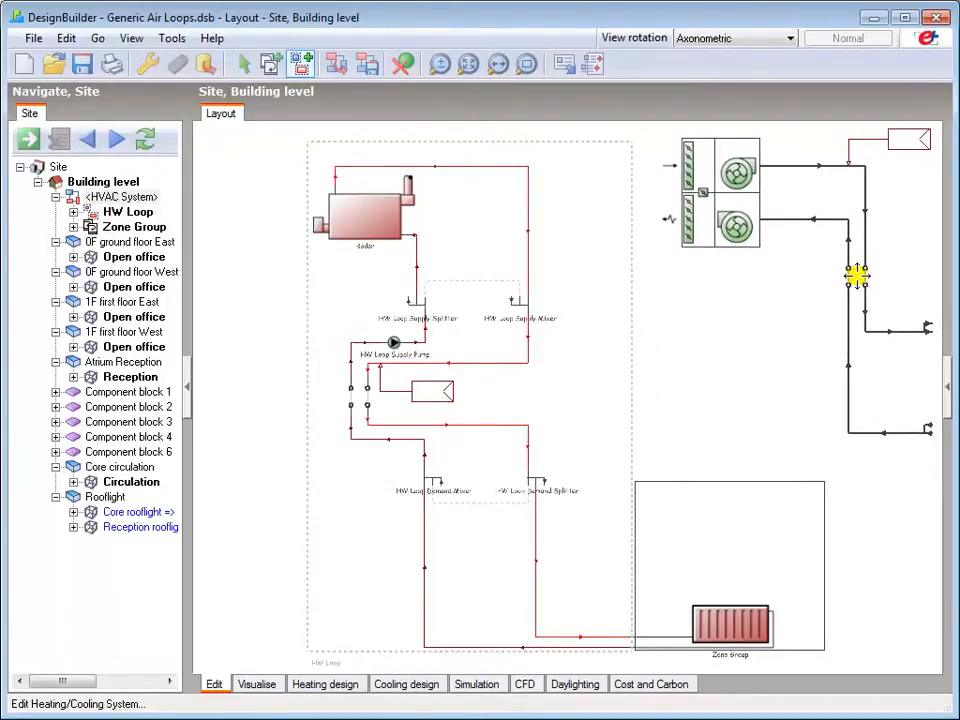
{"action": "left_click", "coordinate": [856, 276]}
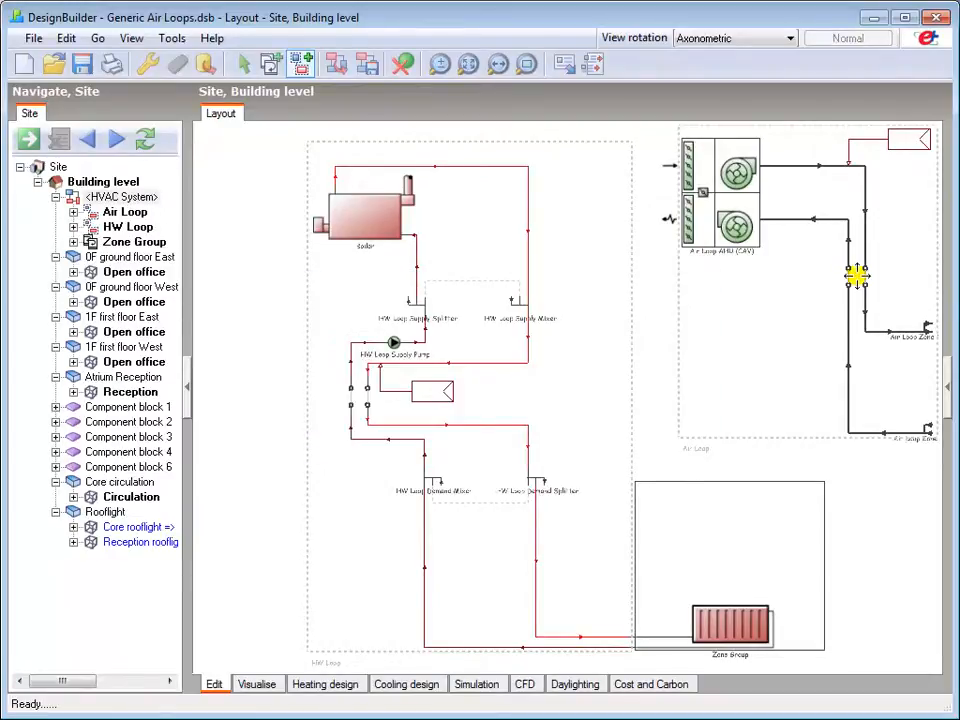
{"action": "right_click", "coordinate": [829, 266]}
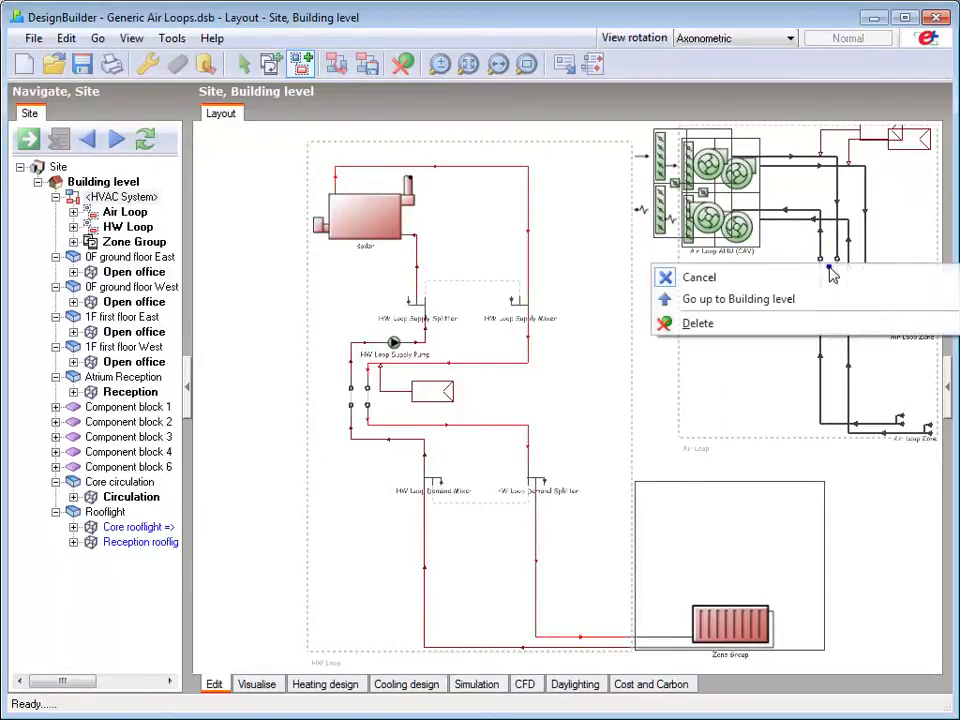
{"action": "left_click", "coordinate": [704, 276]}
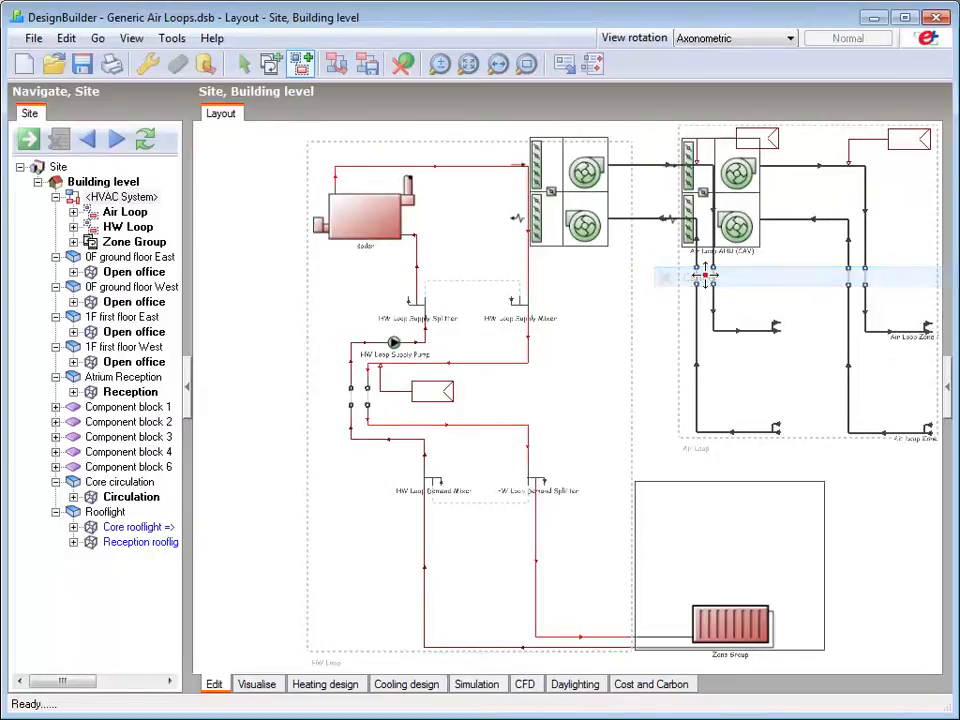
Step: In the Air Loop's sizing data, set the sizing option to Coincident and the type of load to size on to Ventilation requirement
{"action": "left_click", "coordinate": [124, 213]}
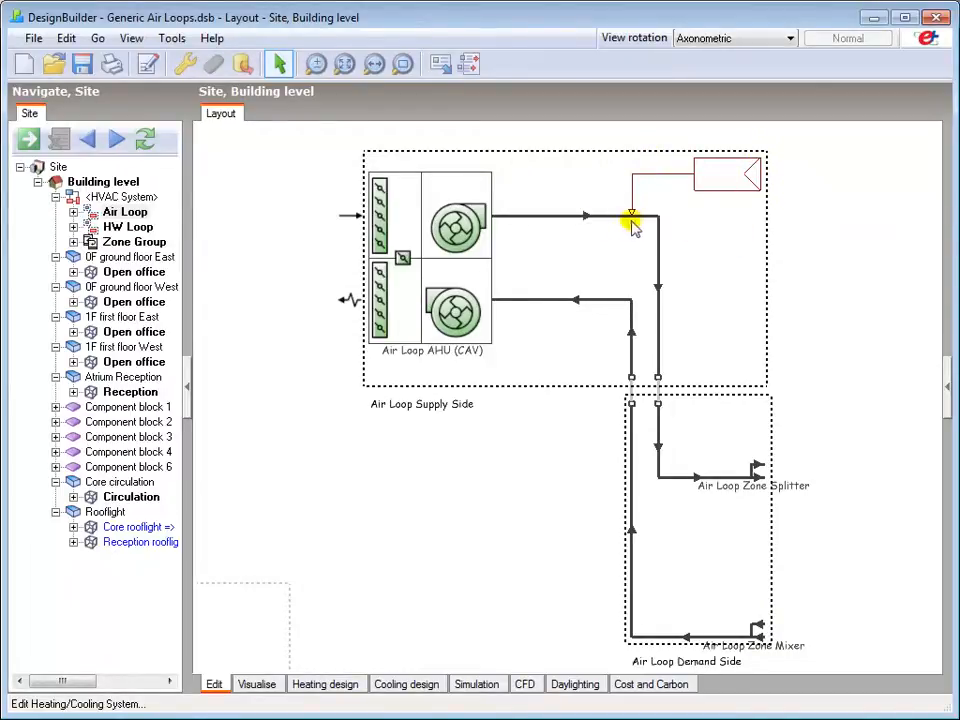
{"action": "left_click", "coordinate": [146, 64]}
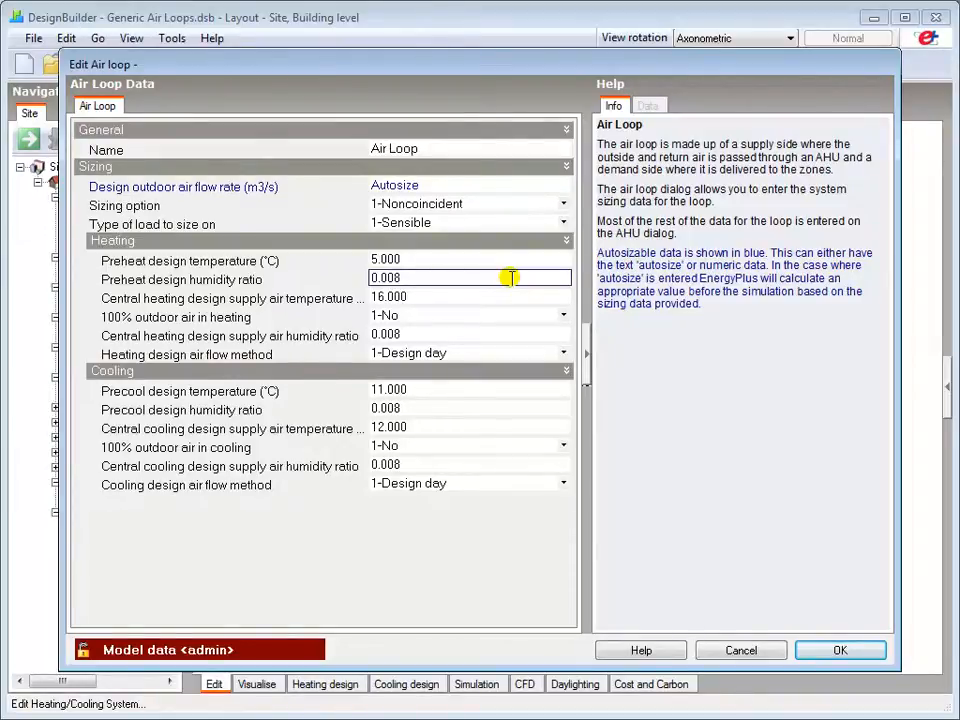
{"action": "left_click", "coordinate": [375, 185]}
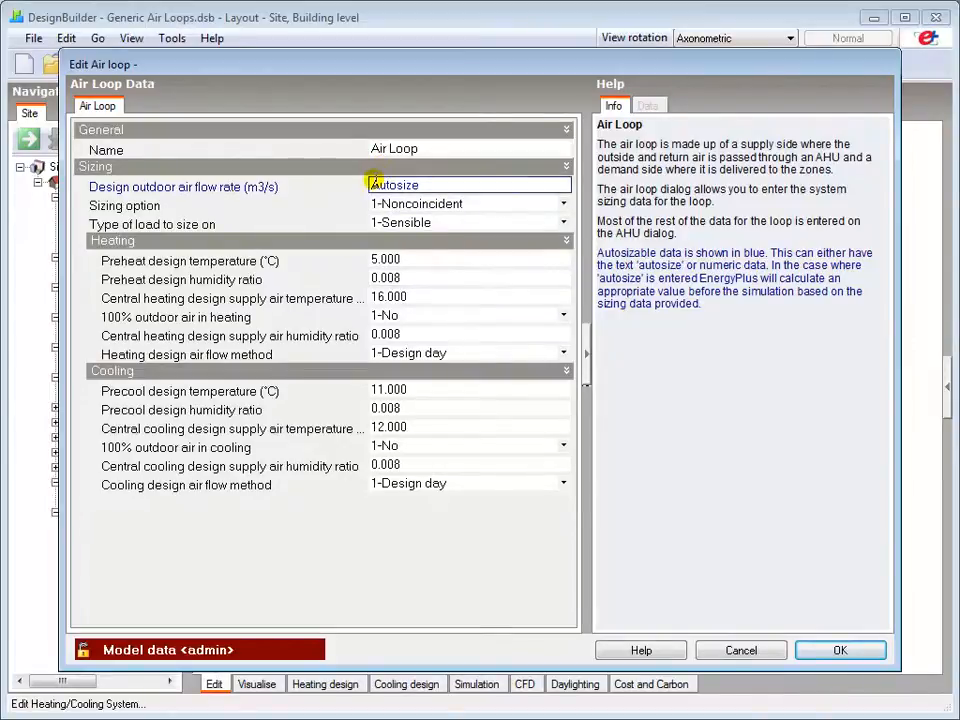
{"action": "left_click", "coordinate": [462, 203]}
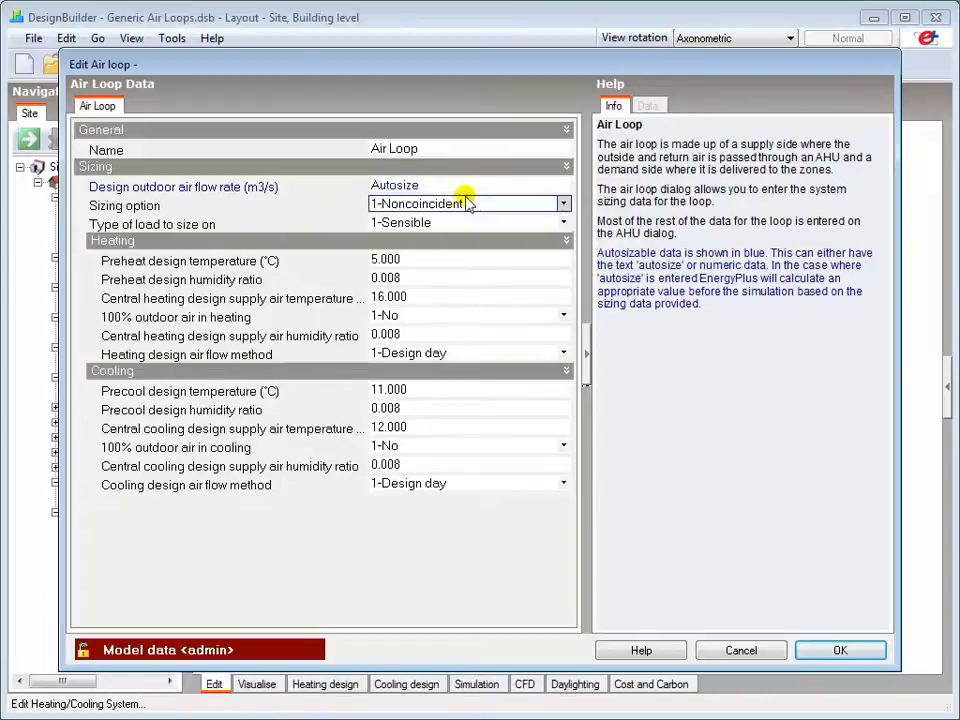
{"action": "left_click", "coordinate": [564, 205]}
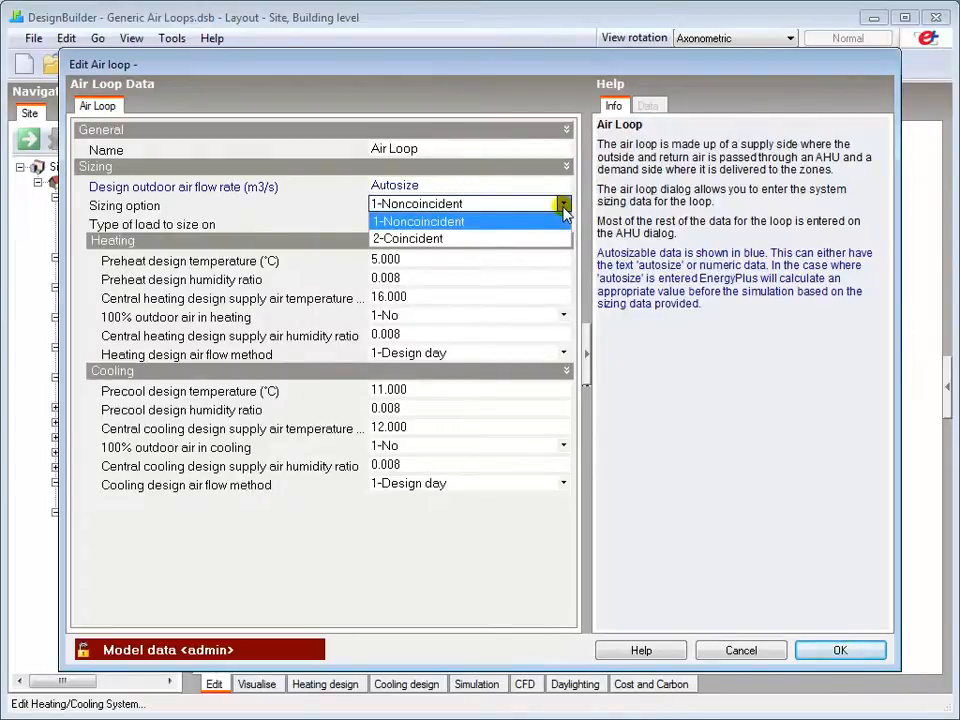
{"action": "left_click", "coordinate": [520, 239]}
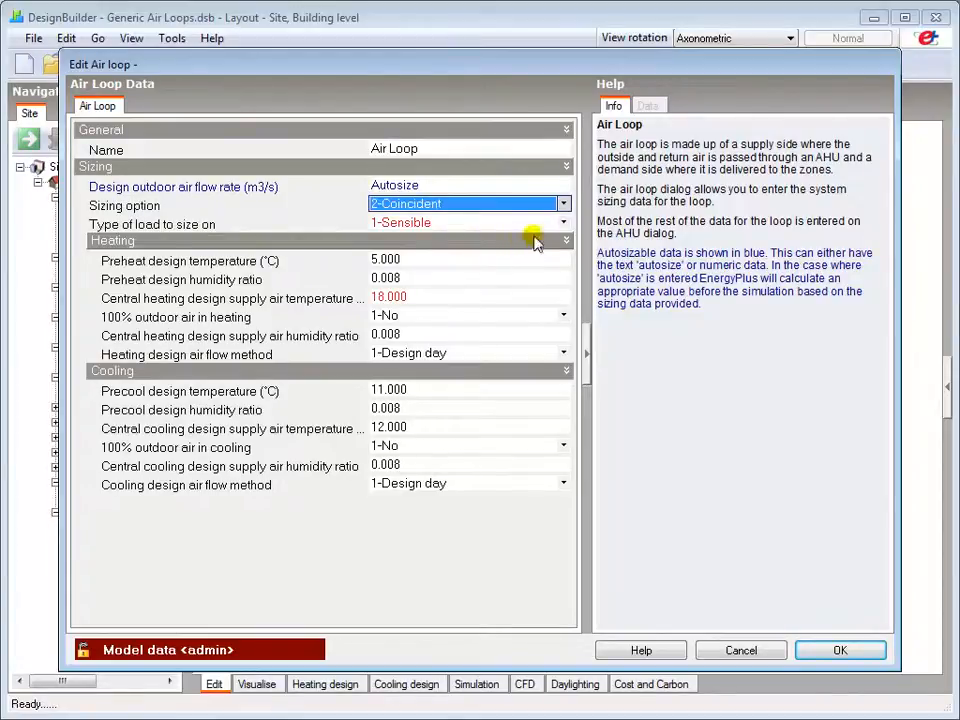
{"action": "left_click", "coordinate": [564, 223]}
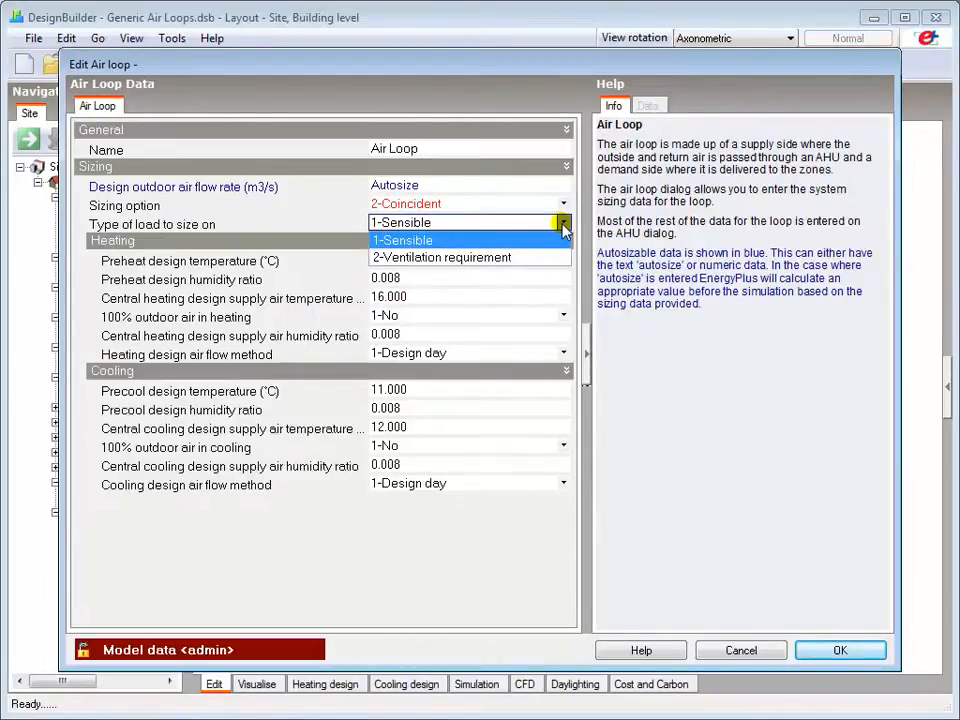
{"action": "left_click", "coordinate": [510, 258]}
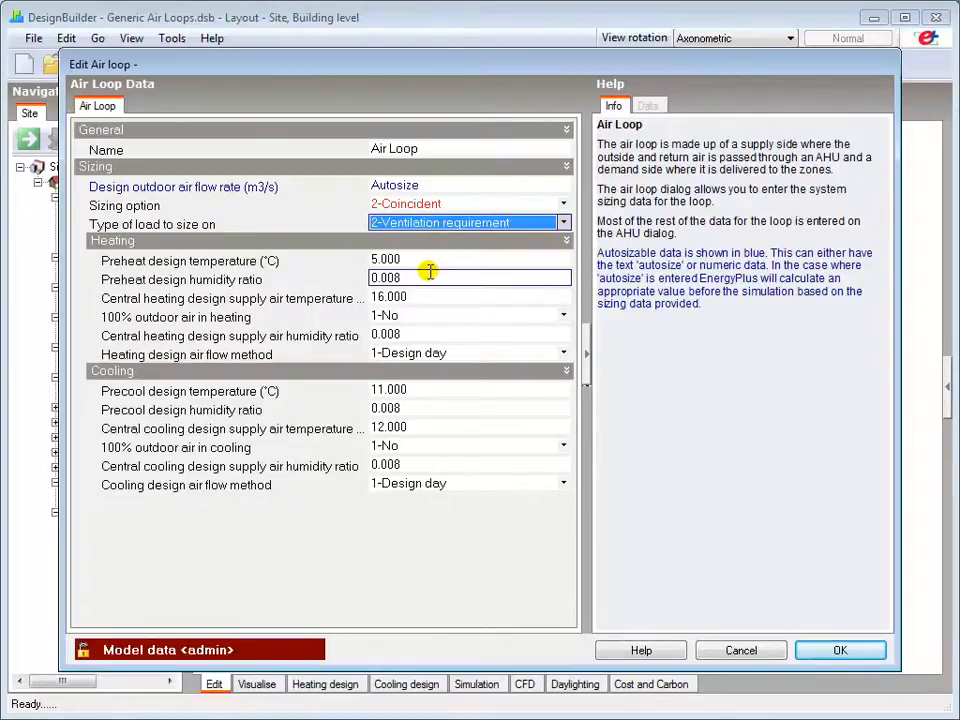
Step: Set the Air Loop's central heating design supply air temperature to 18 °C
{"action": "left_click", "coordinate": [418, 389]}
{"action": "left_click", "coordinate": [384, 297]}
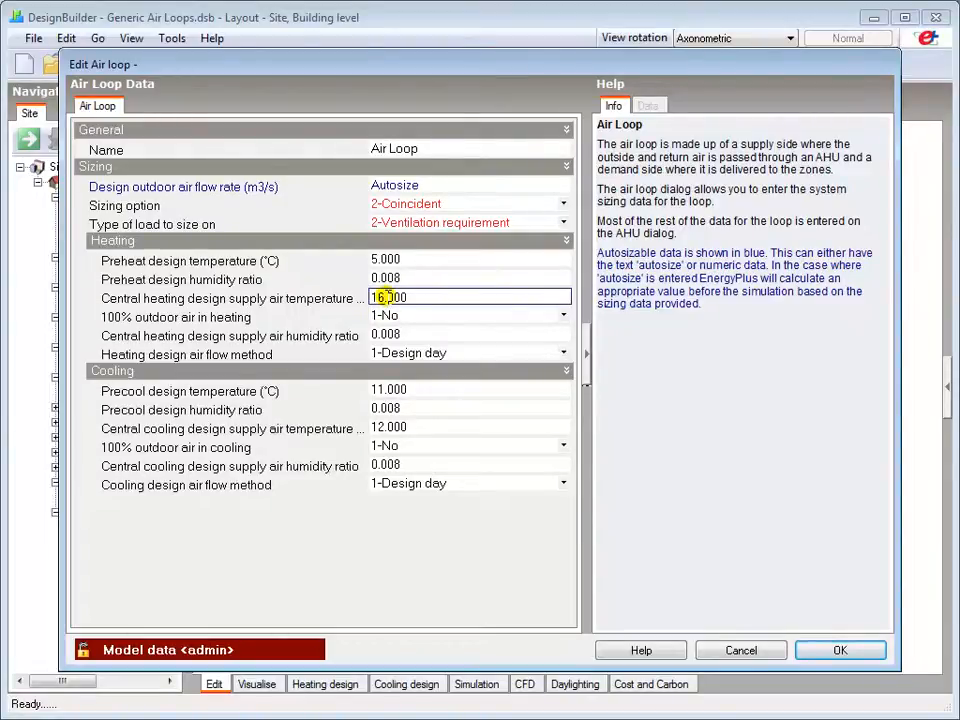
{"action": "key", "text": "BackSpace"}
{"action": "type", "text": "8"}
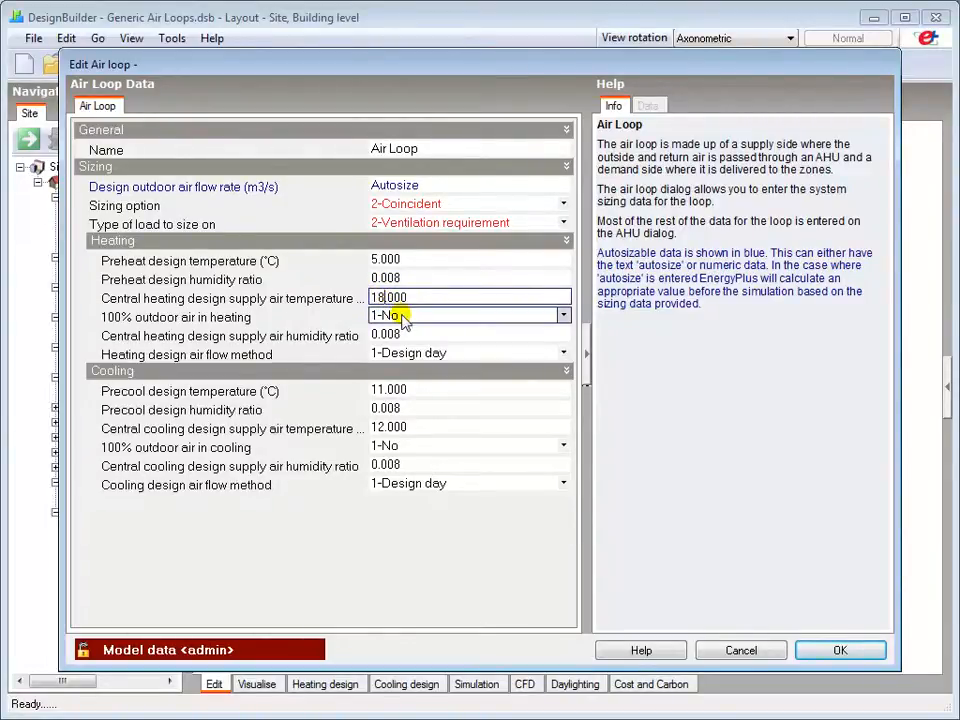
Step: Check the 100% outdoor air in heating options, and try Flow/System as the heating design air flow method before restoring Design day
{"action": "left_click", "coordinate": [564, 315]}
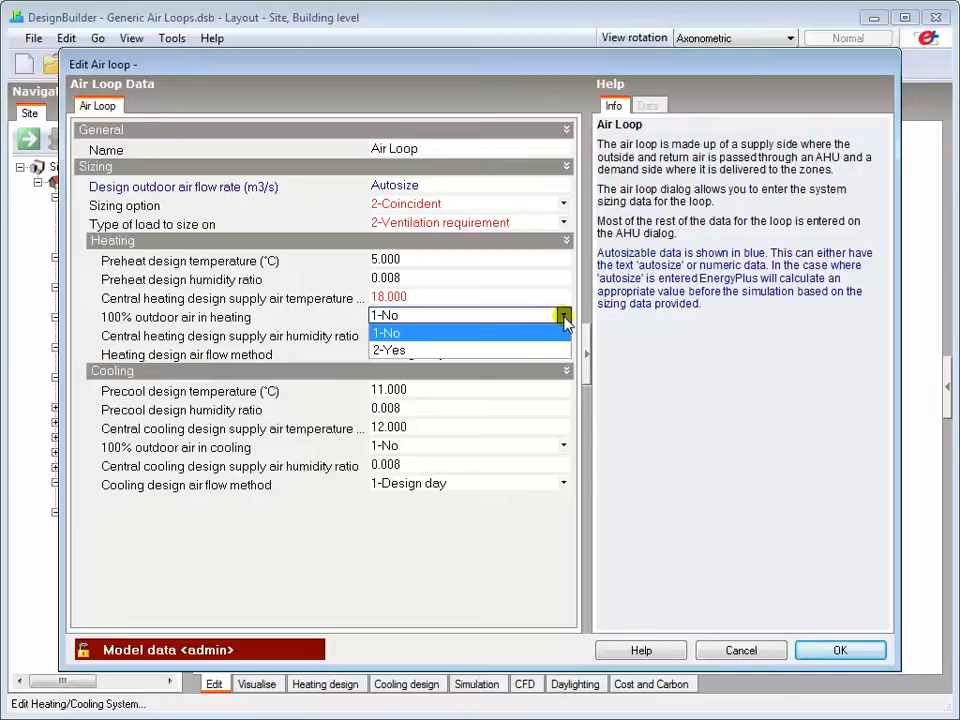
{"action": "left_click", "coordinate": [565, 318]}
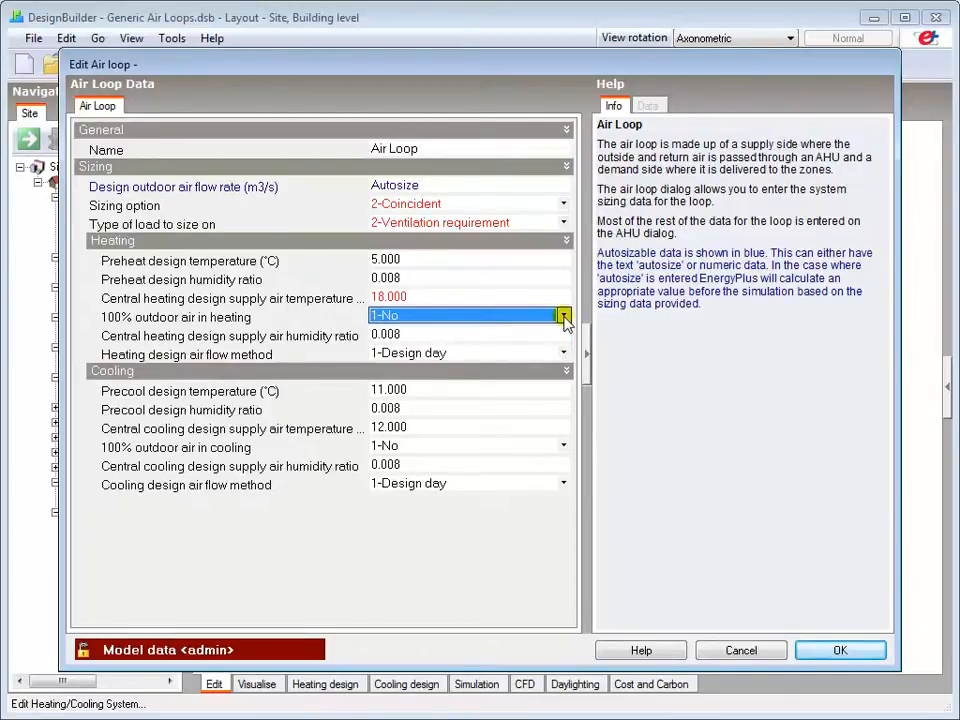
{"action": "left_click", "coordinate": [565, 354]}
{"action": "left_click", "coordinate": [565, 354]}
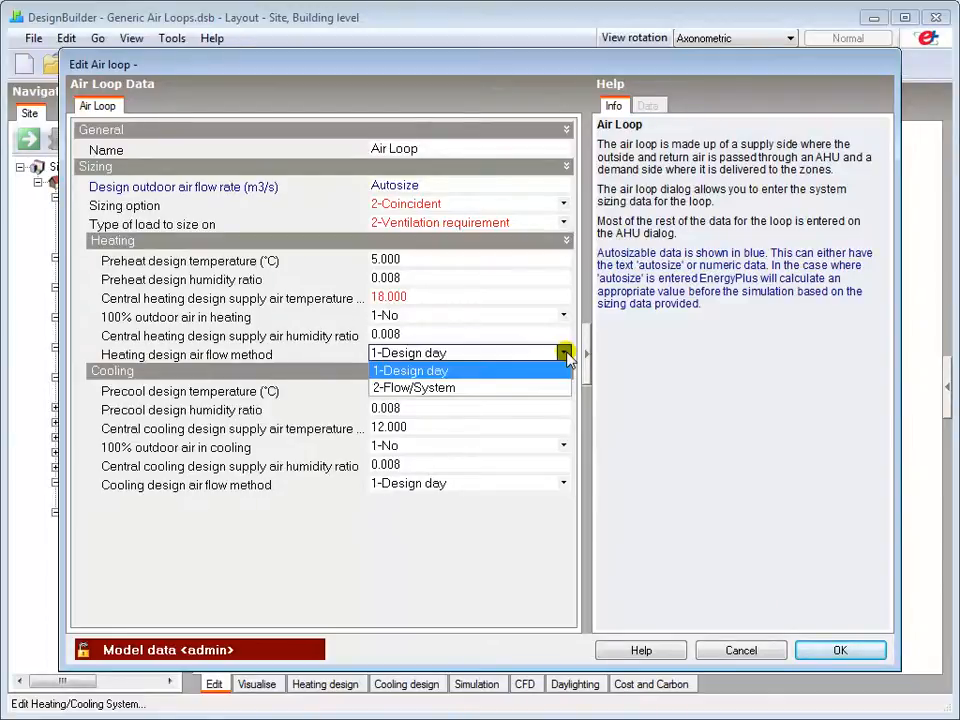
{"action": "left_click", "coordinate": [475, 391]}
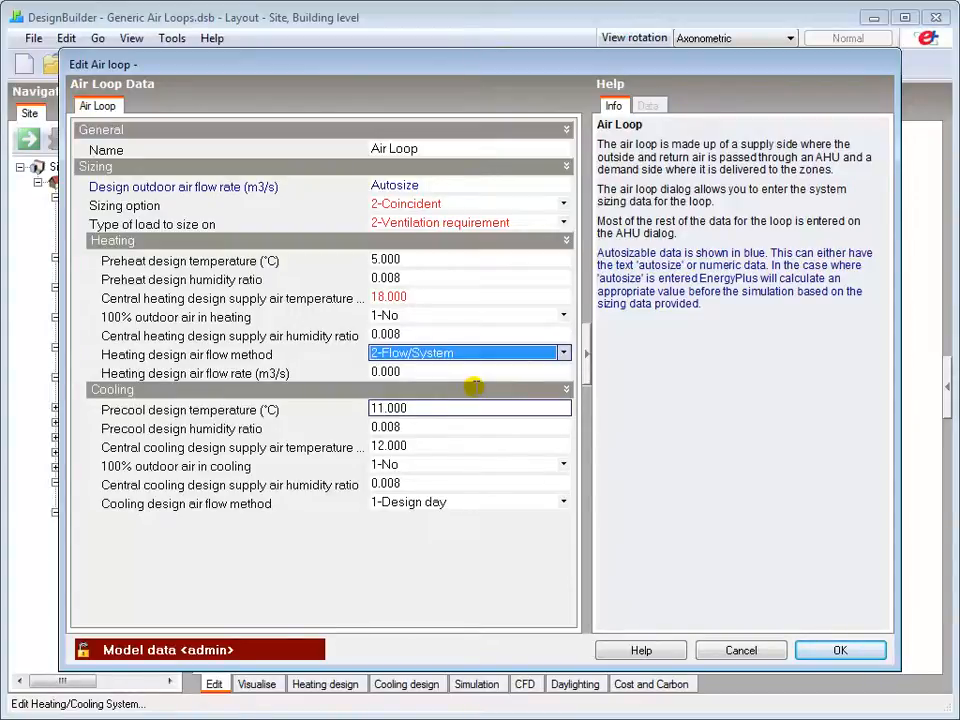
{"action": "left_click", "coordinate": [564, 353]}
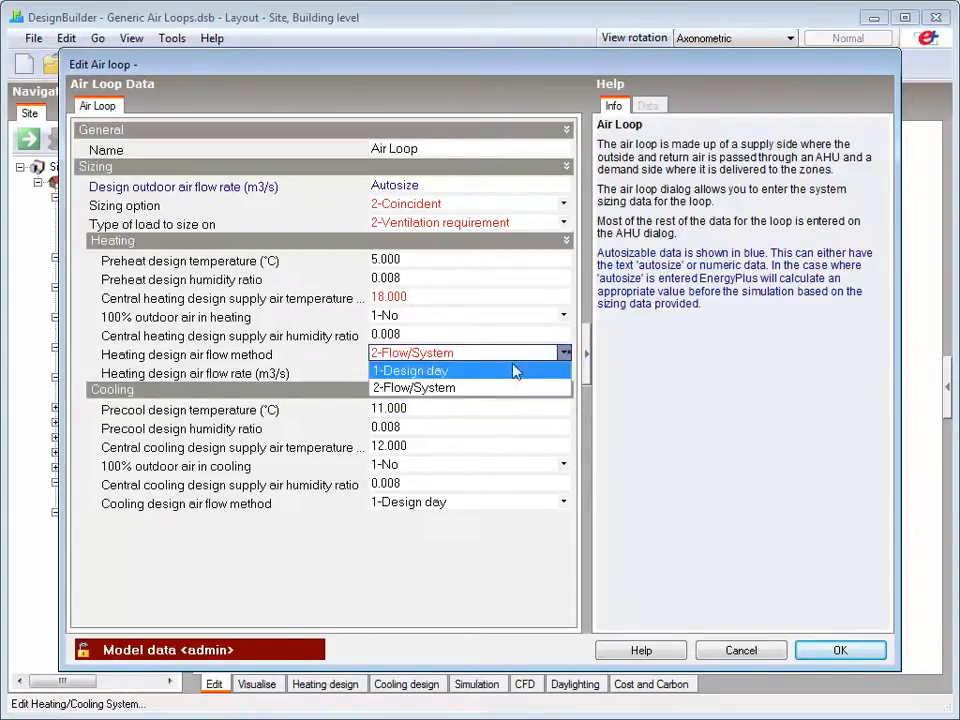
{"action": "left_click", "coordinate": [470, 372]}
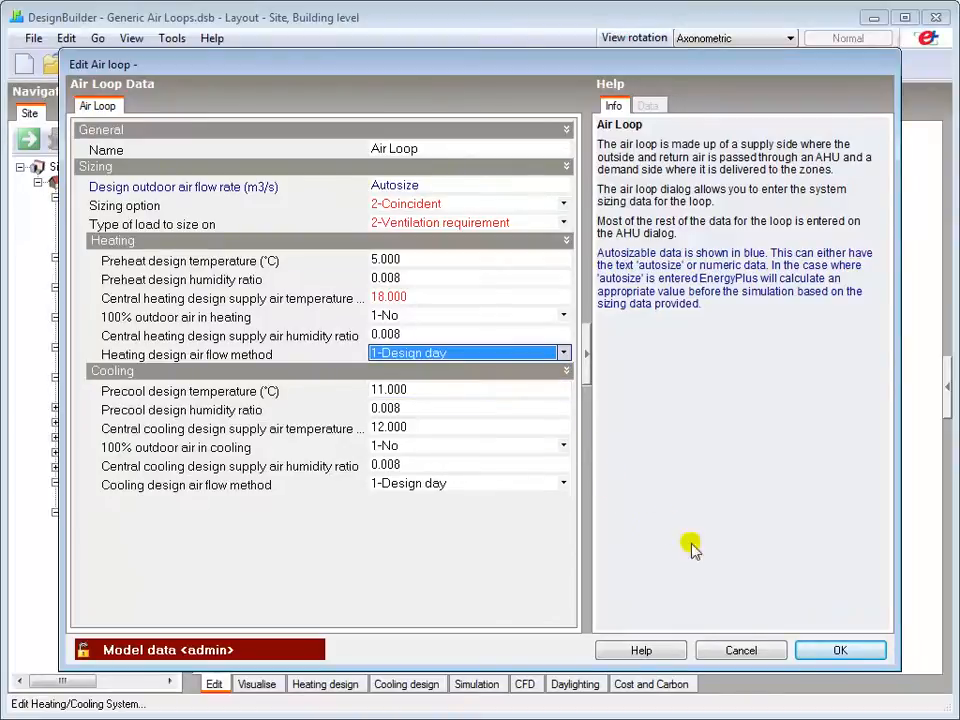
Step: Accept the air loop data and view the Air Loop's demand side and supply side layouts
{"action": "left_click", "coordinate": [841, 651]}
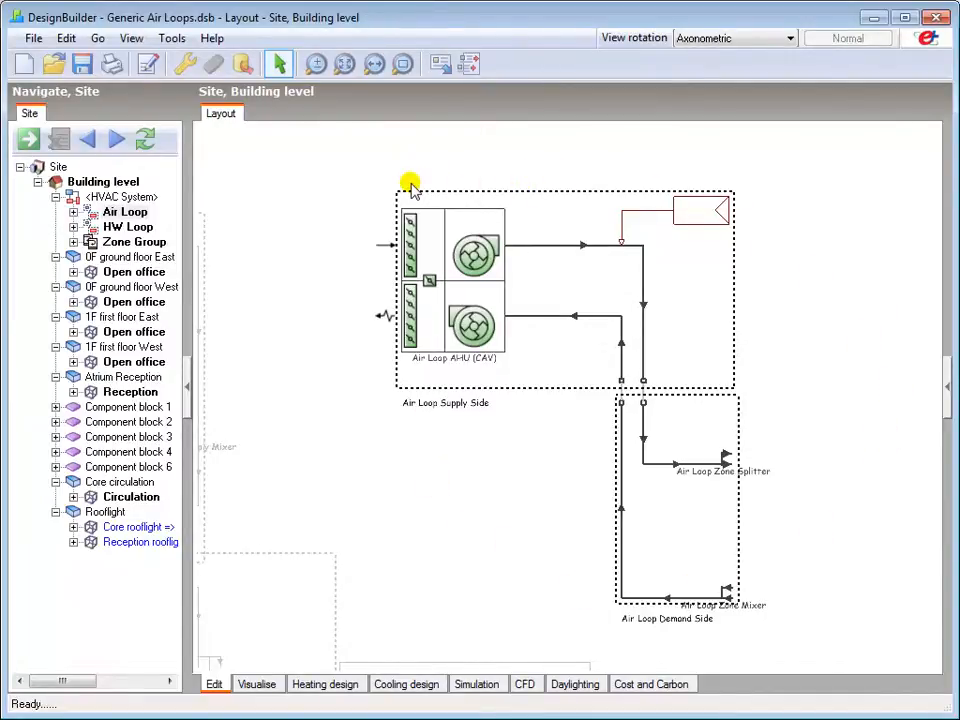
{"action": "left_click", "coordinate": [73, 212]}
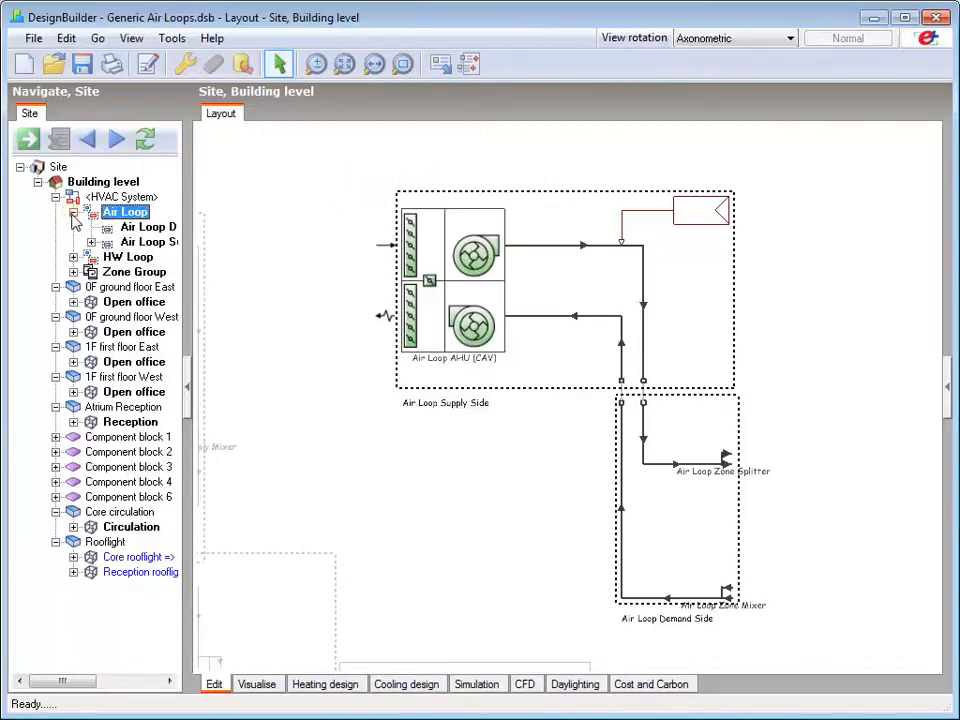
{"action": "left_click", "coordinate": [143, 242]}
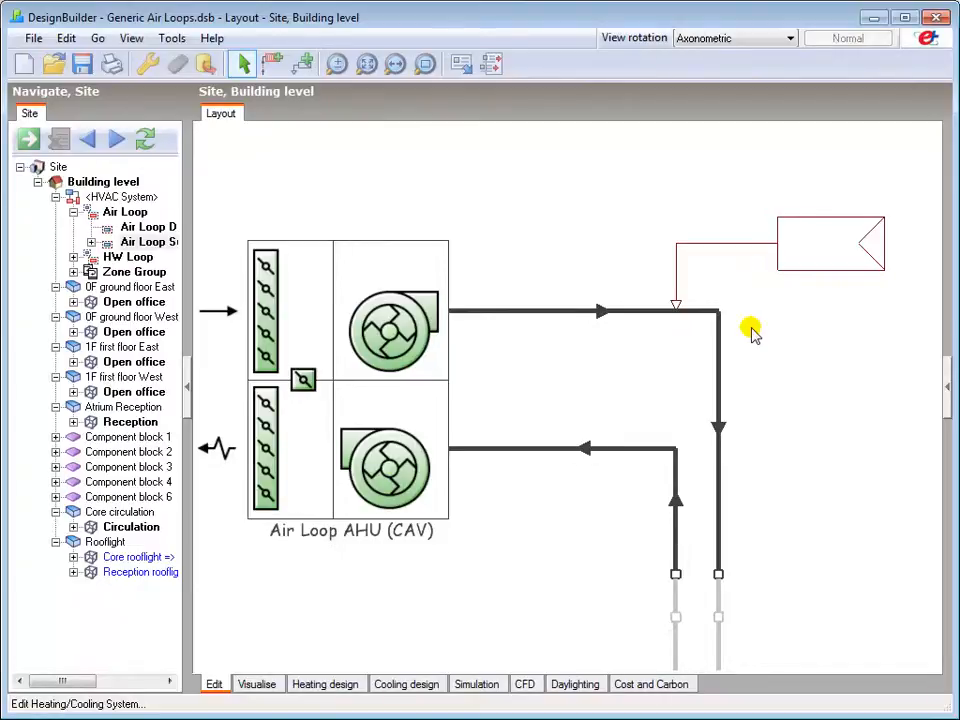
{"action": "left_click", "coordinate": [140, 227]}
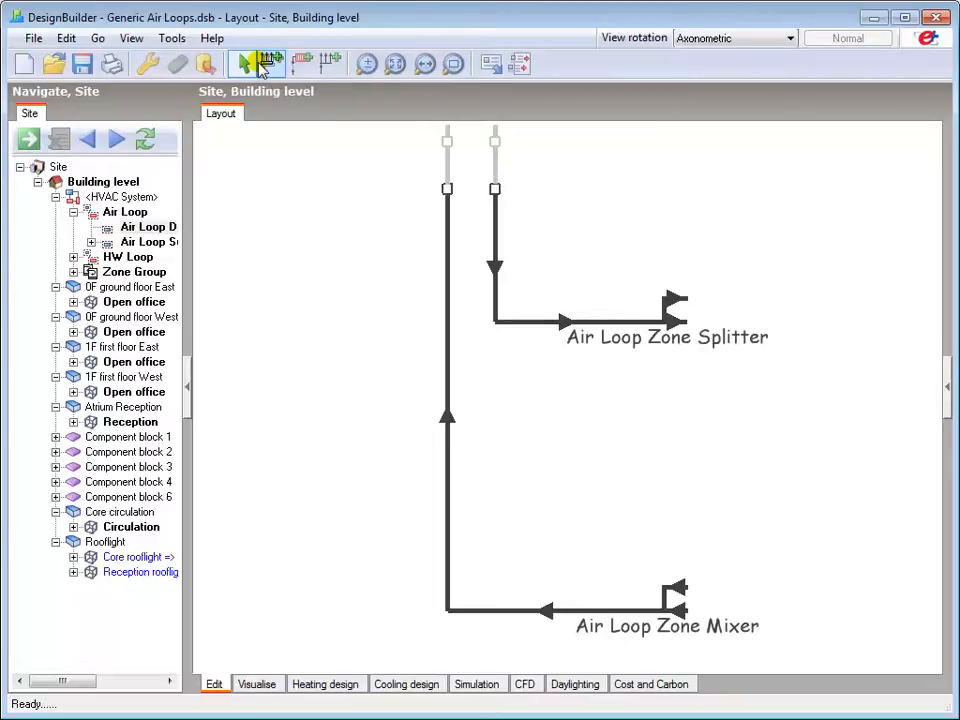
{"action": "left_click", "coordinate": [153, 245]}
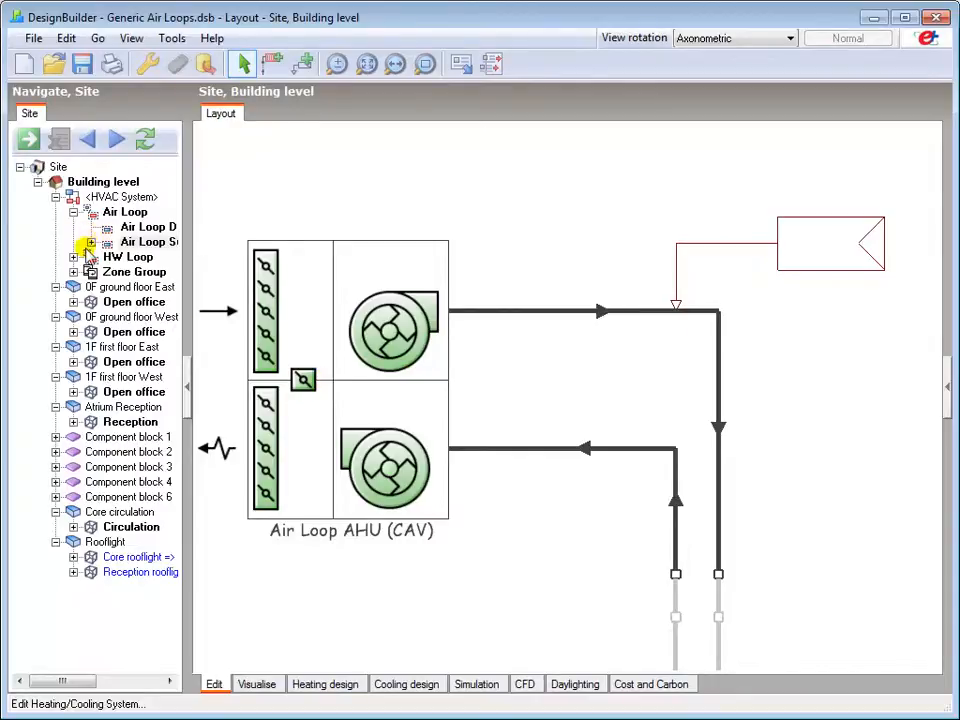
Step: Add an electric heating coil to the Air Loop AHU's supply air stream, upstream of the supply fan
{"action": "left_click", "coordinate": [90, 242]}
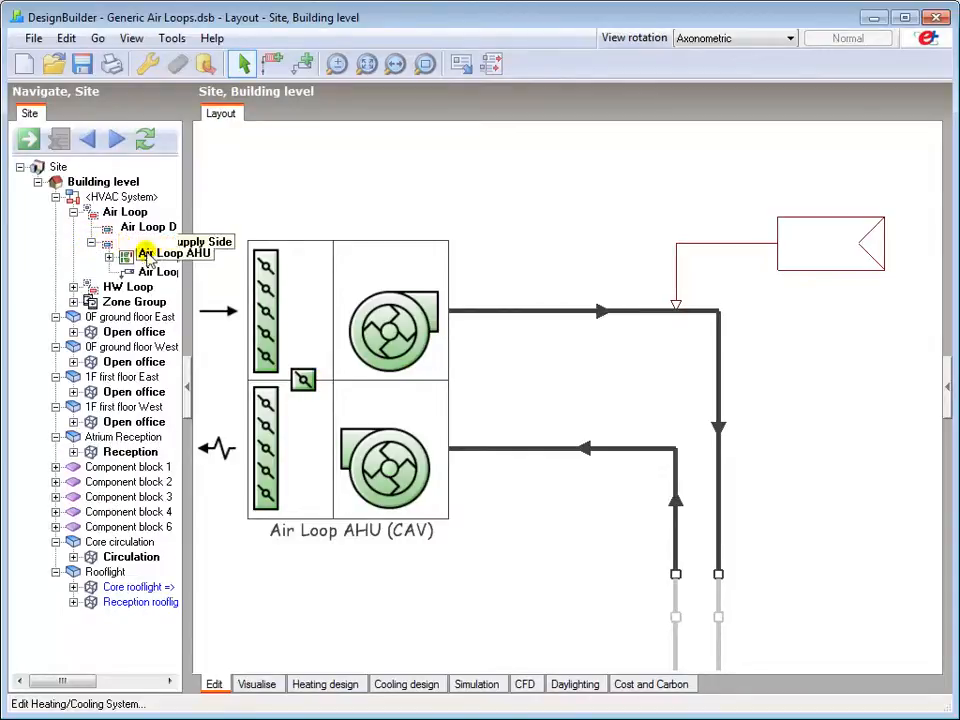
{"action": "left_click", "coordinate": [145, 255]}
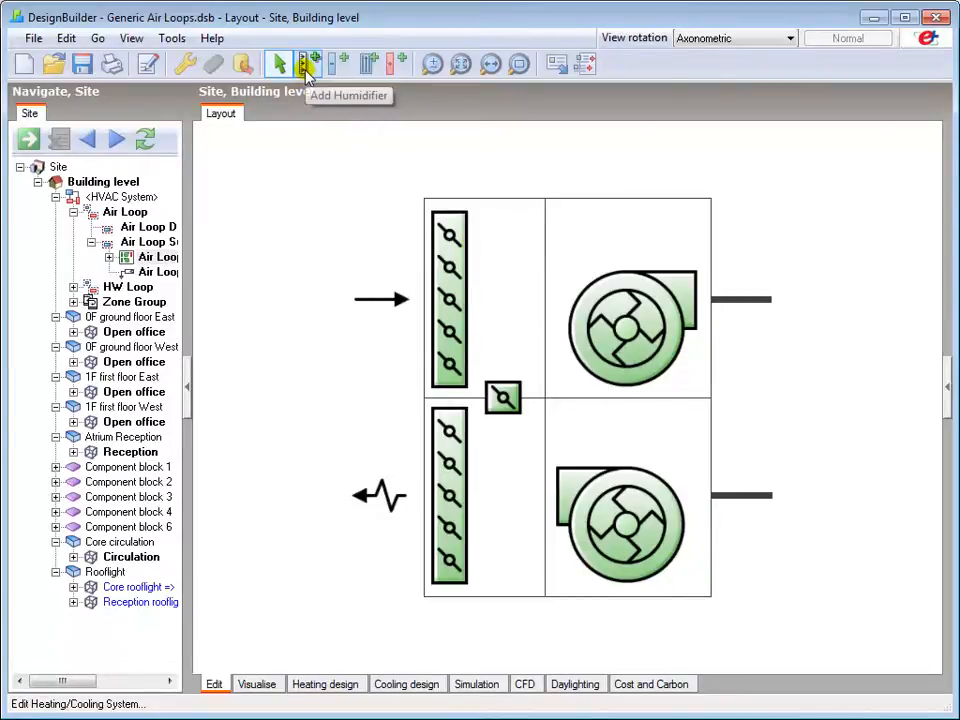
{"action": "left_click", "coordinate": [393, 66]}
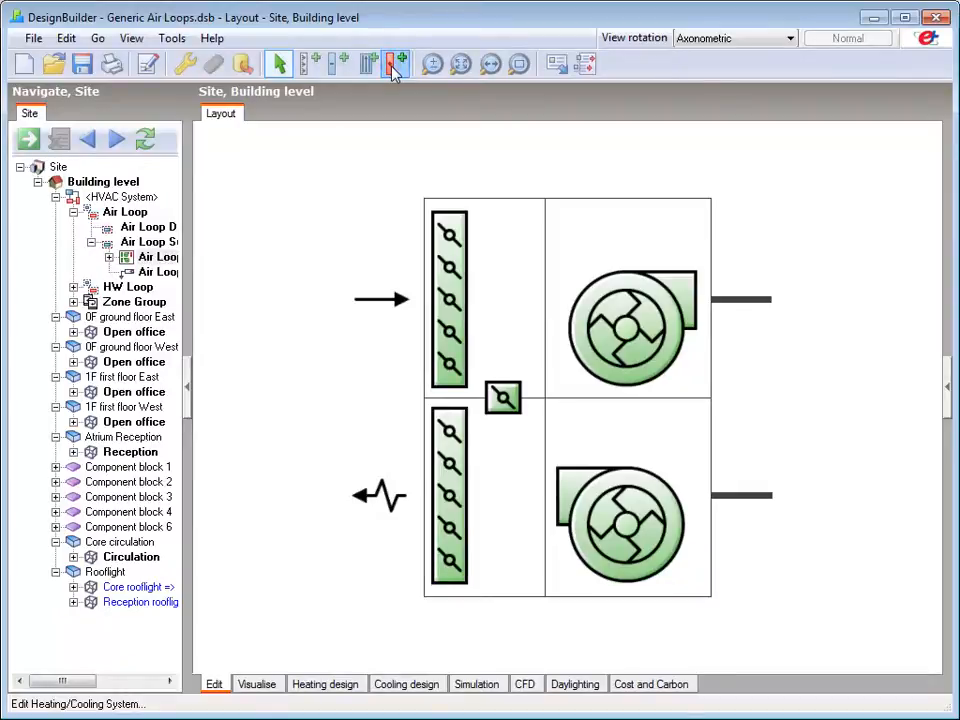
{"action": "left_click", "coordinate": [393, 68]}
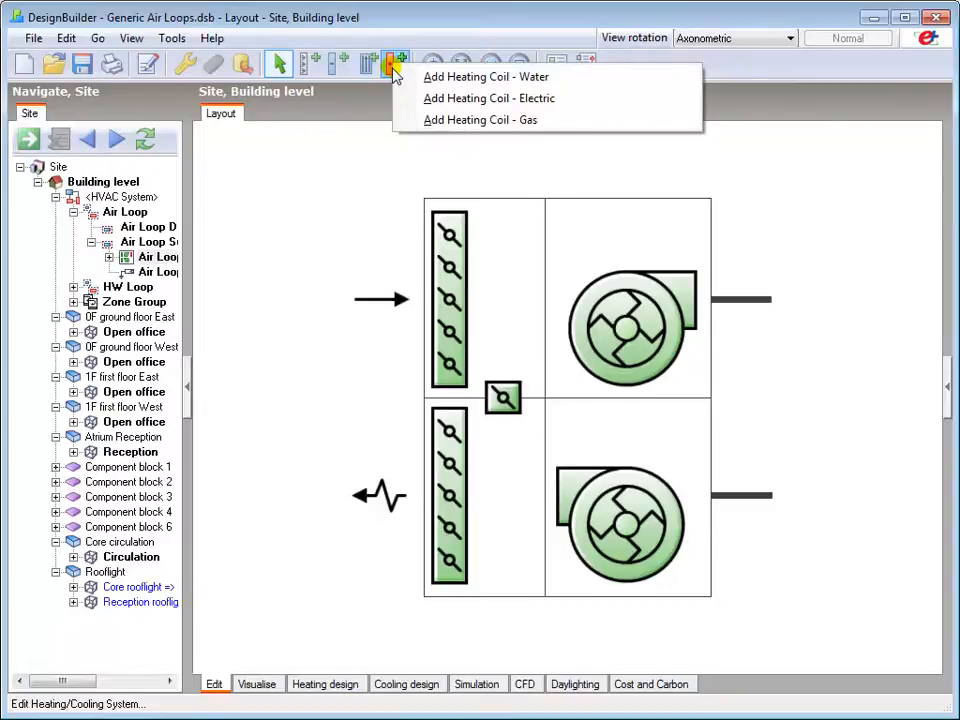
{"action": "left_click", "coordinate": [450, 100]}
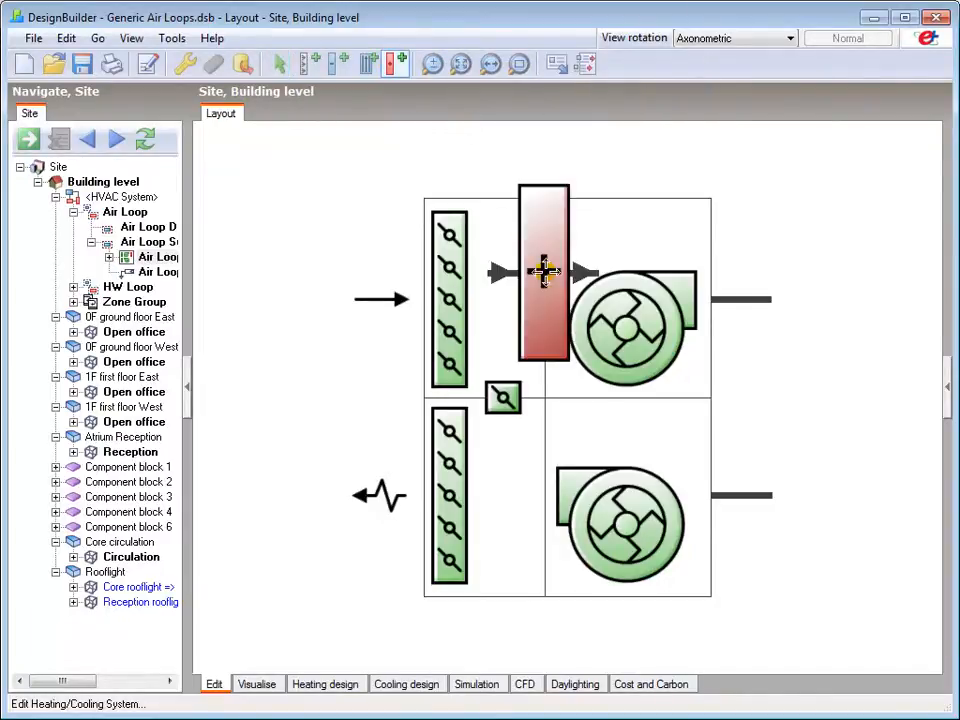
{"action": "left_click", "coordinate": [548, 278]}
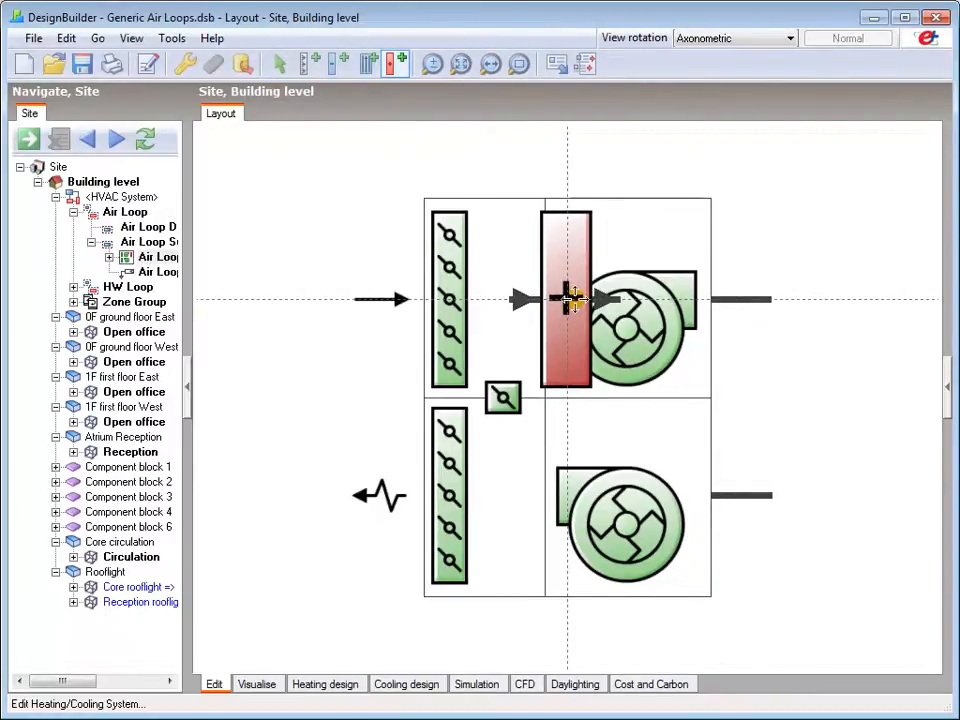
{"action": "left_click", "coordinate": [568, 298]}
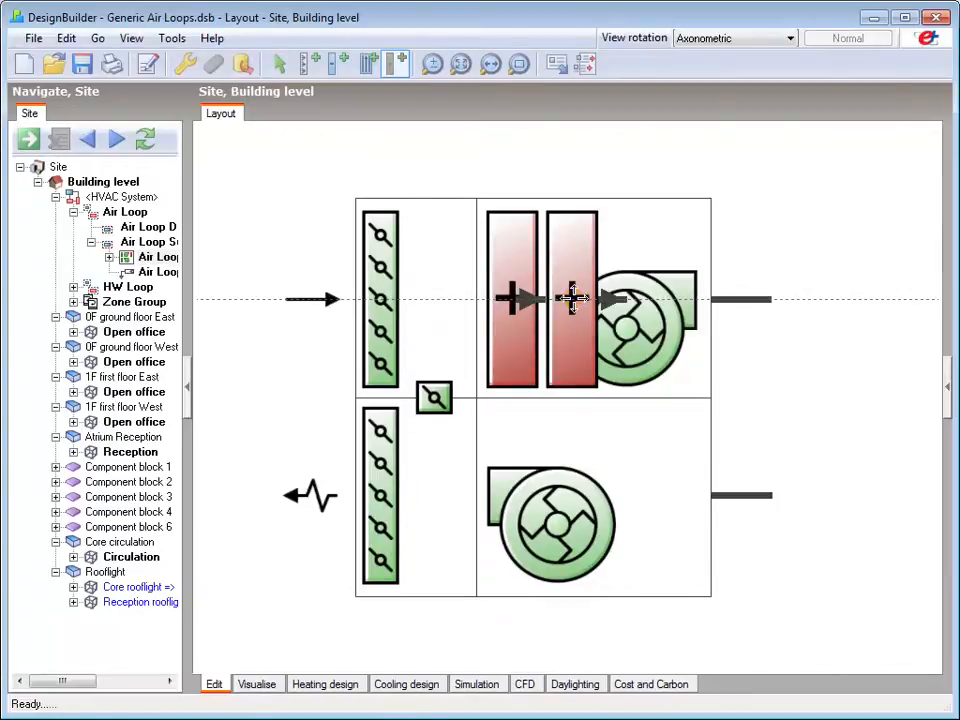
{"action": "right_click", "coordinate": [574, 298]}
{"action": "left_click", "coordinate": [620, 309]}
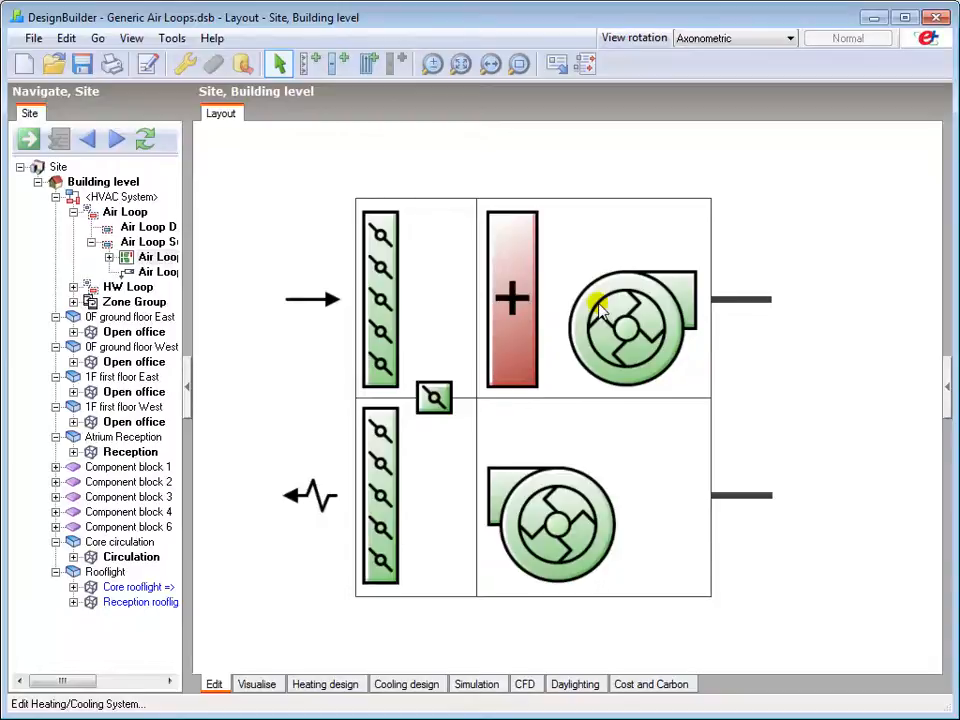
Step: Open the Air Loop AHU's data and examine its fan type options and design supply air flow rate
{"action": "left_click", "coordinate": [108, 258]}
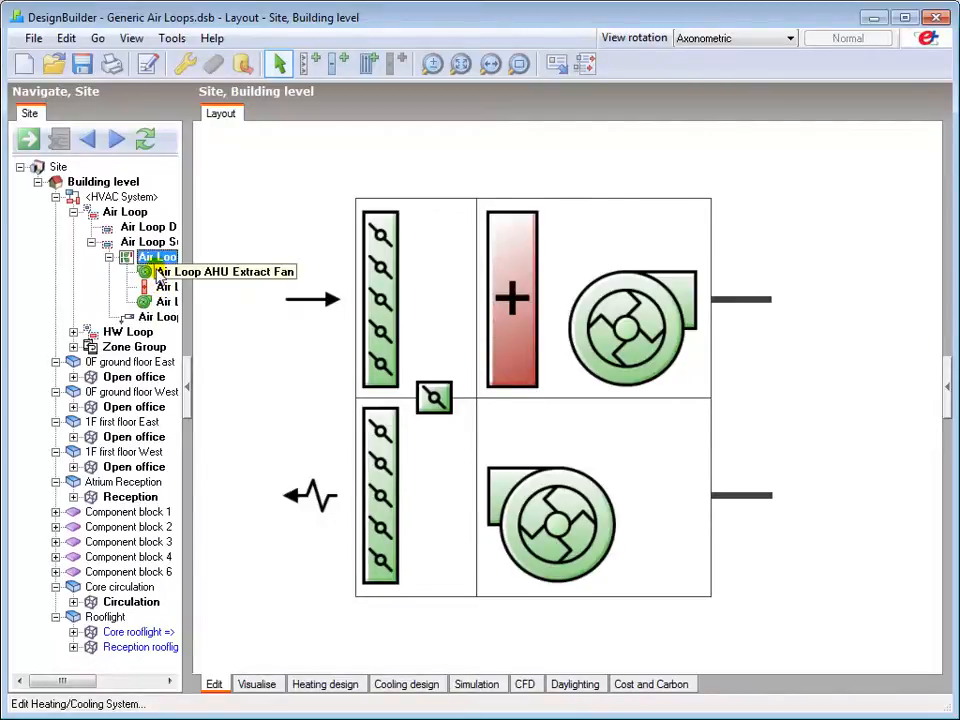
{"action": "left_click", "coordinate": [145, 64]}
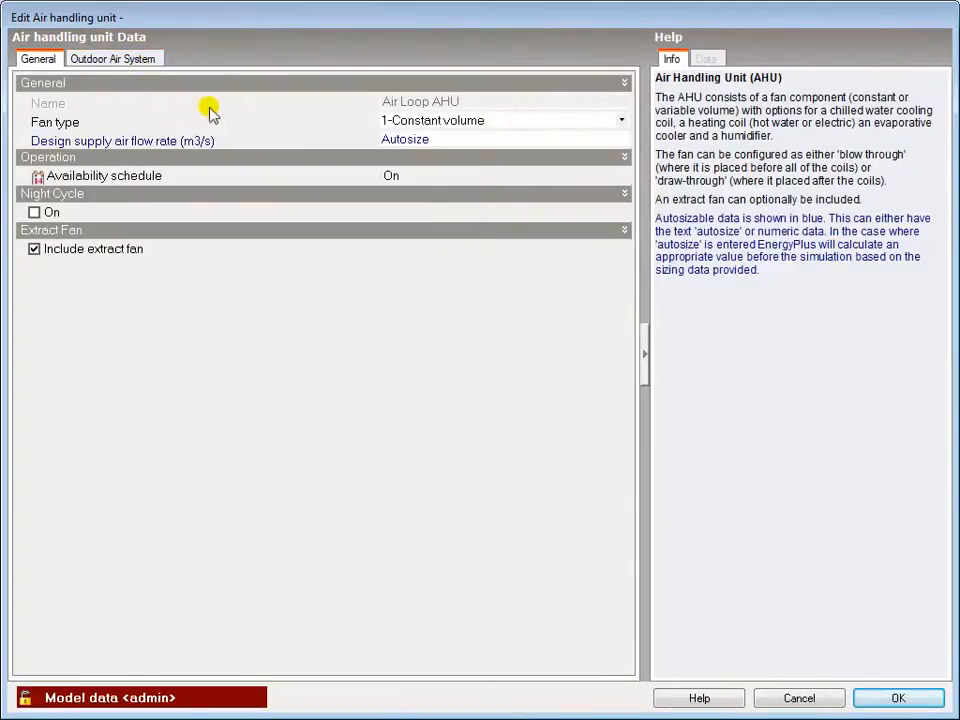
{"action": "left_click", "coordinate": [622, 120]}
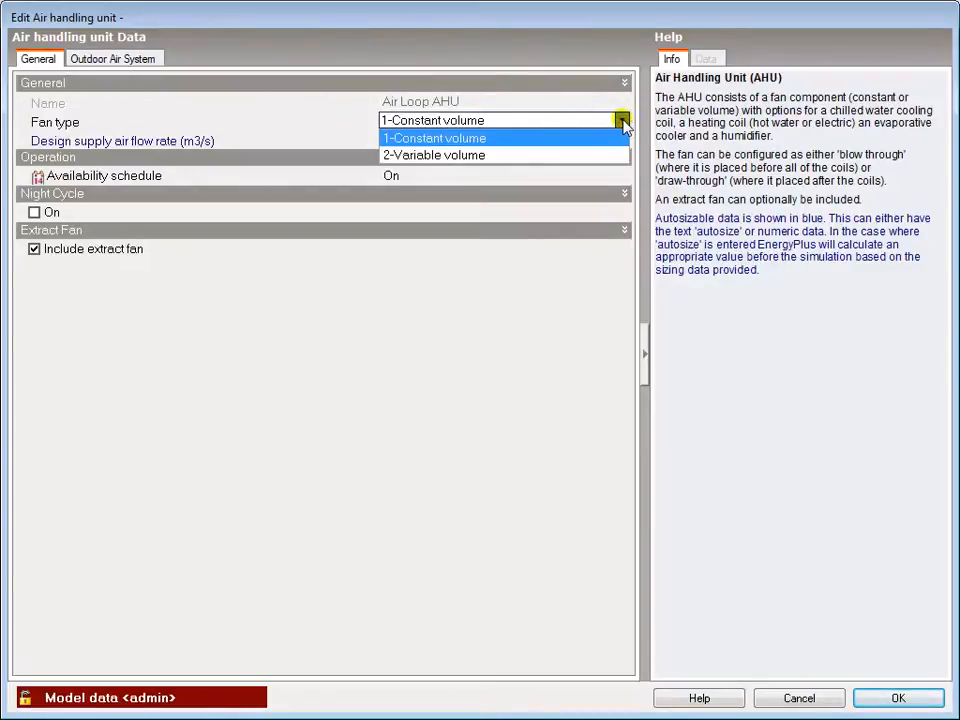
{"action": "left_click", "coordinate": [622, 120]}
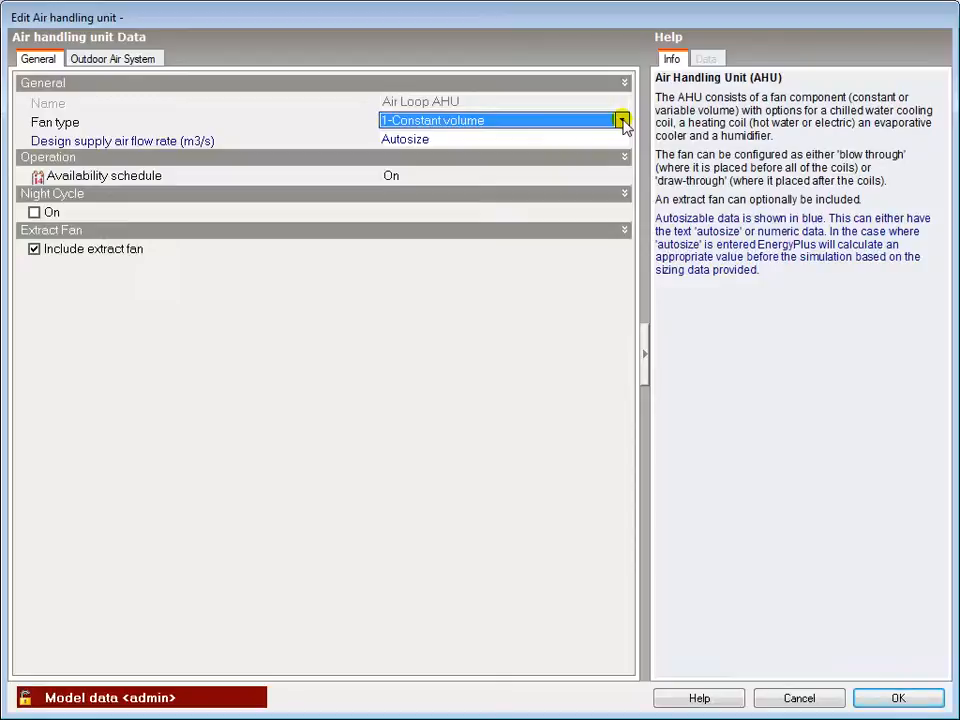
{"action": "left_click", "coordinate": [445, 140]}
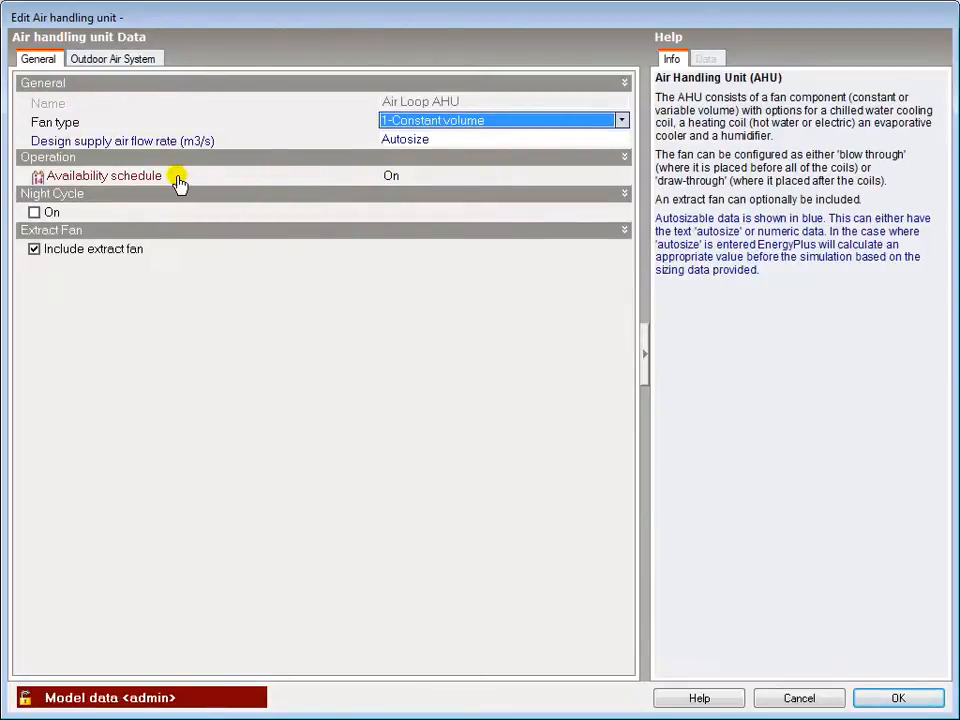
Step: Set the AHU's availability schedule to 8:00 - 18:00 Mon - Fri
{"action": "left_click", "coordinate": [121, 180]}
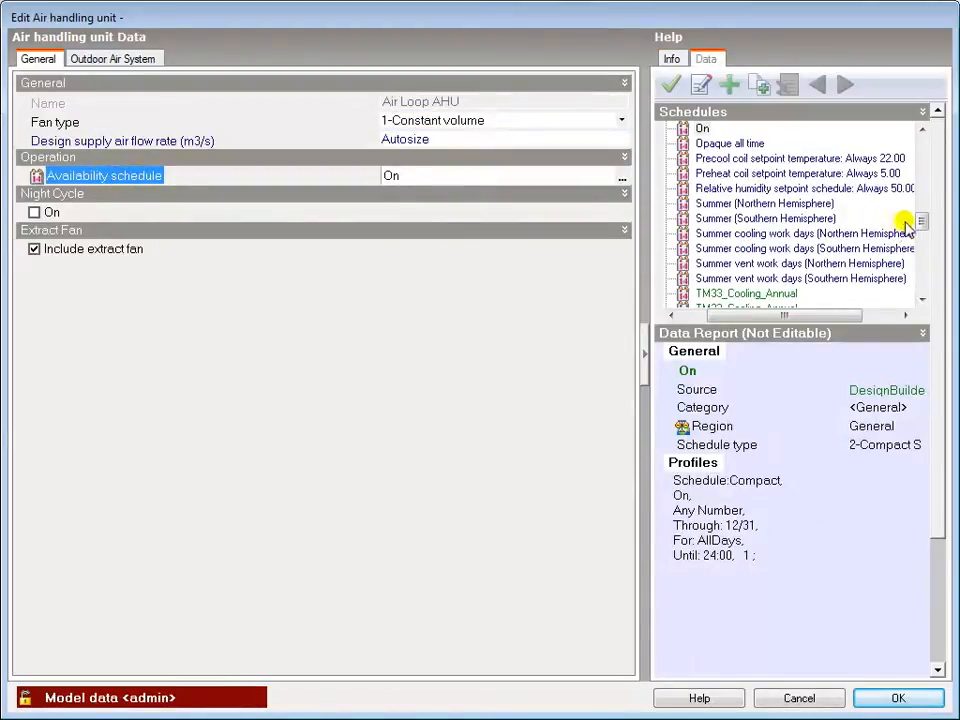
{"action": "left_click_drag", "start_coordinate": [925, 222], "coordinate": [930, 150]}
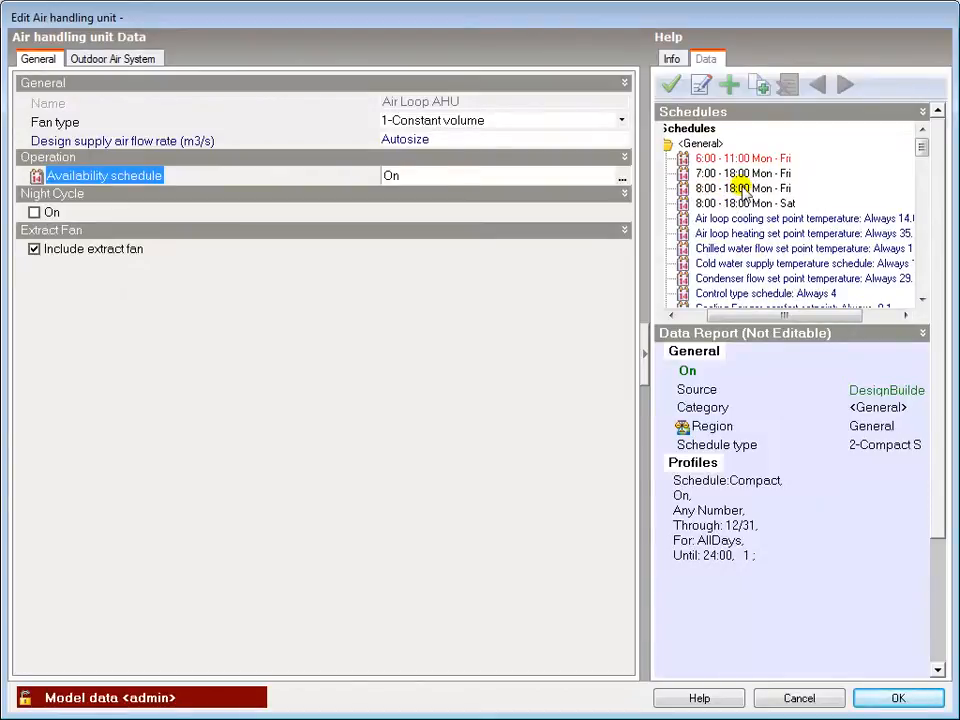
{"action": "left_click", "coordinate": [744, 188]}
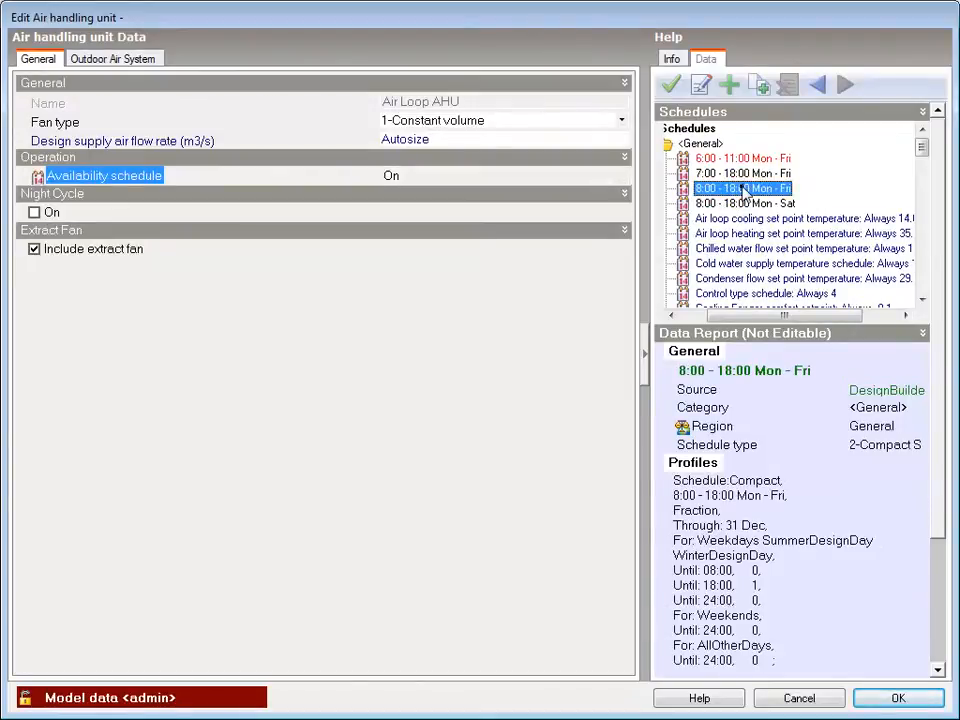
{"action": "left_click", "coordinate": [670, 88]}
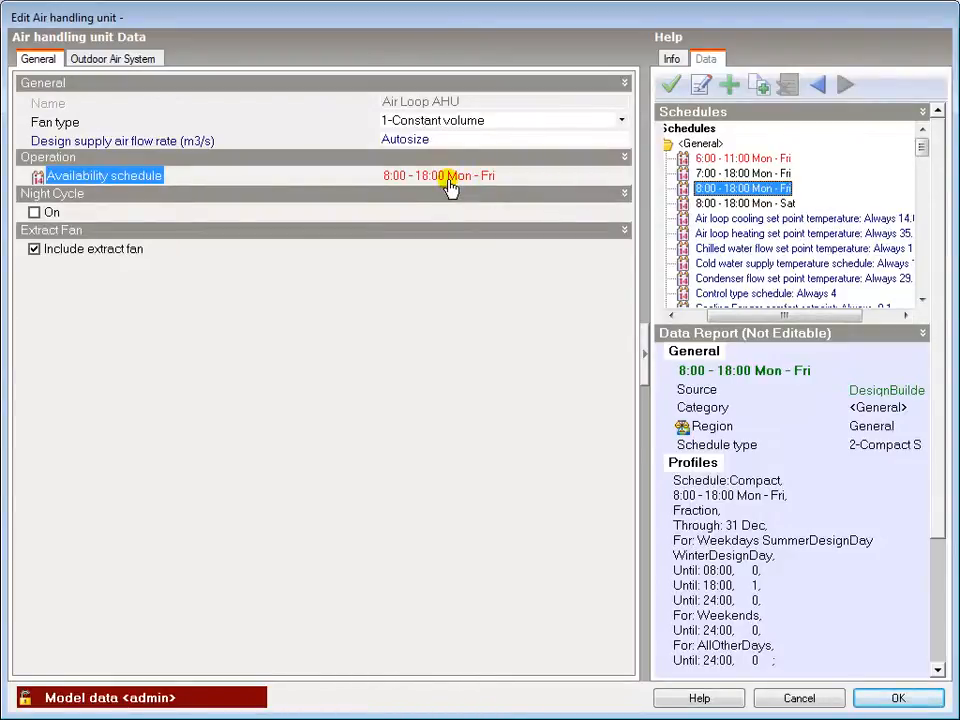
Step: Try the AHU's night cycle option, and accept the data without the extract fan before including it again
{"action": "left_click", "coordinate": [33, 213]}
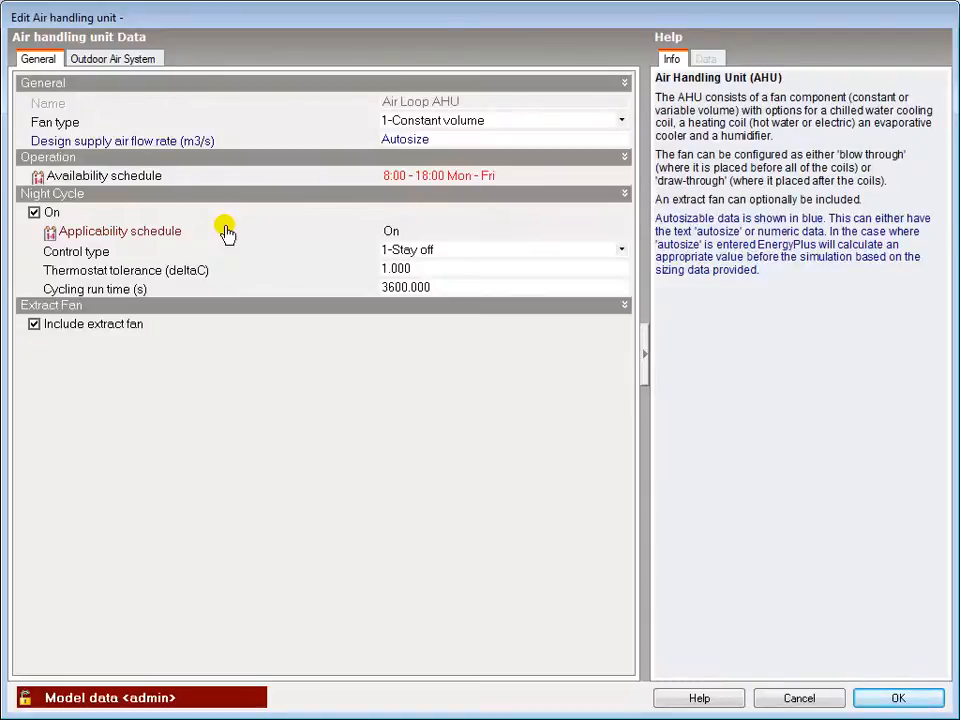
{"action": "left_click", "coordinate": [34, 213]}
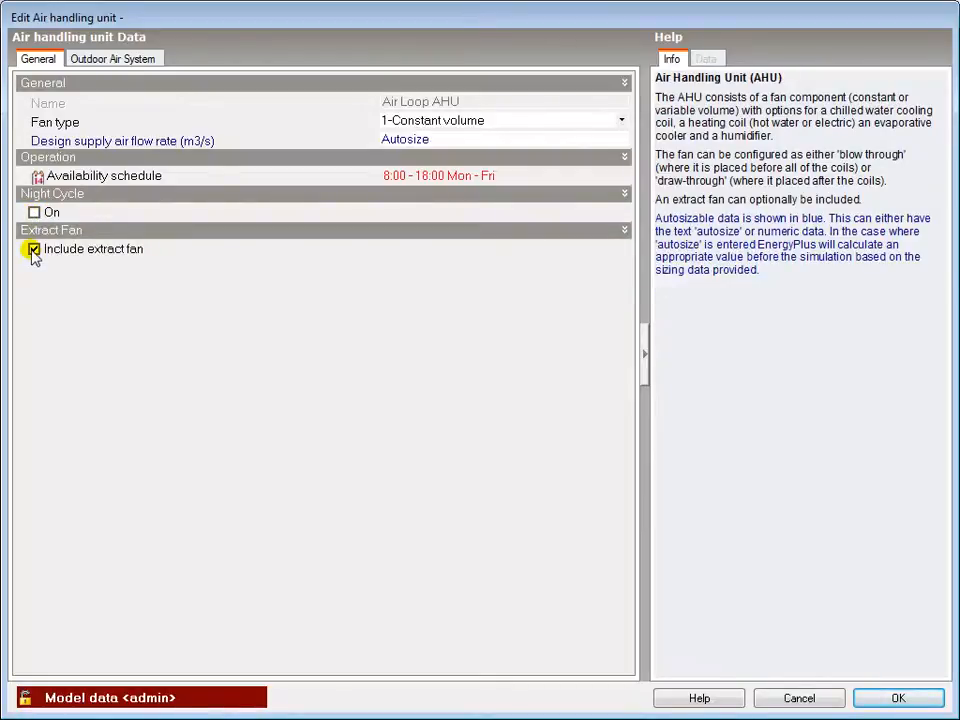
{"action": "left_click", "coordinate": [33, 251]}
{"action": "left_click", "coordinate": [868, 696]}
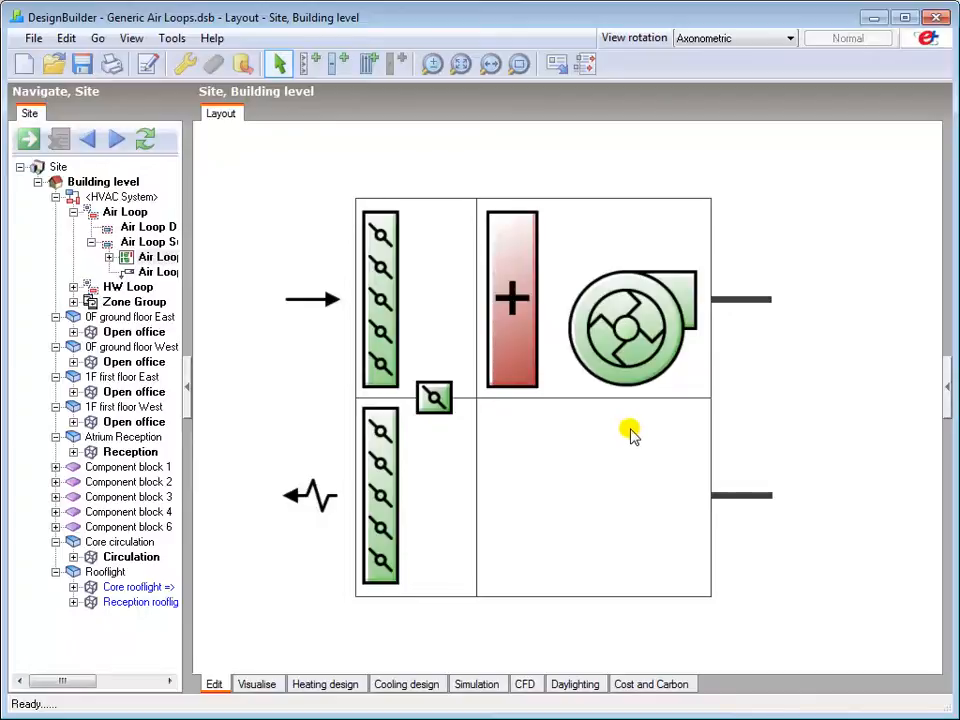
{"action": "left_click", "coordinate": [146, 66]}
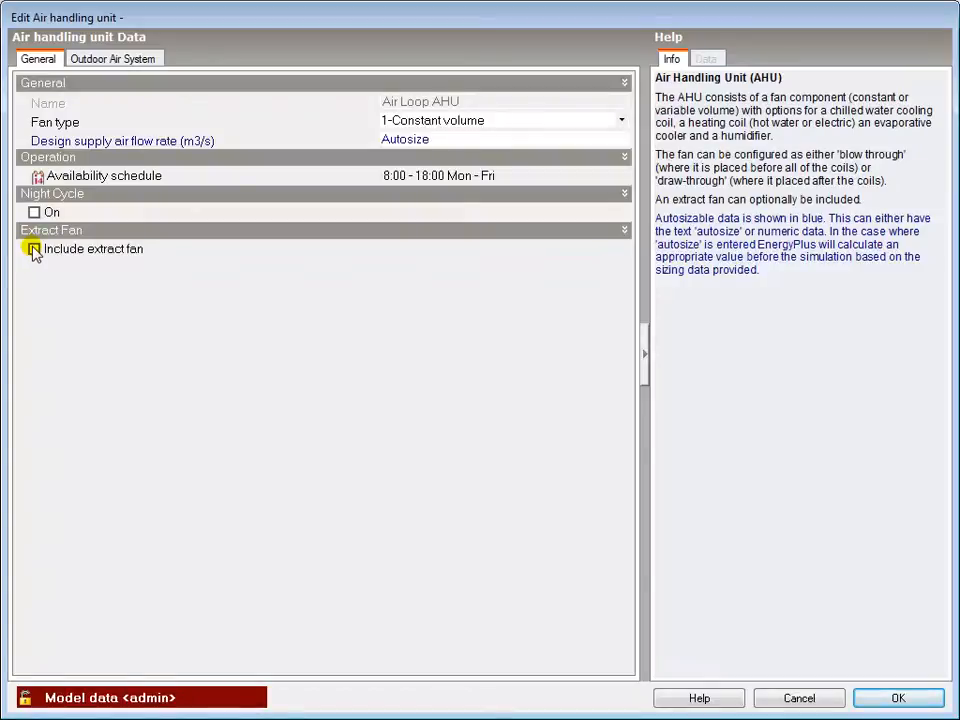
{"action": "left_click", "coordinate": [34, 250]}
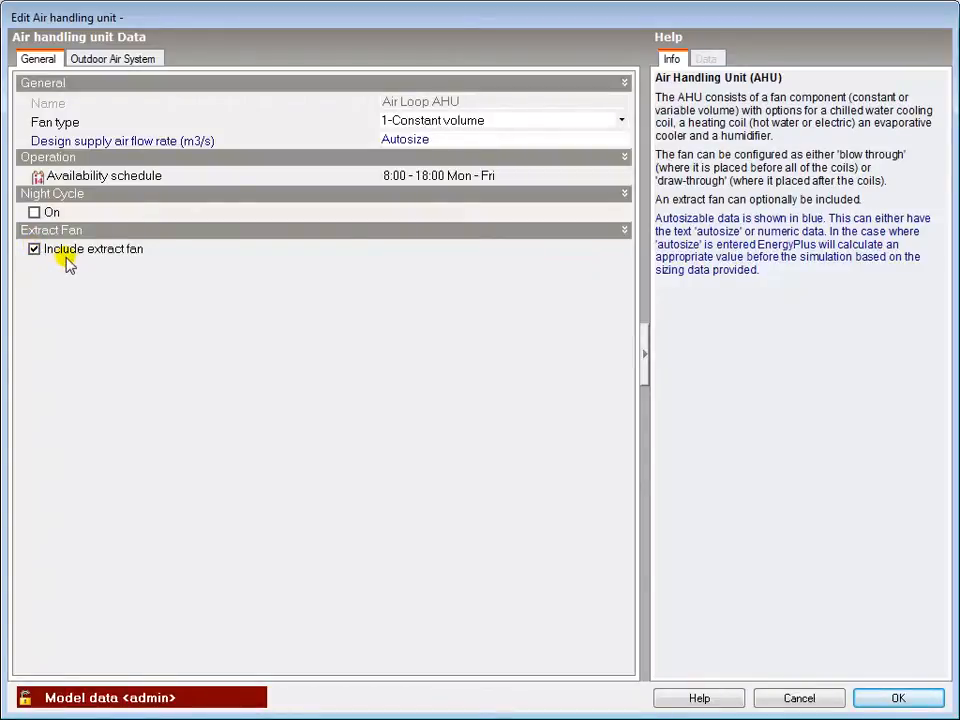
Step: Switch off recirculation in the AHU's outdoor air system and accept the air handling unit data
{"action": "left_click", "coordinate": [113, 62]}
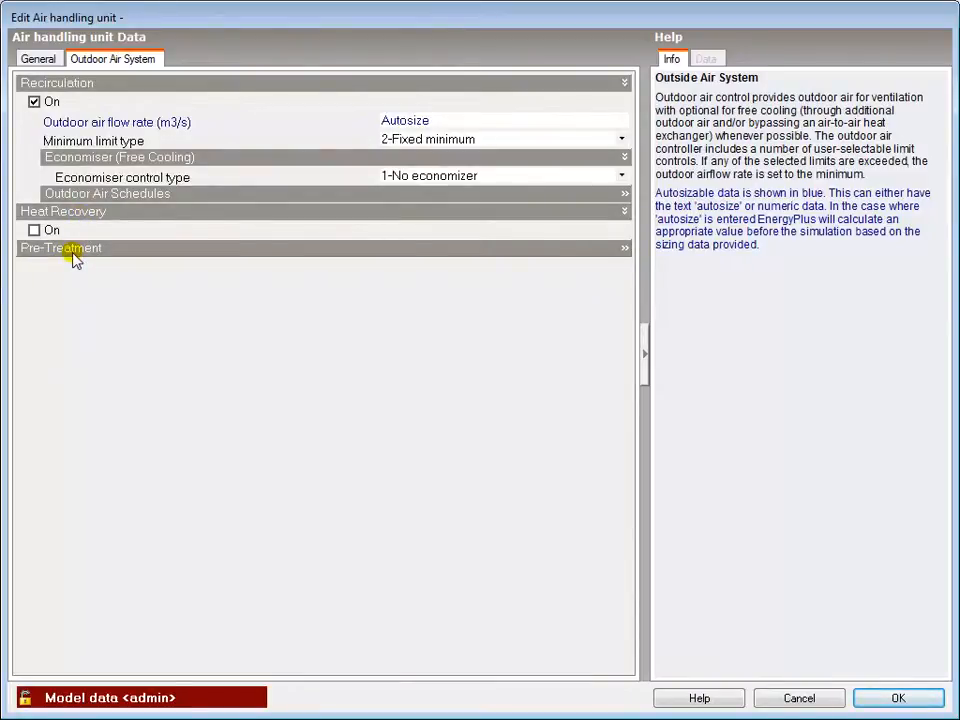
{"action": "left_click", "coordinate": [34, 102]}
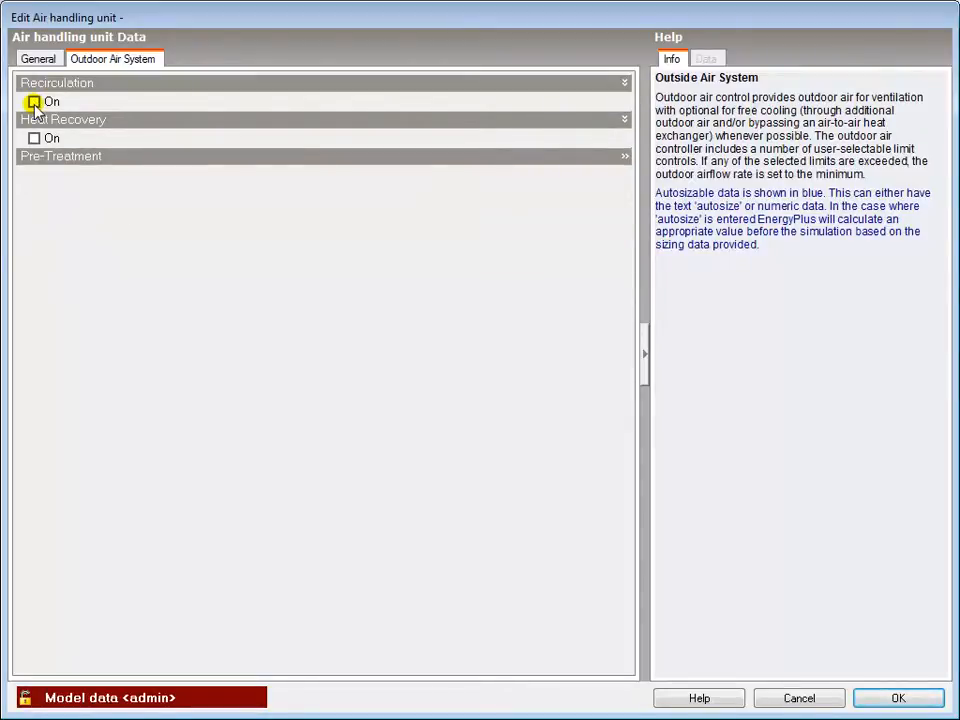
{"action": "left_click", "coordinate": [895, 699]}
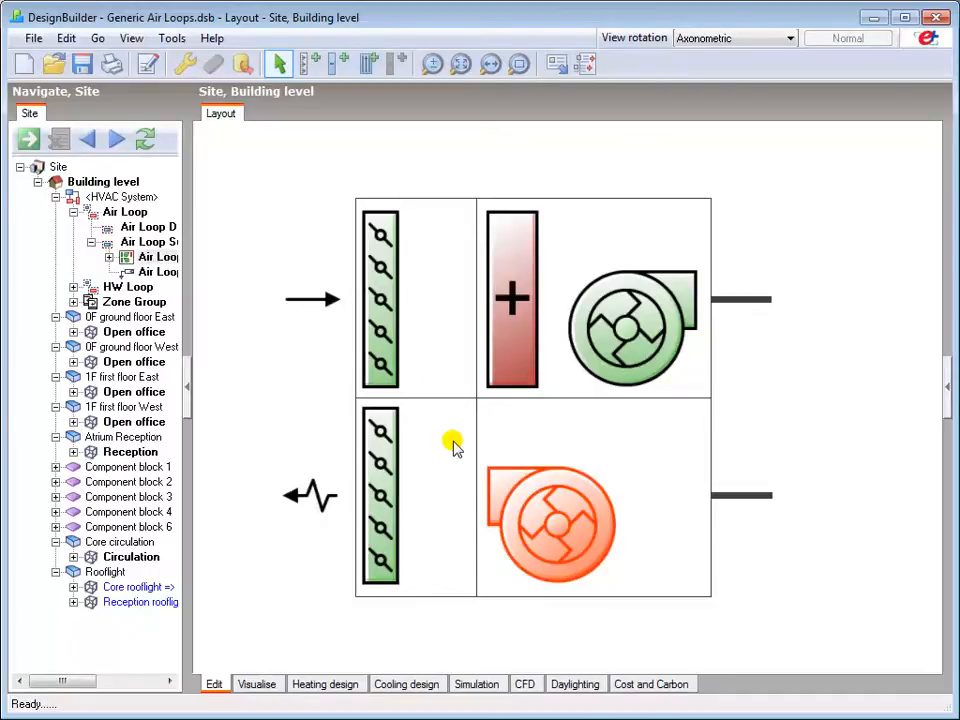
Step: Examine the Air Loop AHU supply fan's efficiency, pressure rise and motor settings, and close its data without changes
{"action": "left_click", "coordinate": [109, 258]}
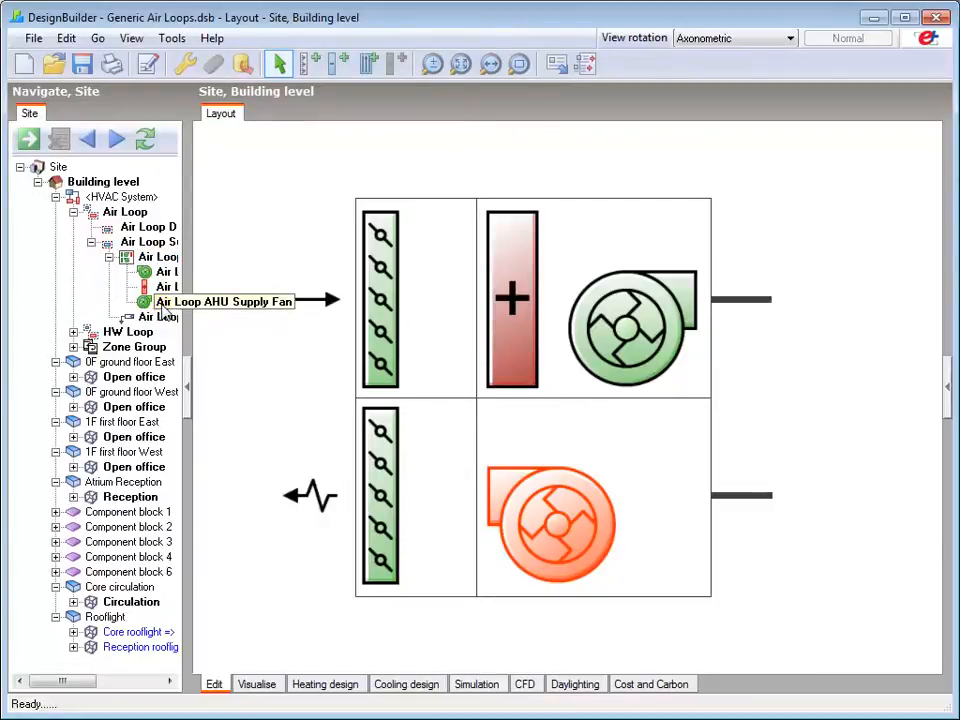
{"action": "left_click", "coordinate": [150, 302]}
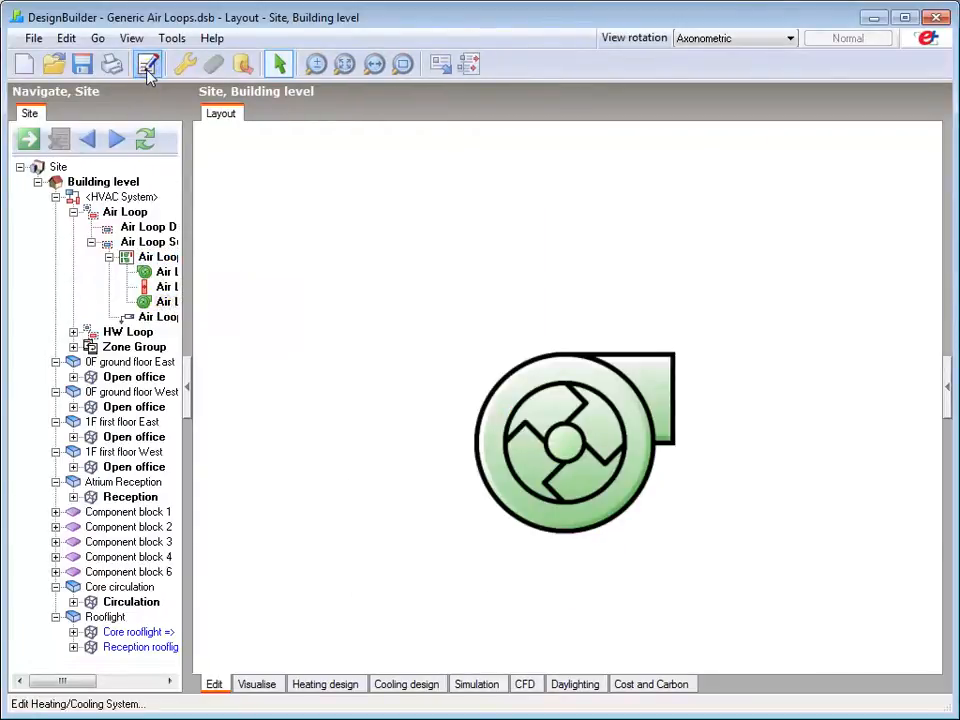
{"action": "left_click", "coordinate": [147, 66]}
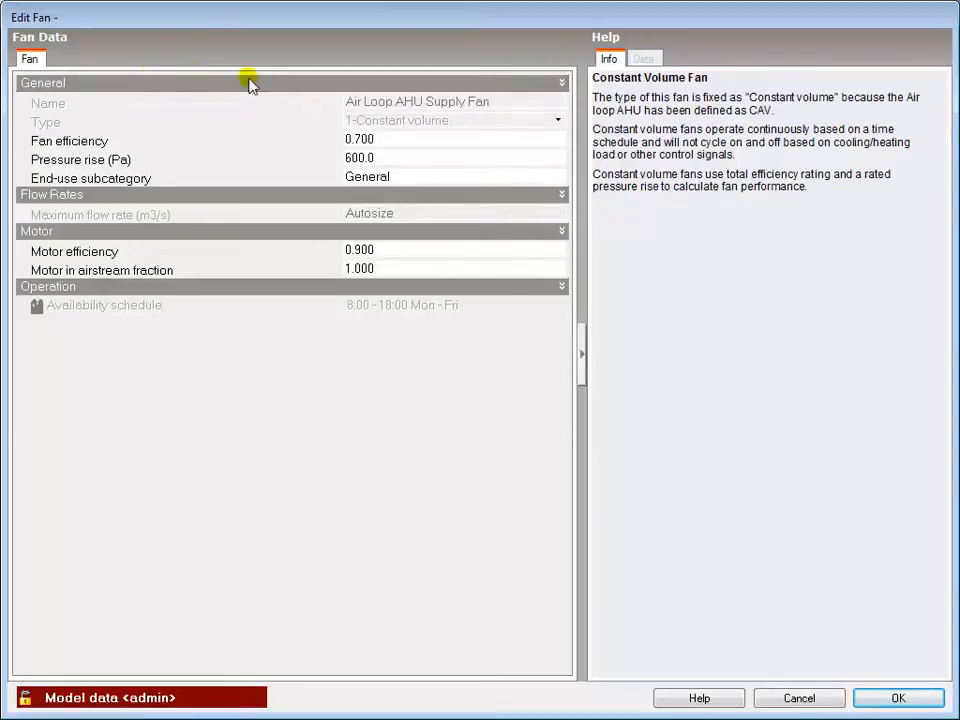
{"action": "left_click", "coordinate": [446, 137]}
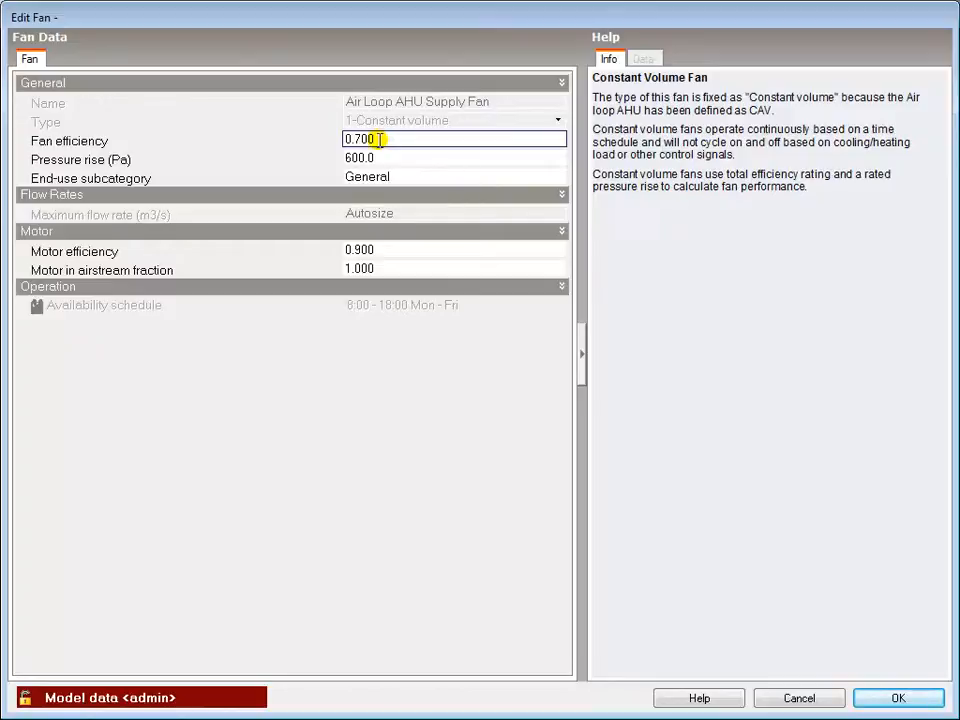
{"action": "left_click", "coordinate": [376, 155]}
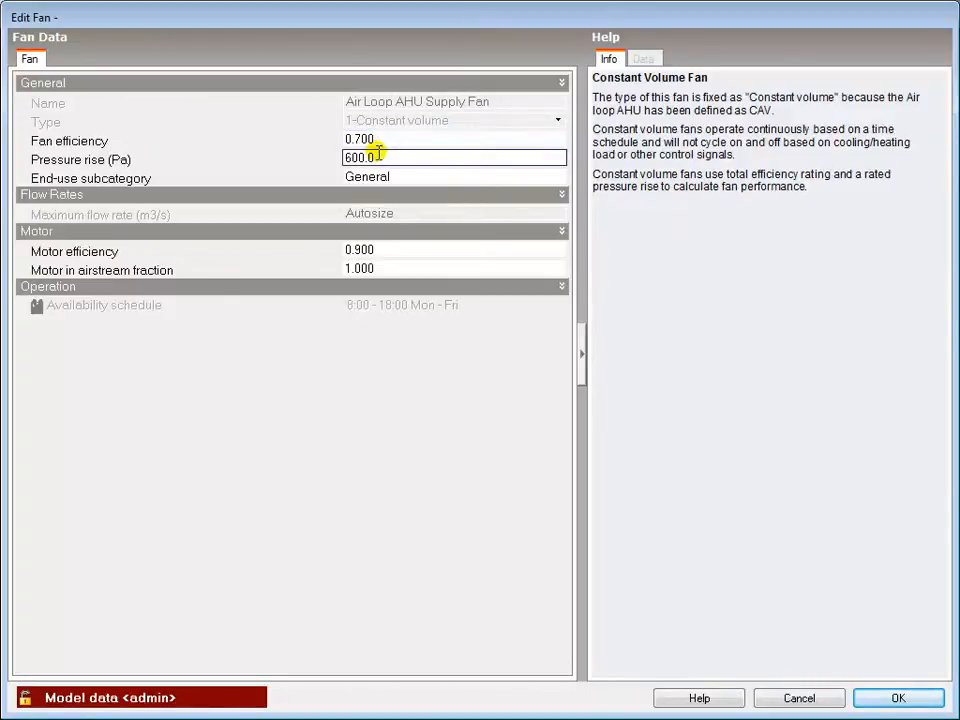
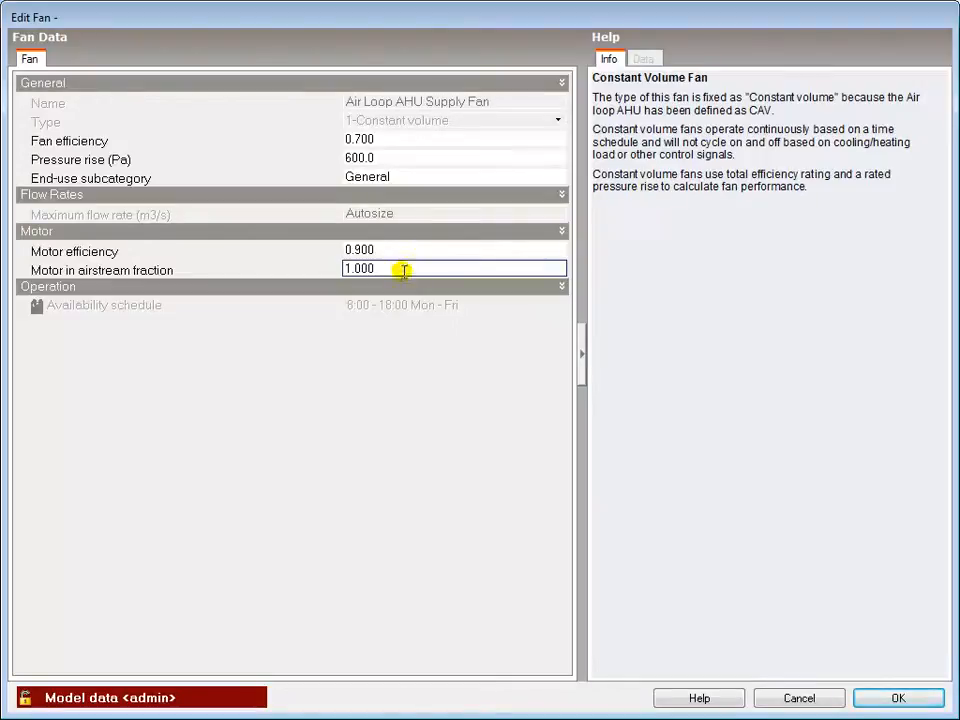
{"action": "left_click", "coordinate": [799, 698]}
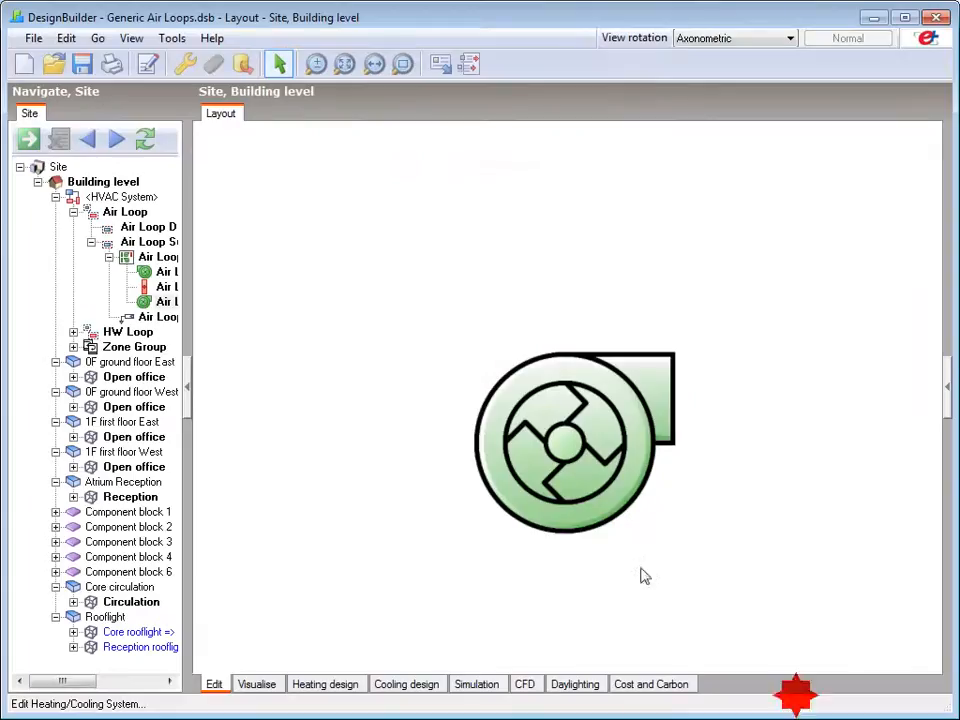
Step: Examine the Air Loop AHU heating coil's data and its available coil types, and close it without changes
{"action": "left_click", "coordinate": [166, 289]}
{"action": "left_click", "coordinate": [148, 64]}
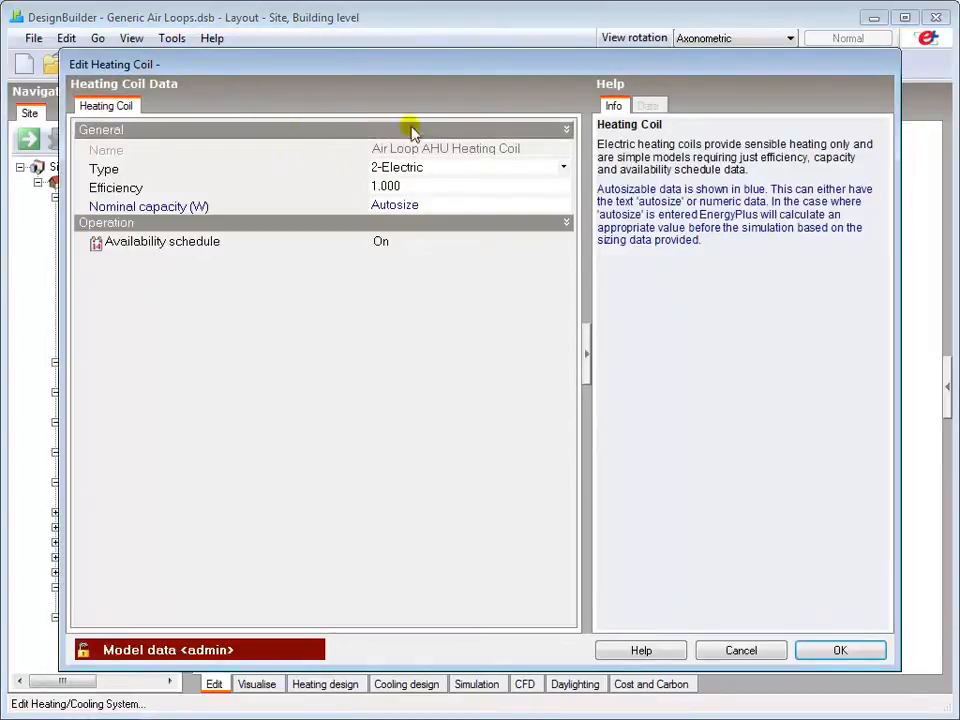
{"action": "left_click", "coordinate": [564, 168]}
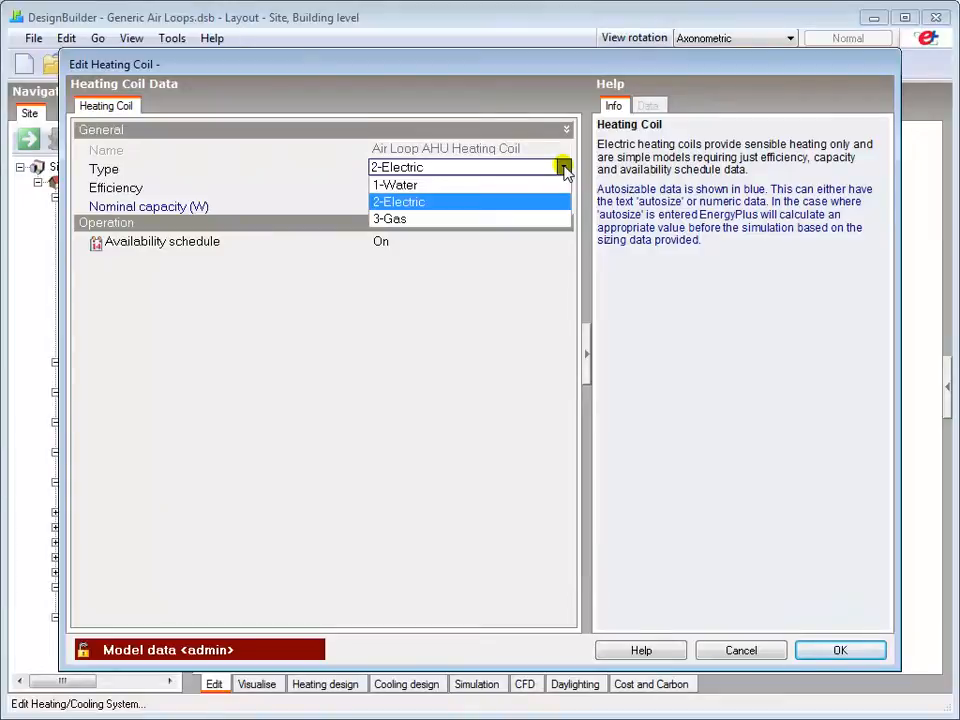
{"action": "left_click", "coordinate": [564, 168]}
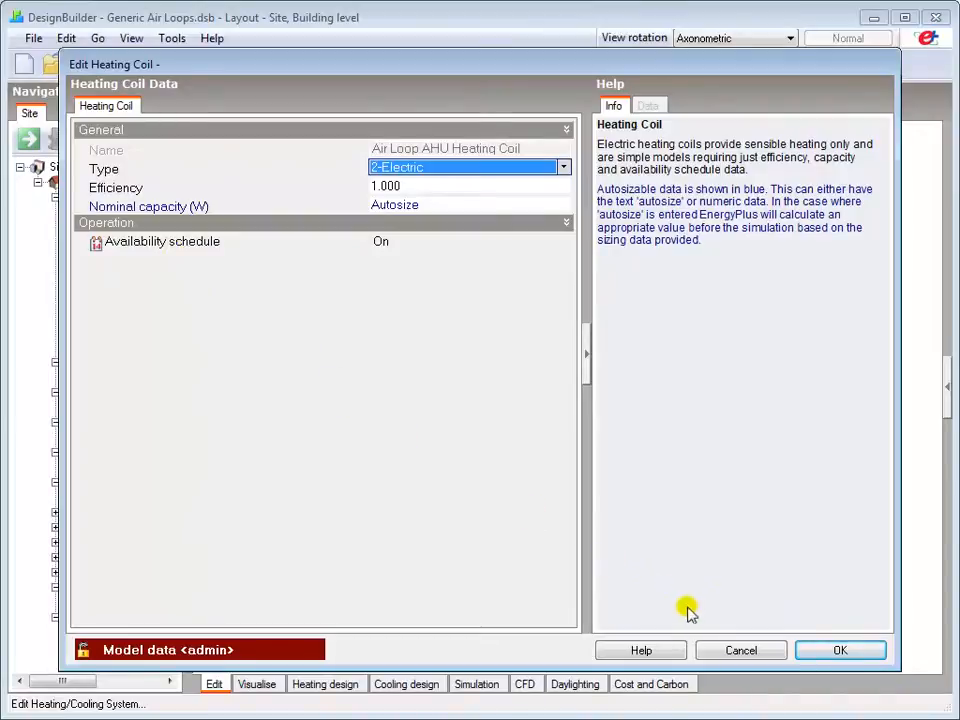
{"action": "left_click", "coordinate": [743, 651]}
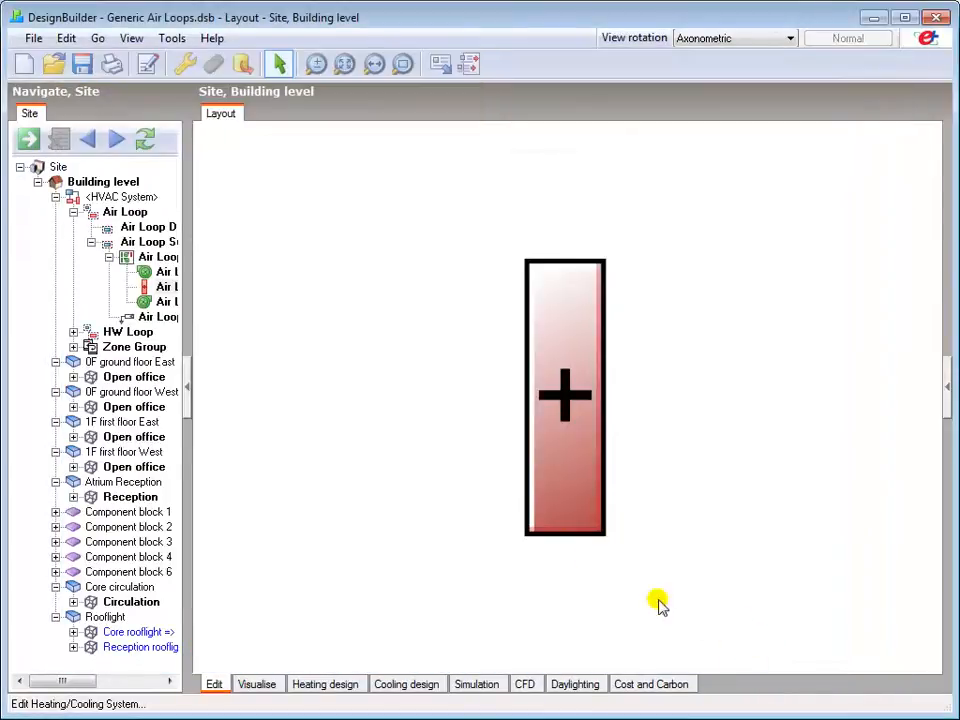
Step: Open the Air Loop Setpoint Manager's data and review the available setpoint manager types and control variables
{"action": "left_click", "coordinate": [161, 318]}
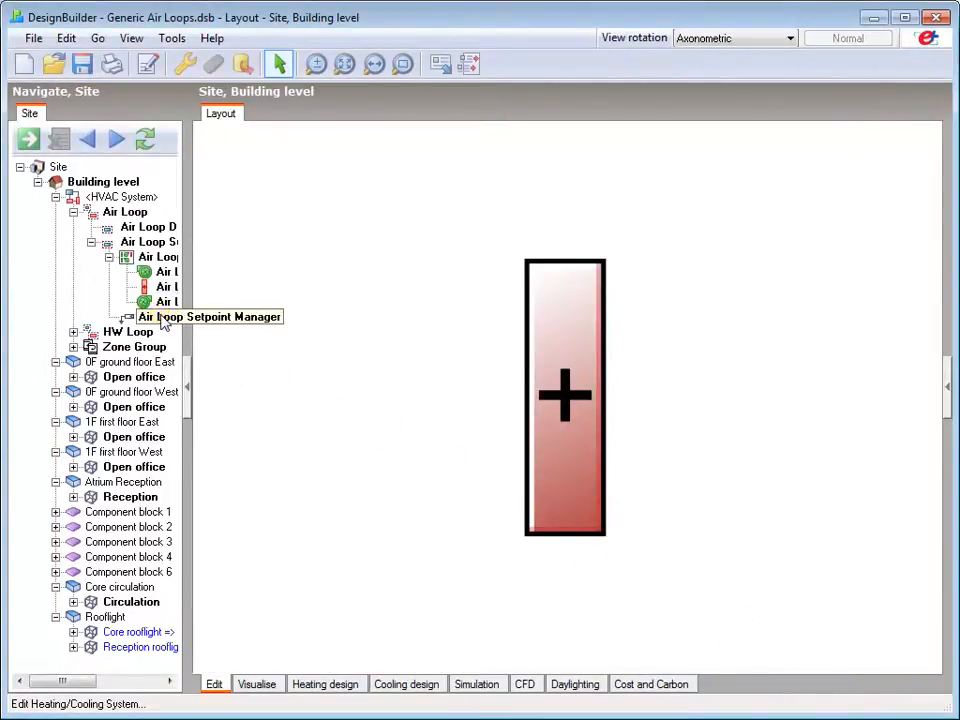
{"action": "left_click", "coordinate": [157, 66]}
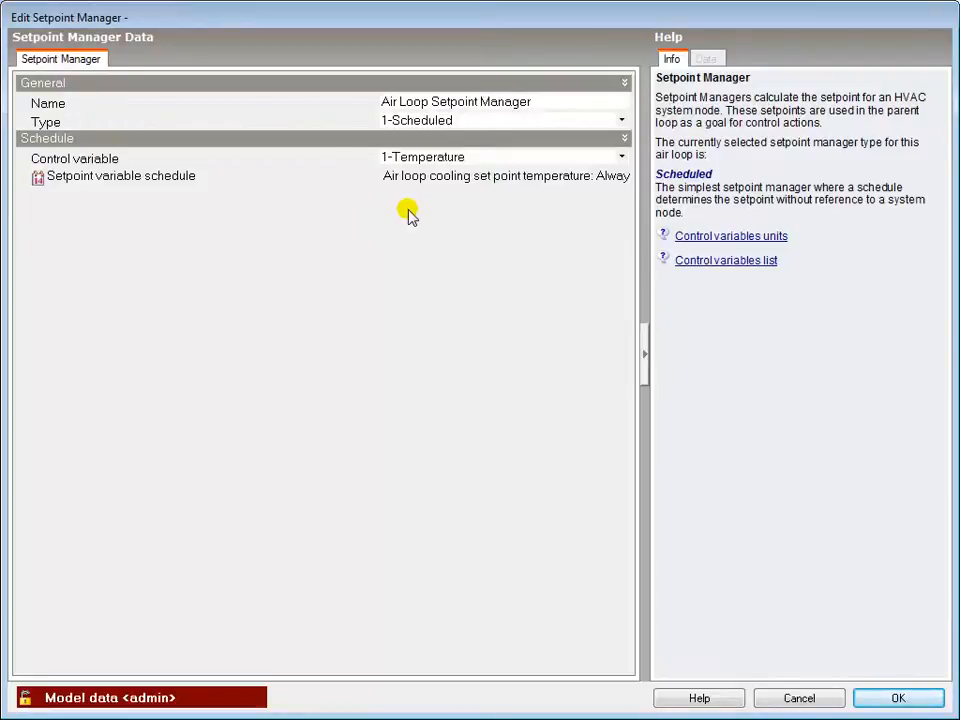
{"action": "left_click", "coordinate": [621, 122]}
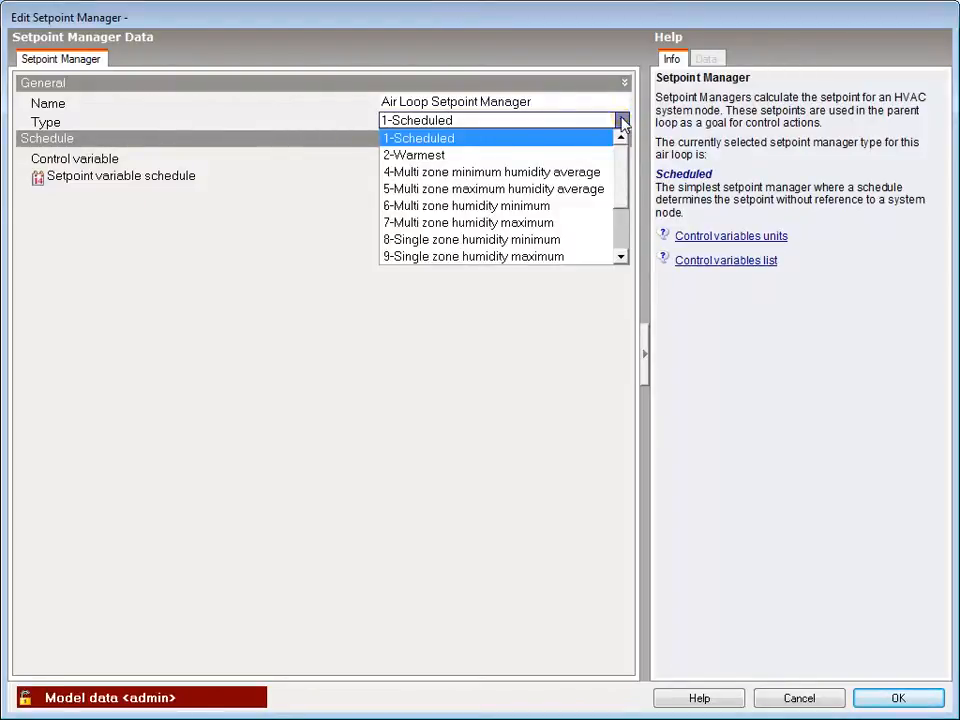
{"action": "left_click", "coordinate": [621, 121]}
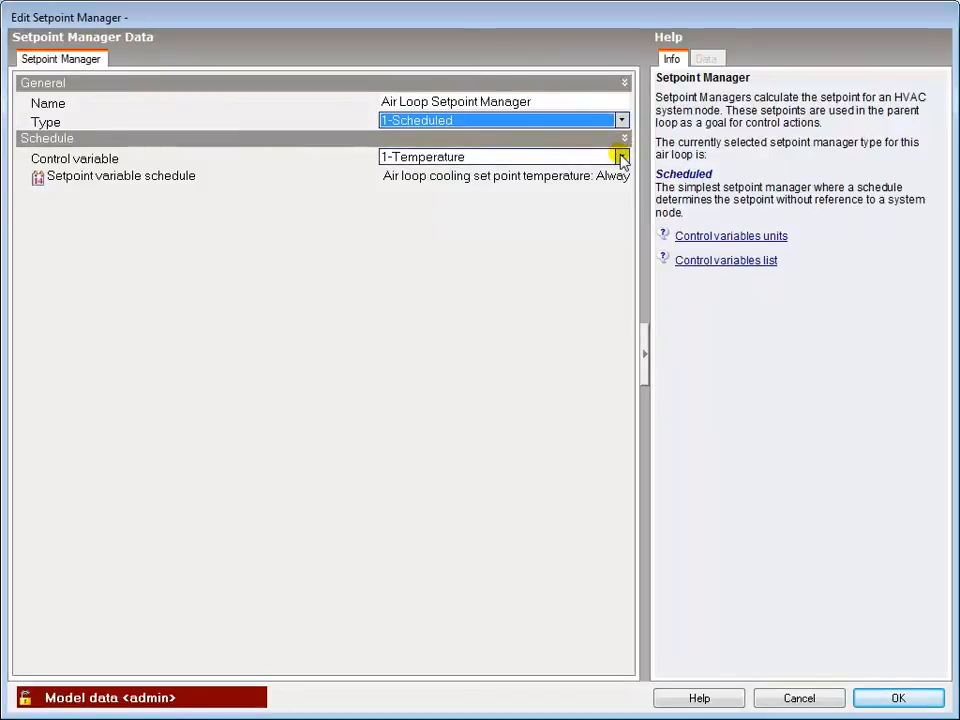
{"action": "left_click", "coordinate": [620, 160]}
{"action": "left_click", "coordinate": [621, 158]}
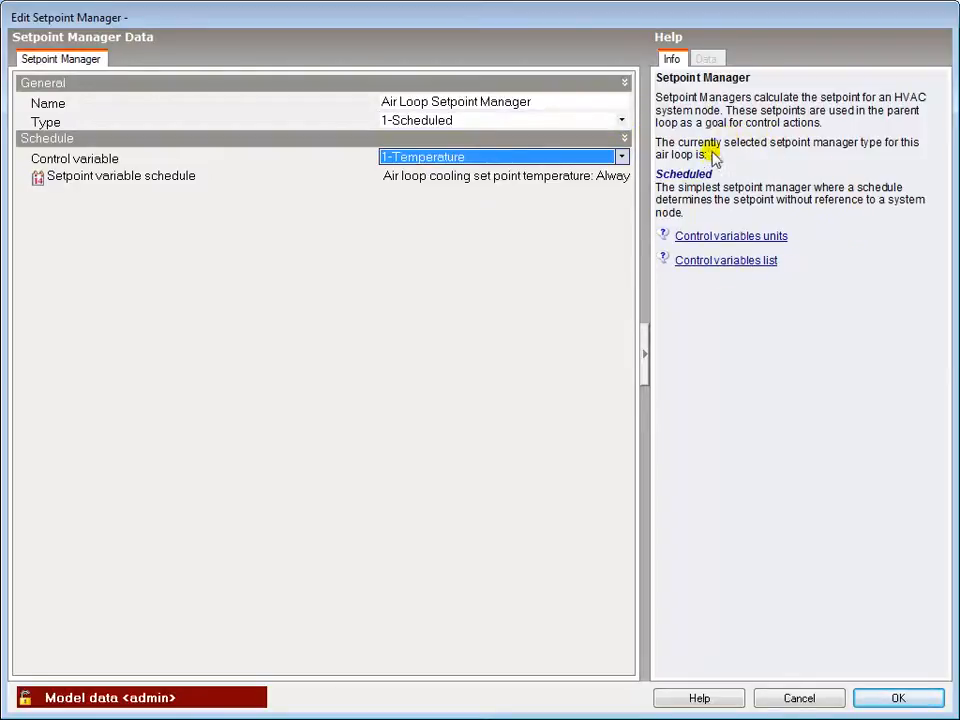
Step: Set the setpoint variable schedule to DOAS supply air temperature: Always 18.00 and accept the setpoint manager data
{"action": "left_click", "coordinate": [510, 184]}
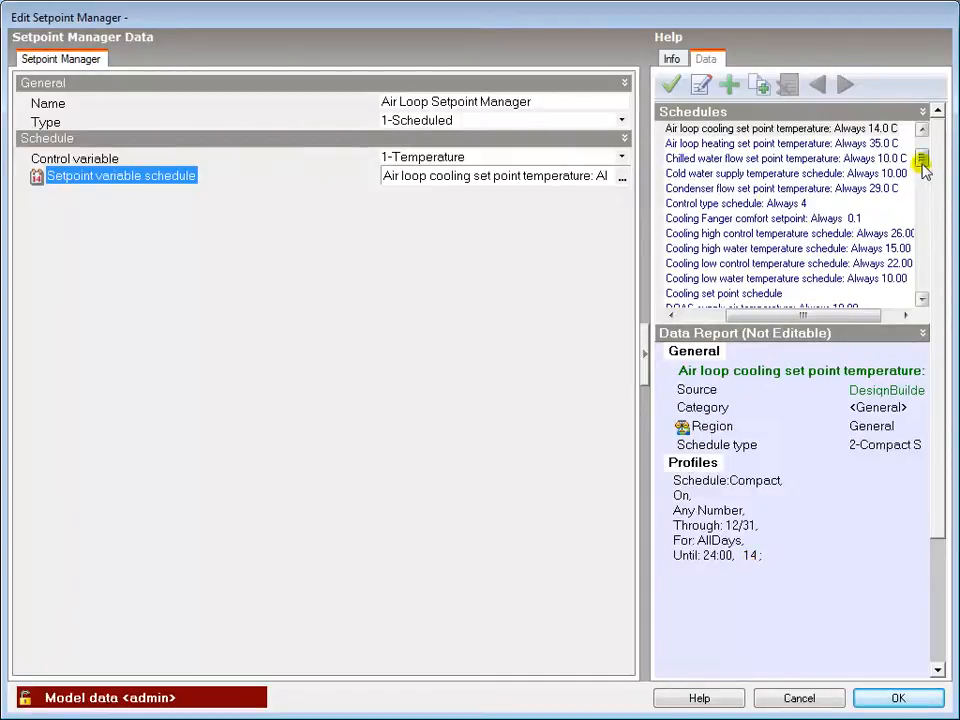
{"action": "scroll", "coordinate": [922, 170], "scroll_direction": "down", "scroll_amount": 2}
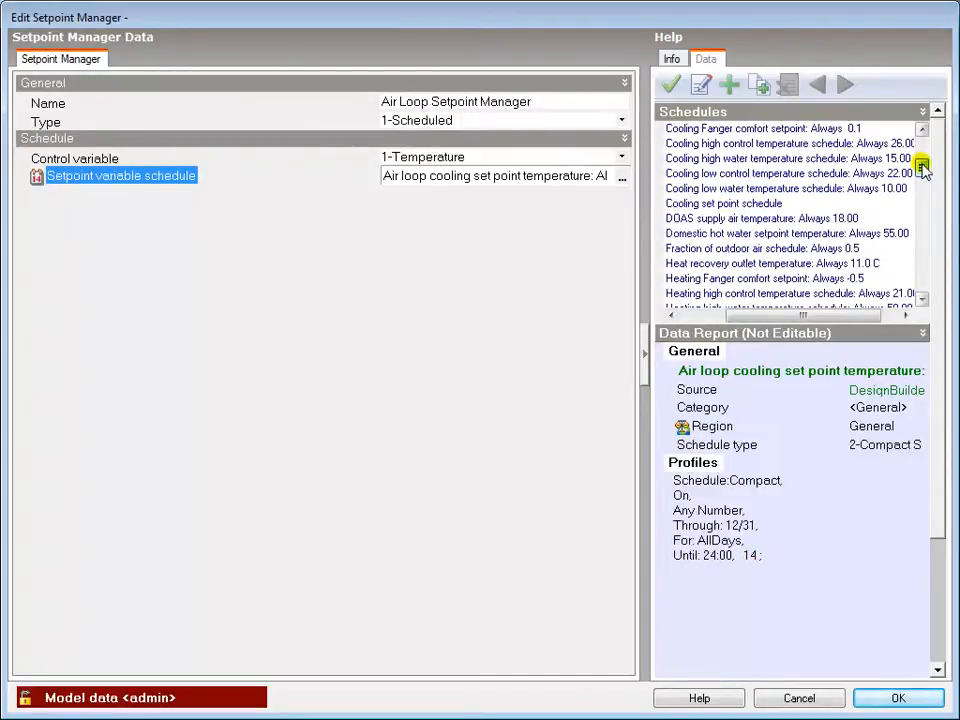
{"action": "left_click", "coordinate": [797, 220]}
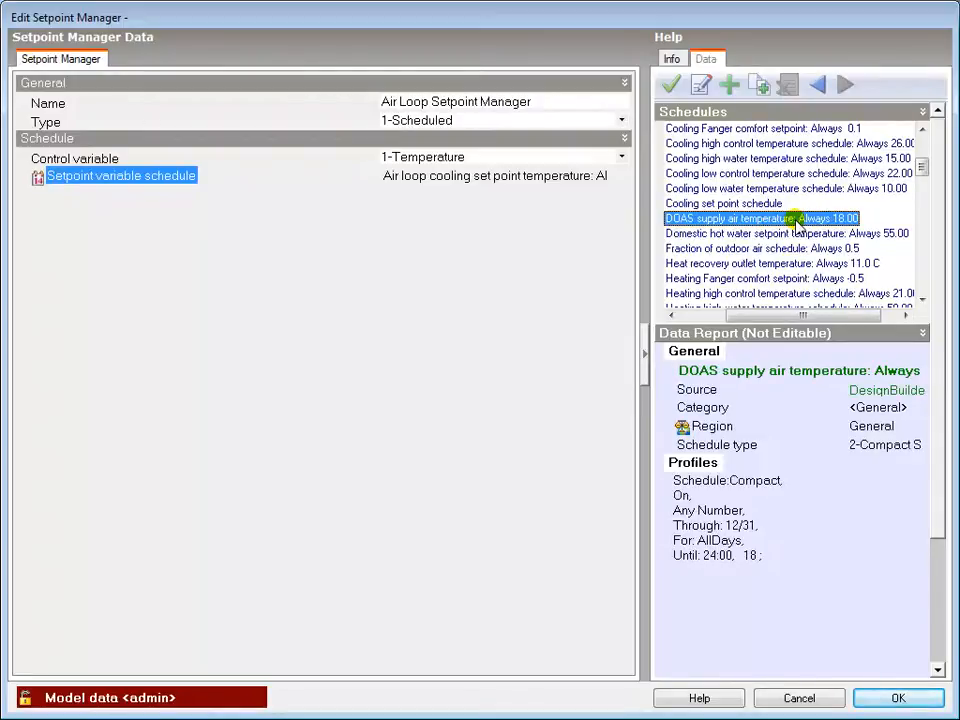
{"action": "left_click", "coordinate": [668, 86]}
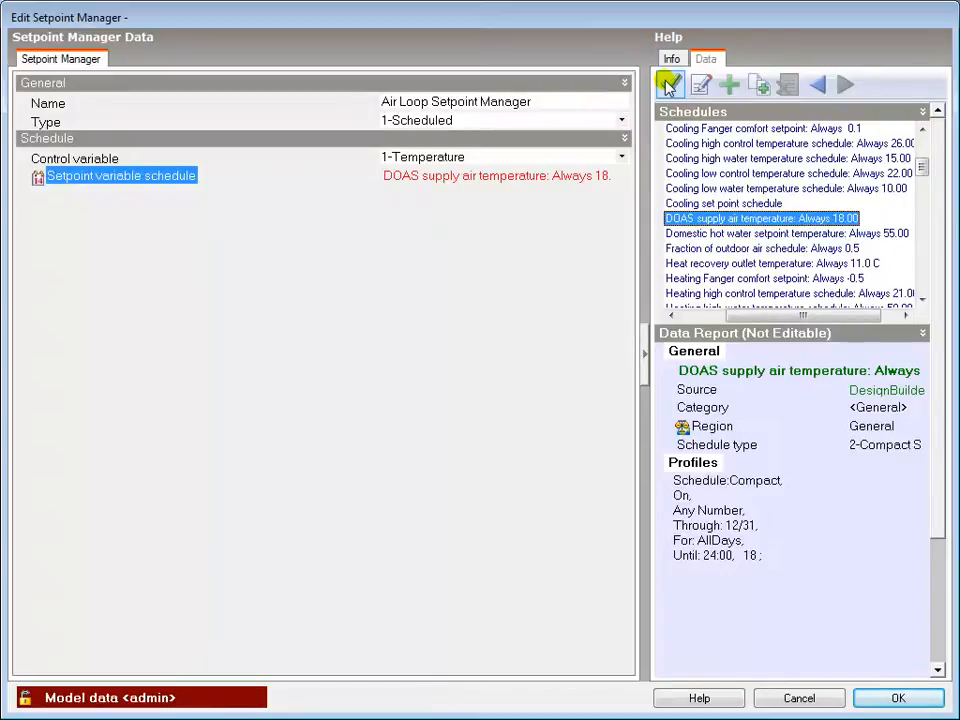
{"action": "left_click", "coordinate": [899, 699]}
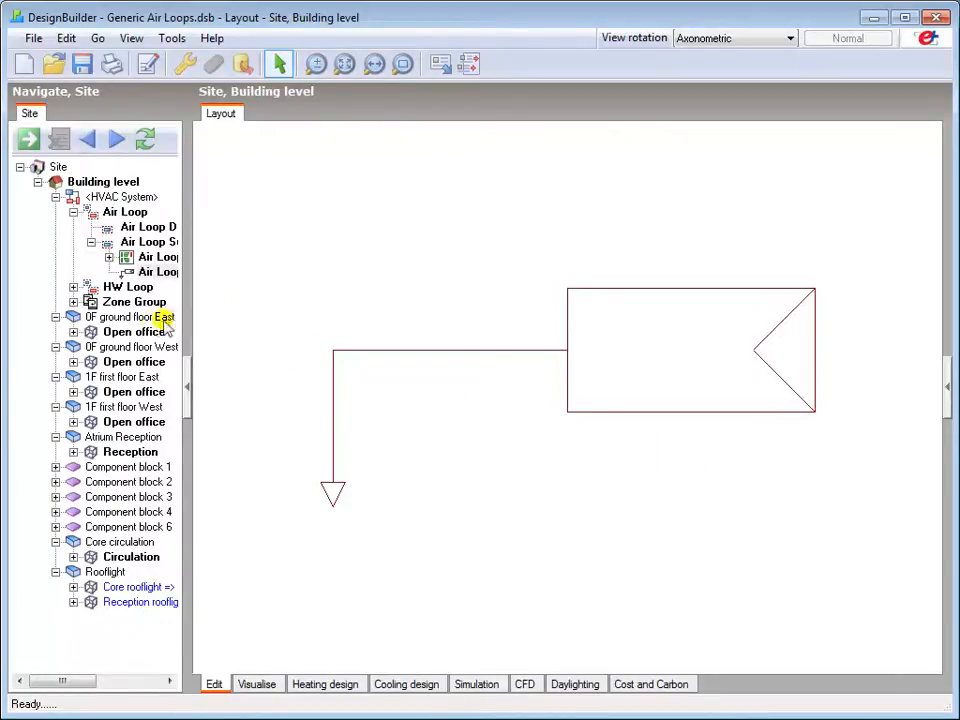
Step: Add one Direct air terminal unit to the 0FGroundFloorEast:OpenOffice zone in the Zone Group
{"action": "left_click", "coordinate": [73, 302]}
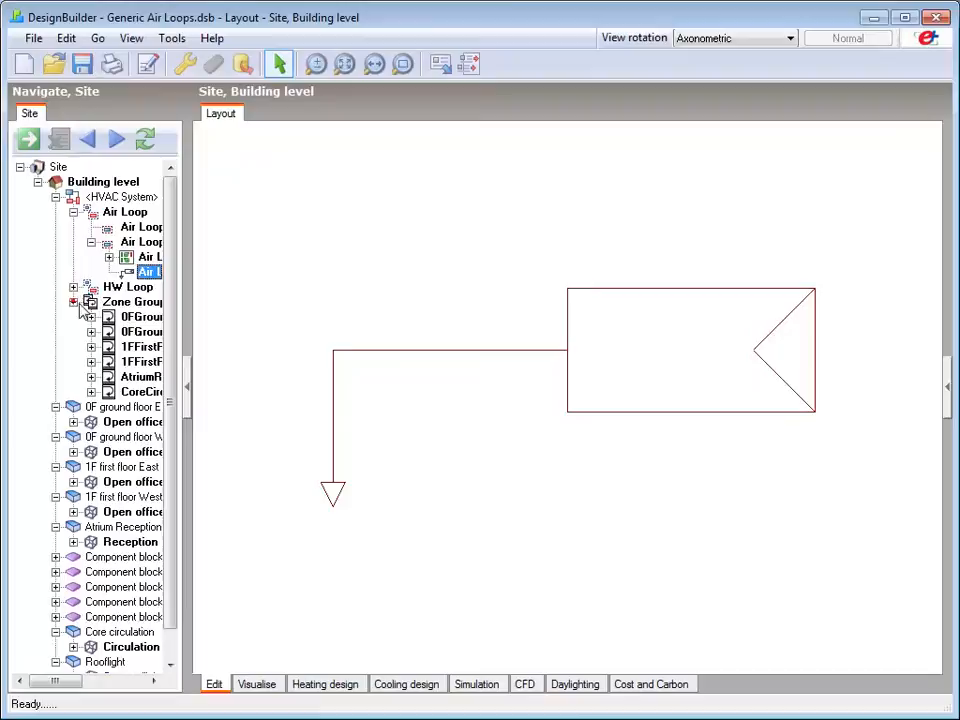
{"action": "left_click", "coordinate": [137, 317]}
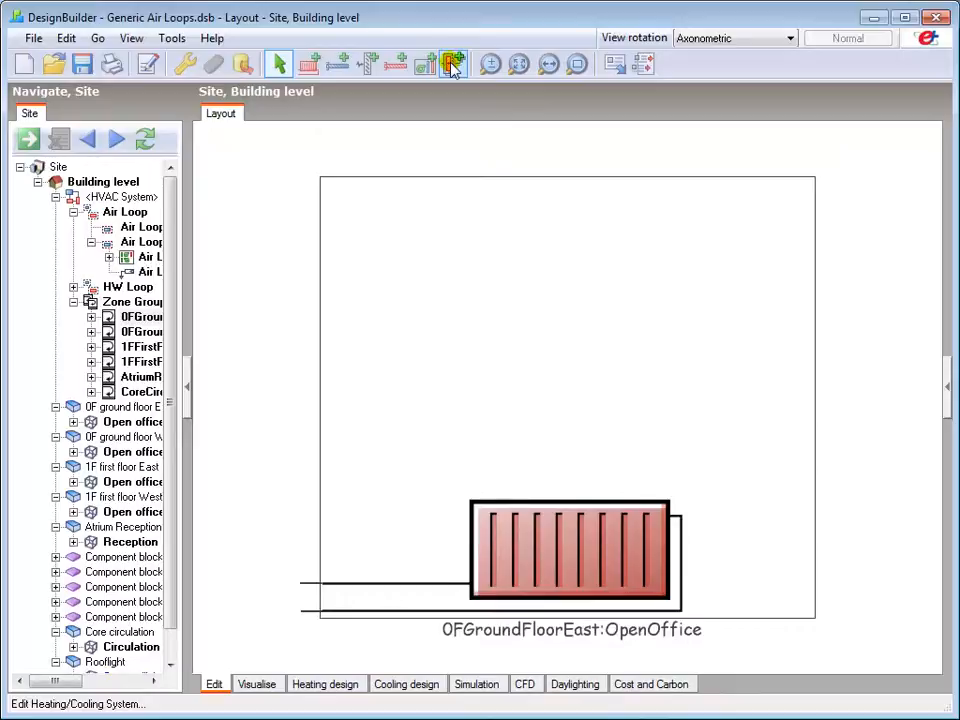
{"action": "left_click", "coordinate": [452, 66]}
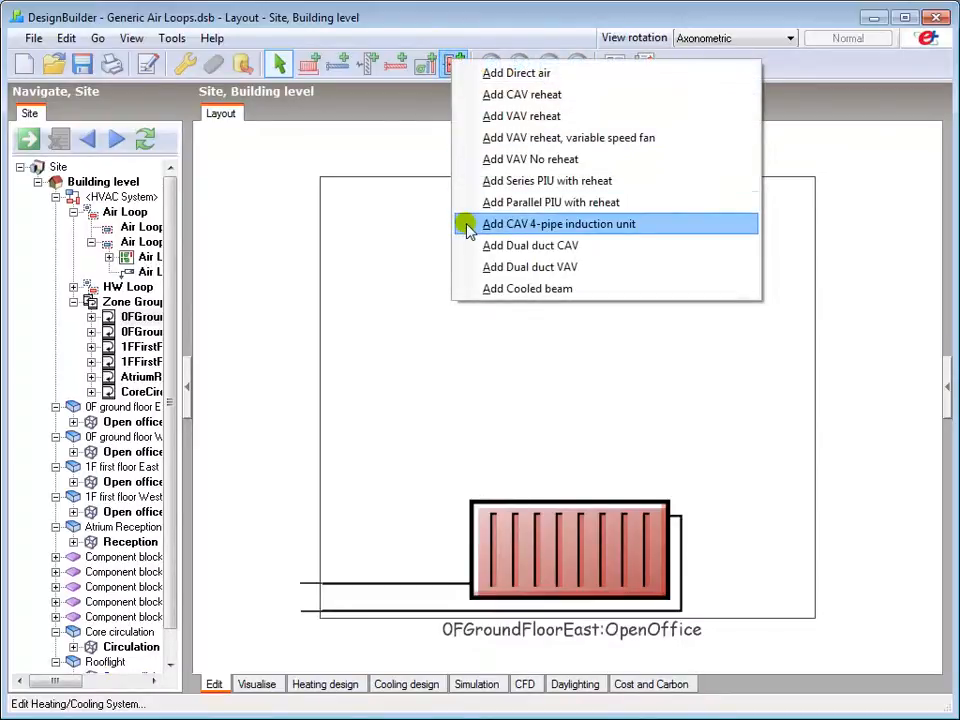
{"action": "left_click", "coordinate": [484, 73]}
{"action": "left_click", "coordinate": [540, 316]}
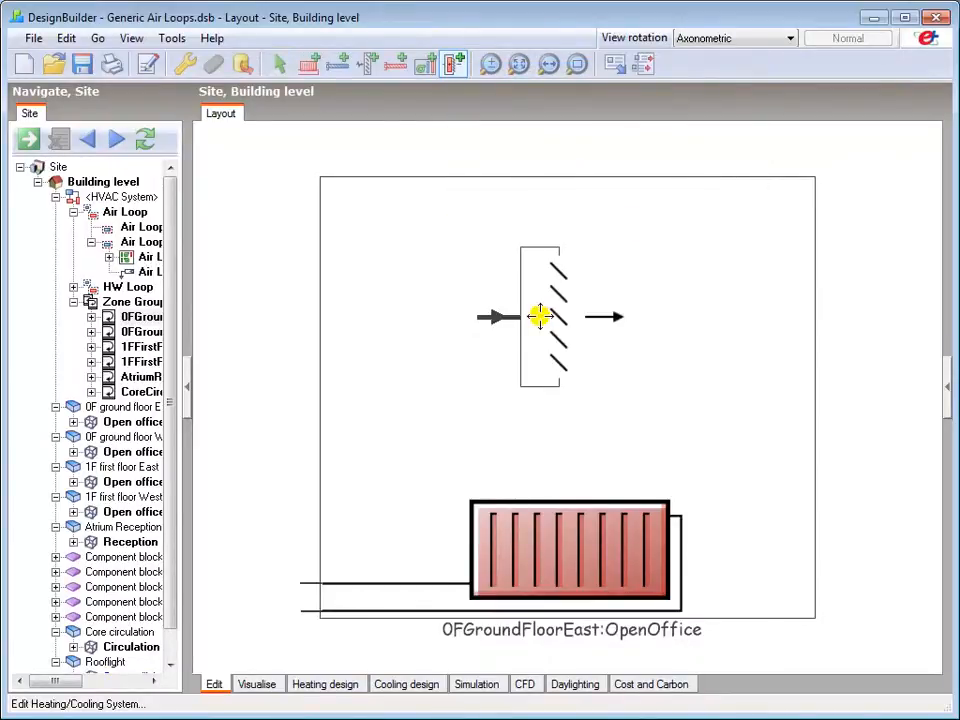
{"action": "left_click", "coordinate": [540, 316]}
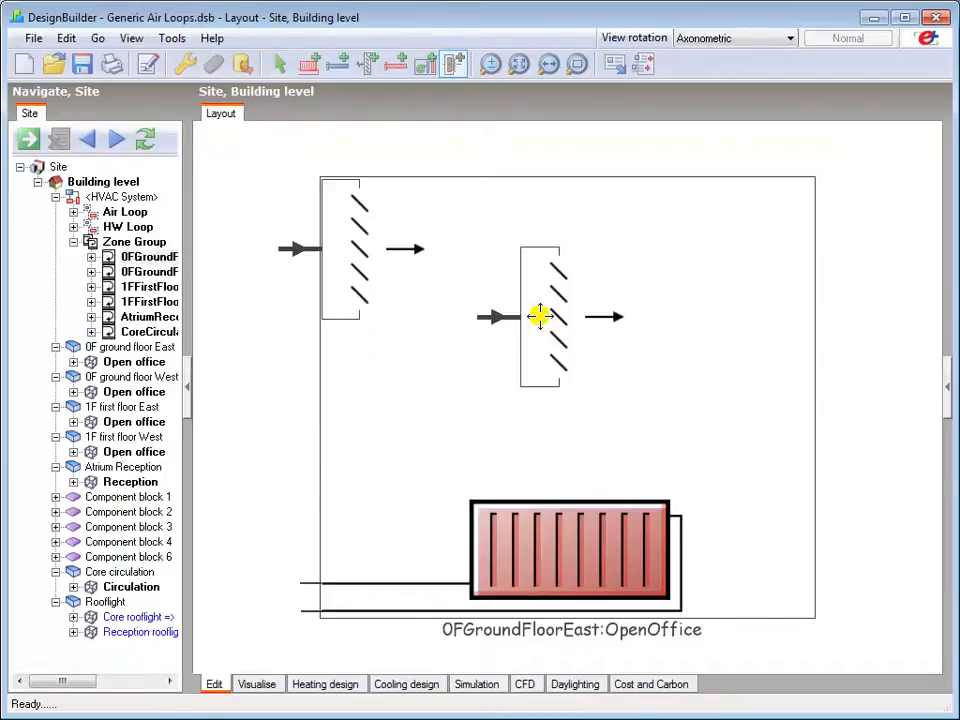
{"action": "right_click", "coordinate": [540, 318]}
{"action": "left_click", "coordinate": [580, 326]}
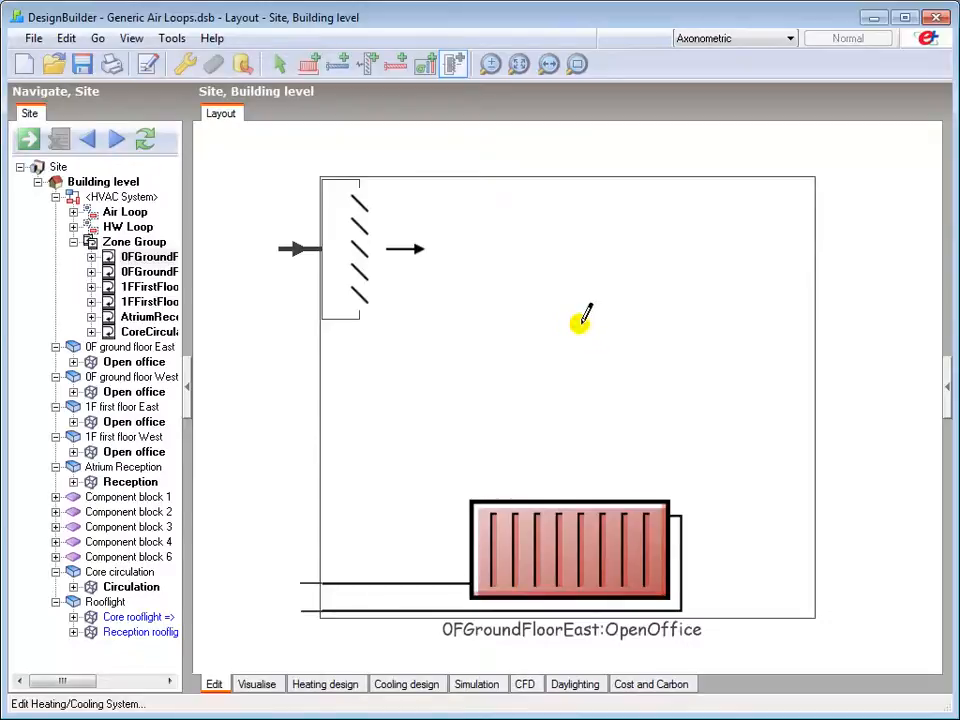
{"action": "key", "text": "Escape"}
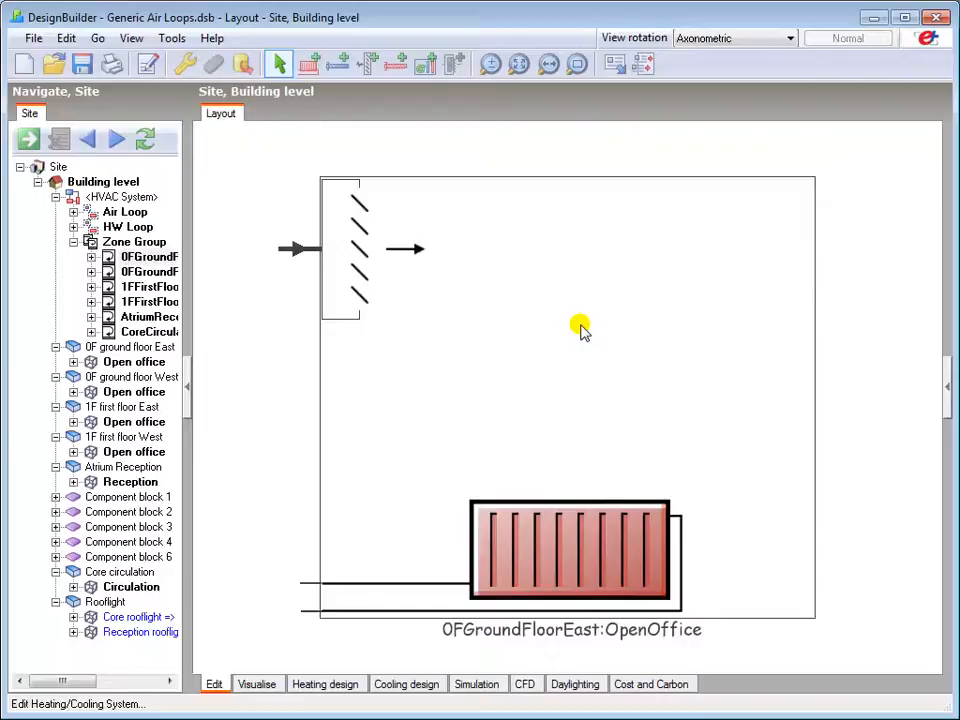
Step: Add one air extract unit to the 0FGroundFloorEast:OpenOffice zone
{"action": "left_click", "coordinate": [368, 68]}
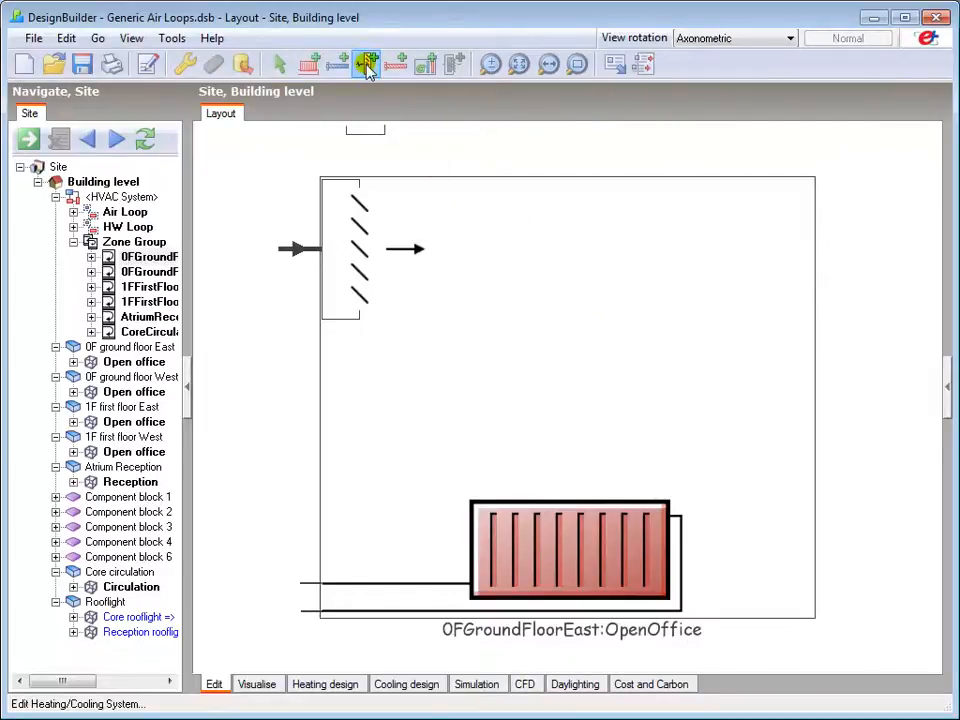
{"action": "left_click", "coordinate": [656, 298]}
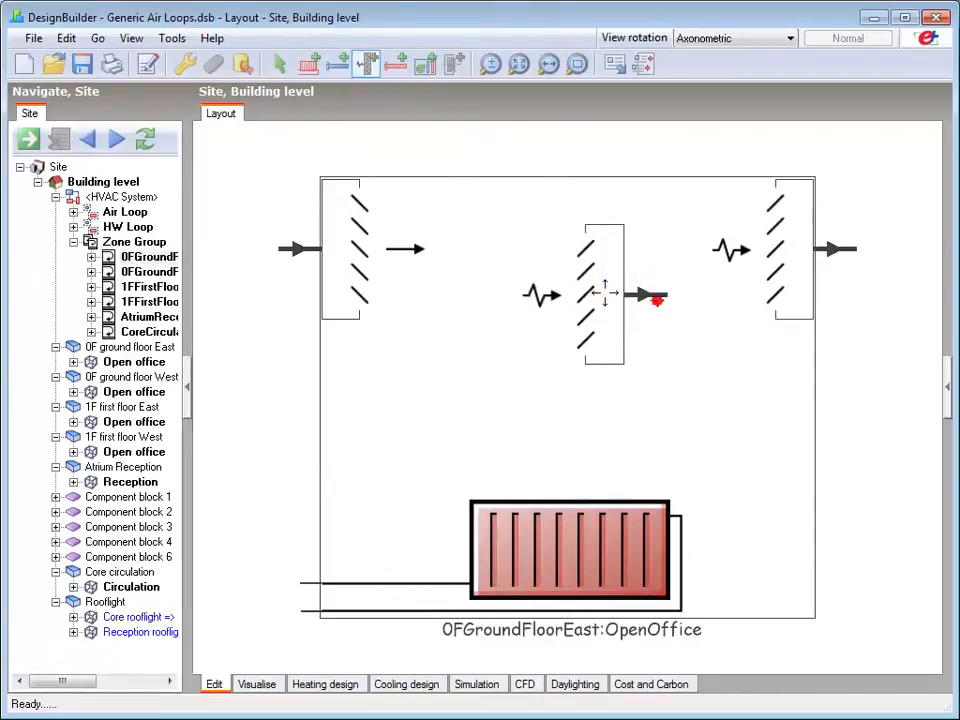
{"action": "right_click", "coordinate": [588, 290]}
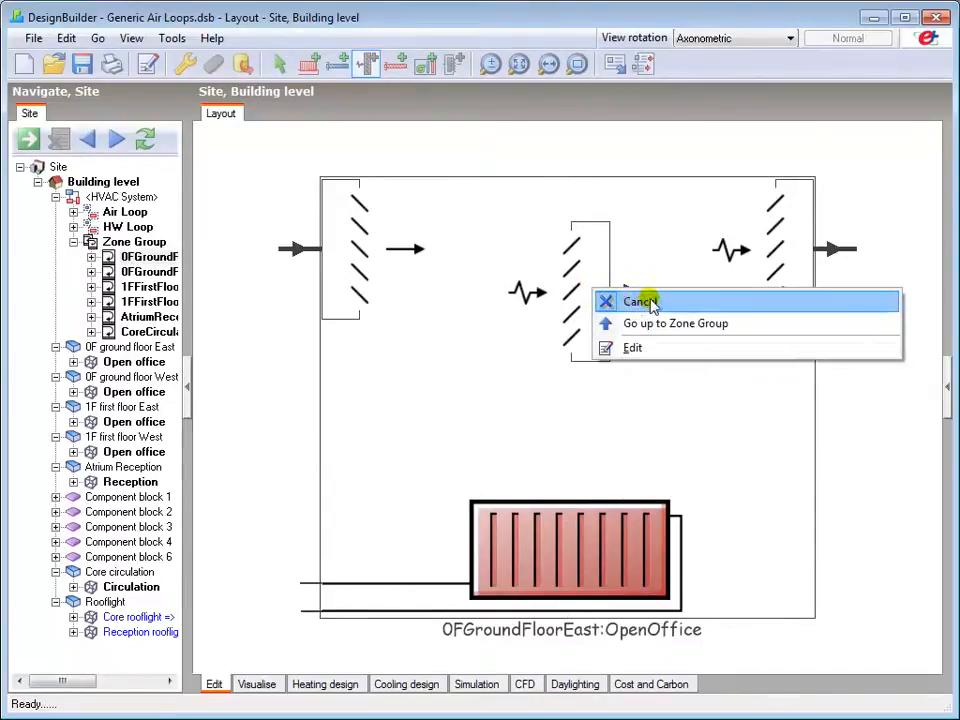
{"action": "left_click", "coordinate": [640, 301]}
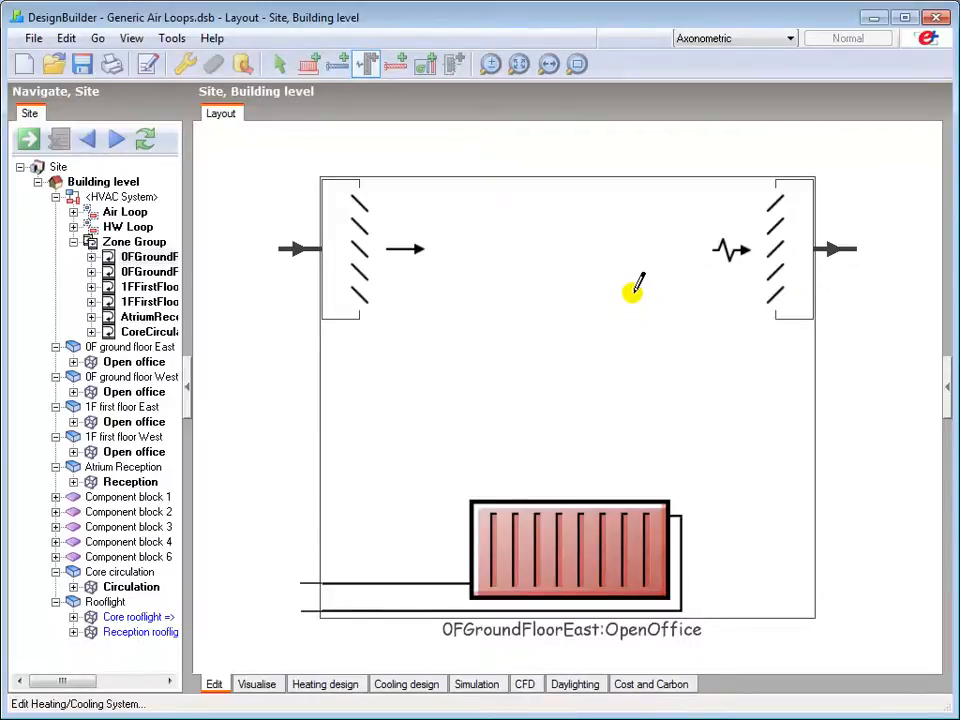
{"action": "key", "text": "Escape"}
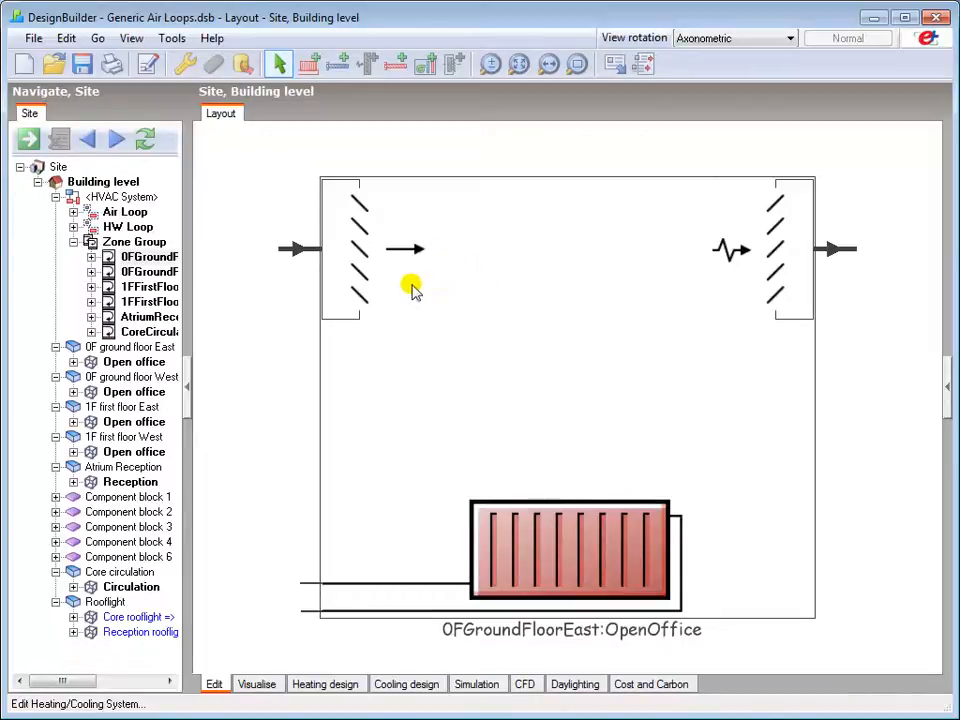
Step: Examine the 0FGroundFloorEast:OpenOffice Direct Air terminal's maximum air flow rate and availability schedule, and accept its data
{"action": "left_click", "coordinate": [91, 258]}
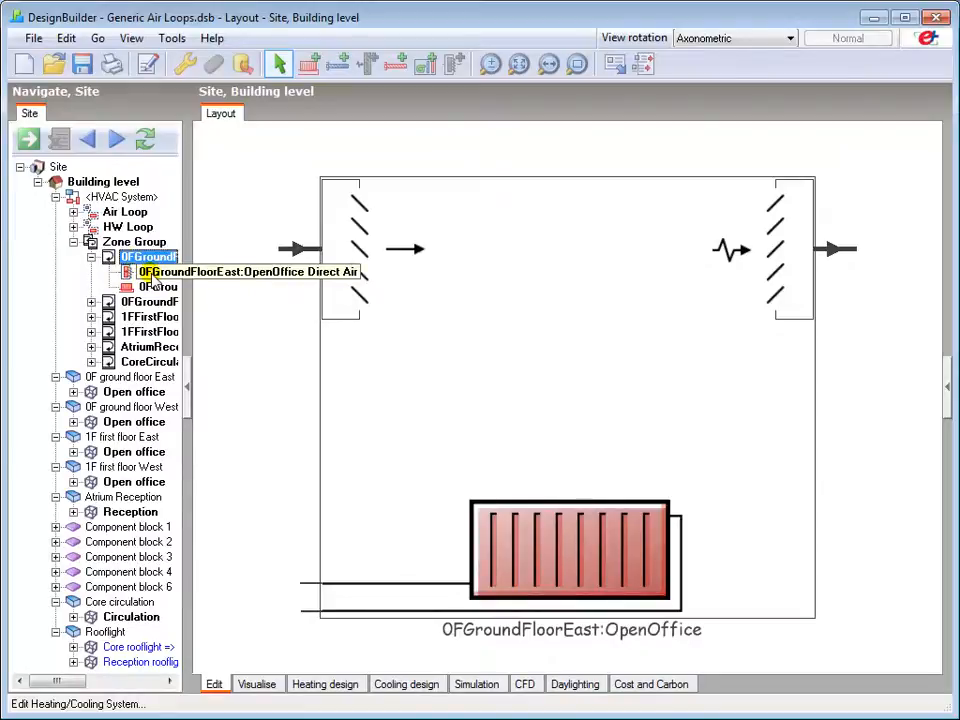
{"action": "left_click", "coordinate": [150, 279]}
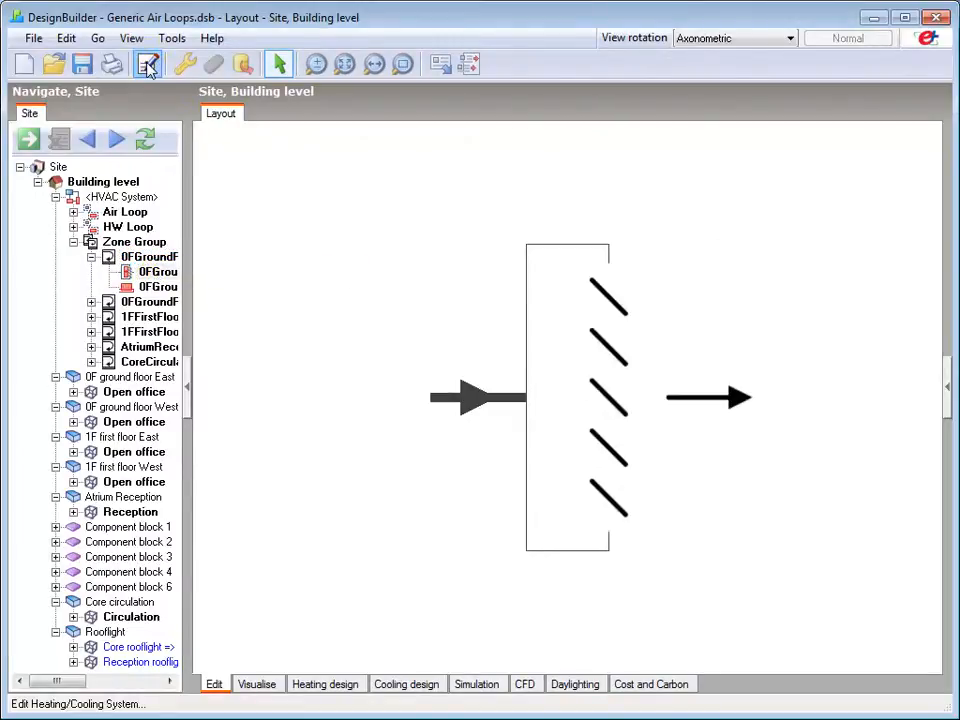
{"action": "left_click", "coordinate": [148, 66]}
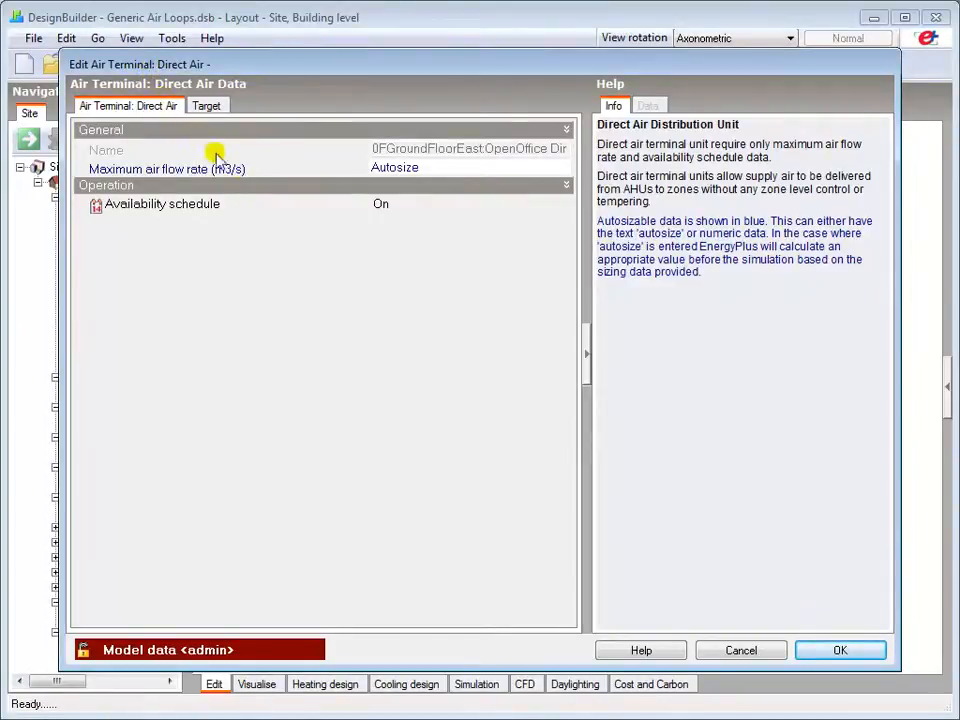
{"action": "left_click", "coordinate": [375, 168]}
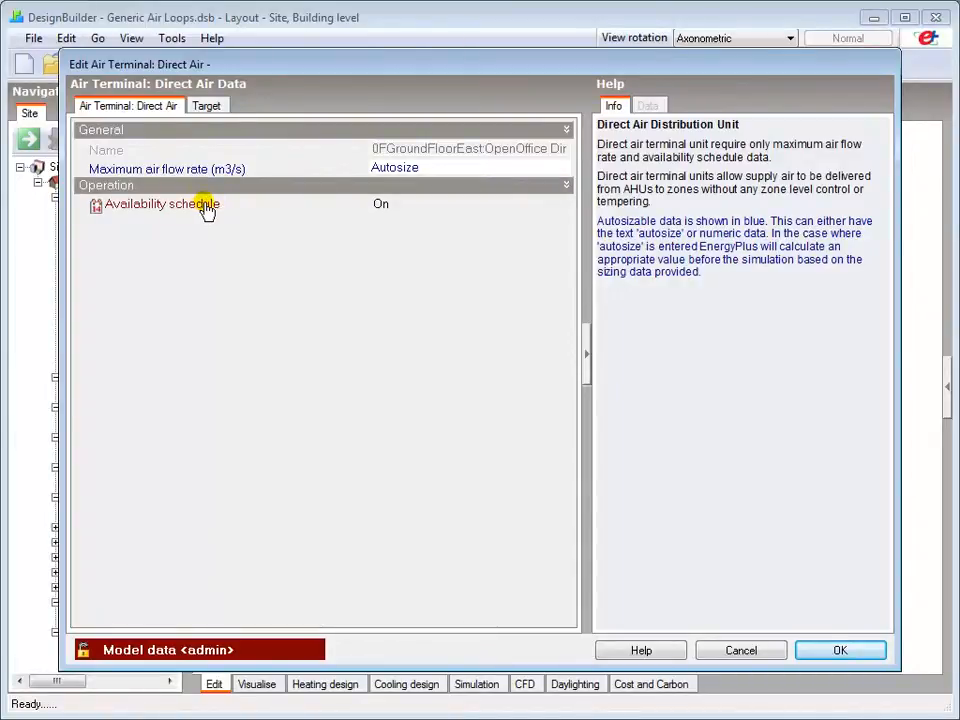
{"action": "left_click", "coordinate": [838, 652]}
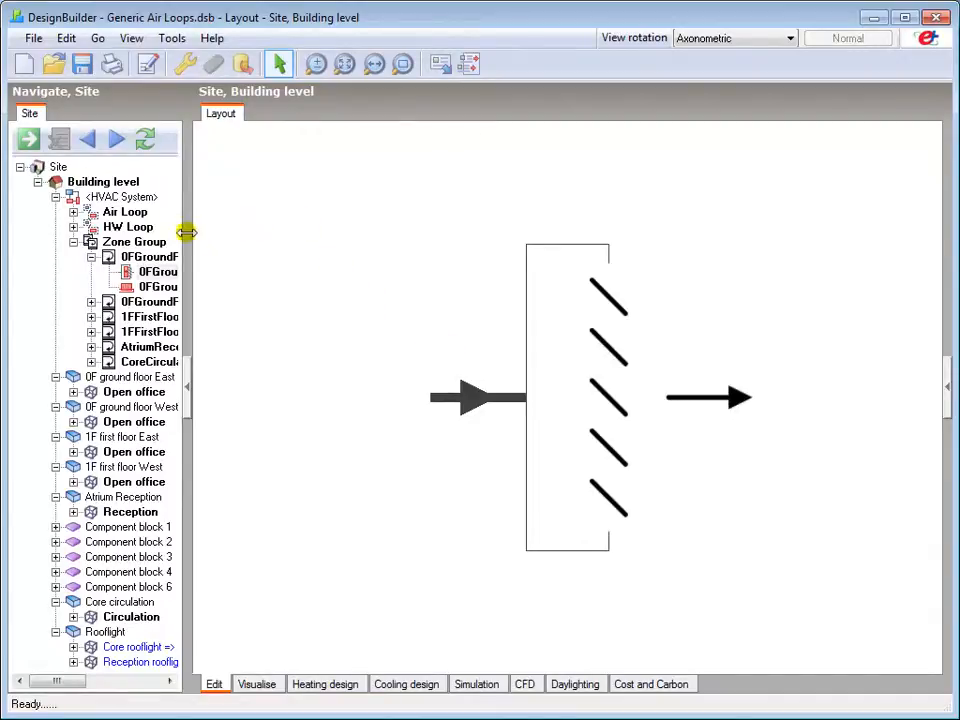
Step: On the Air Loop demand side, connect the Air Loop Zone Splitter to the Direct Air terminal inlet of the 0FGroundFloorEast:OpenOffice zone
{"action": "left_click", "coordinate": [73, 212]}
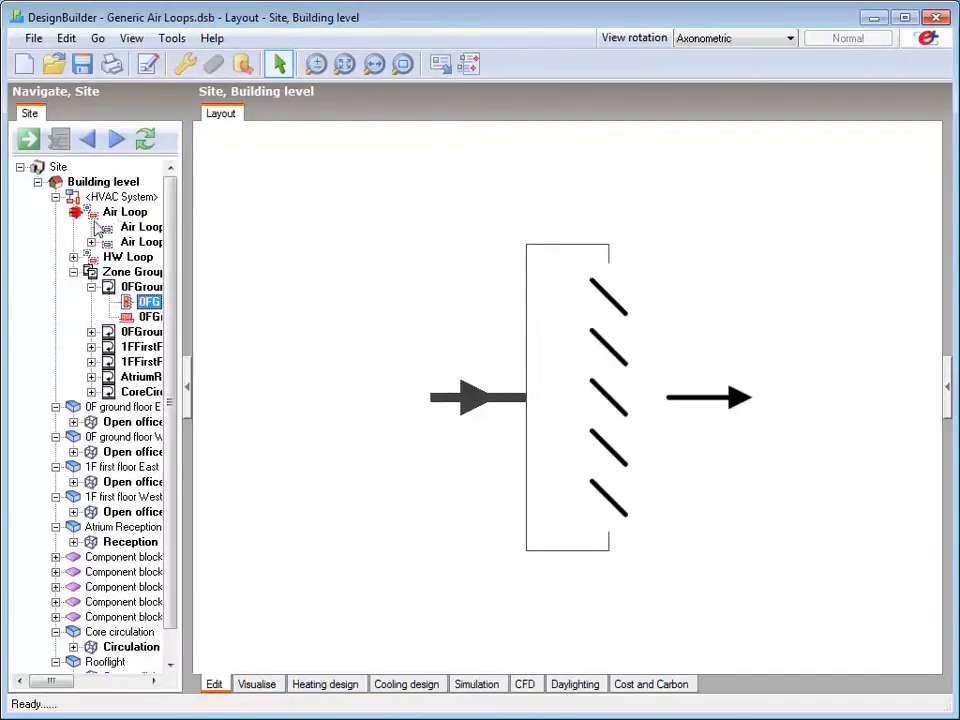
{"action": "left_click", "coordinate": [149, 230]}
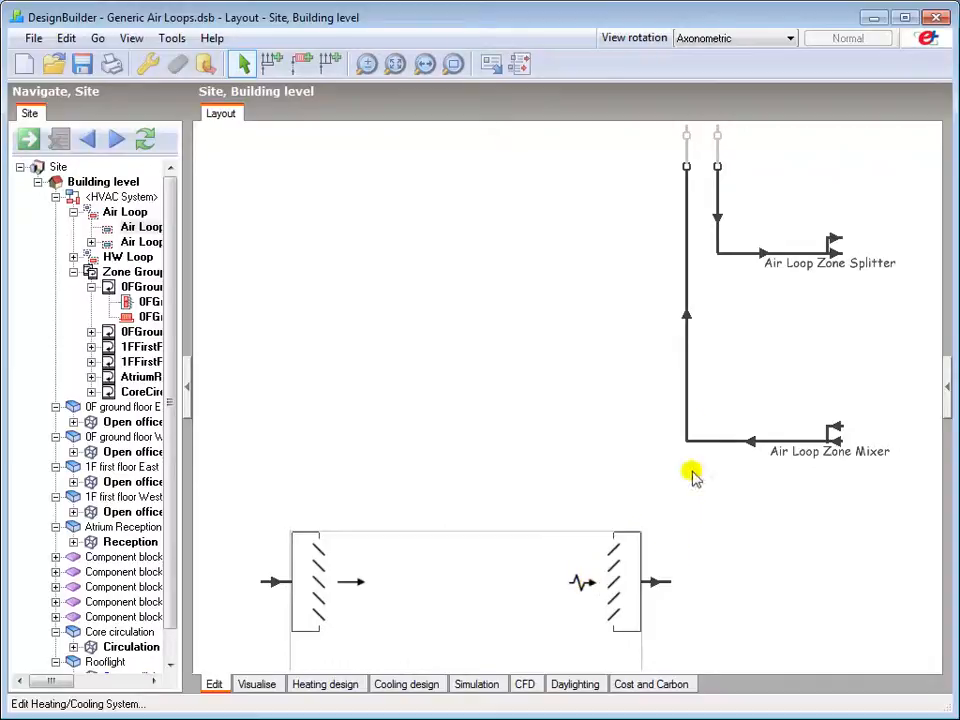
{"action": "left_click", "coordinate": [301, 63]}
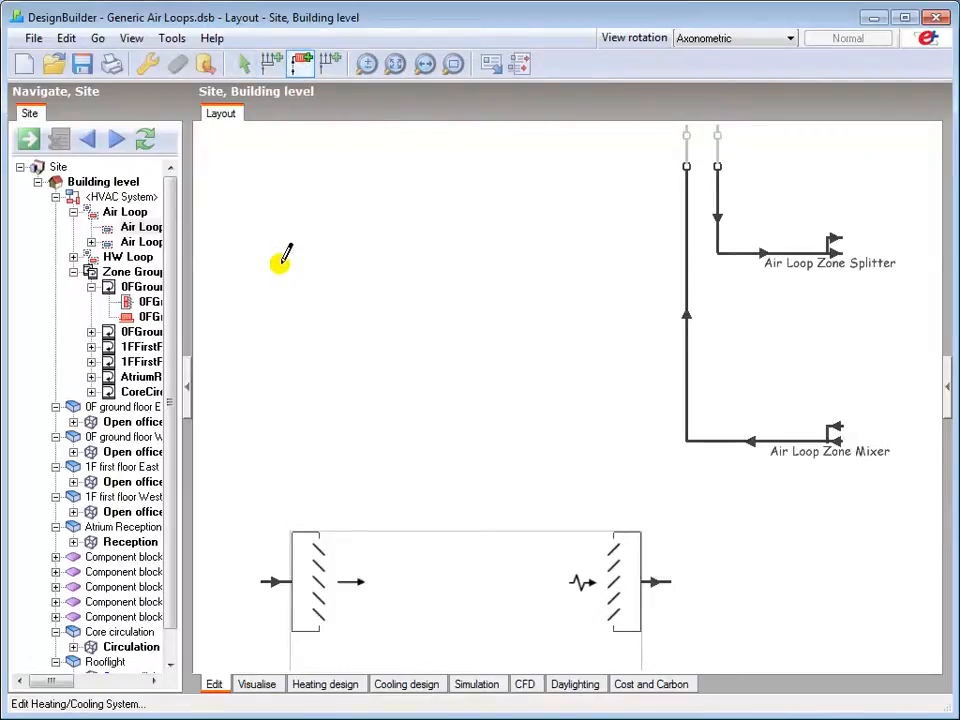
{"action": "left_click", "coordinate": [260, 577]}
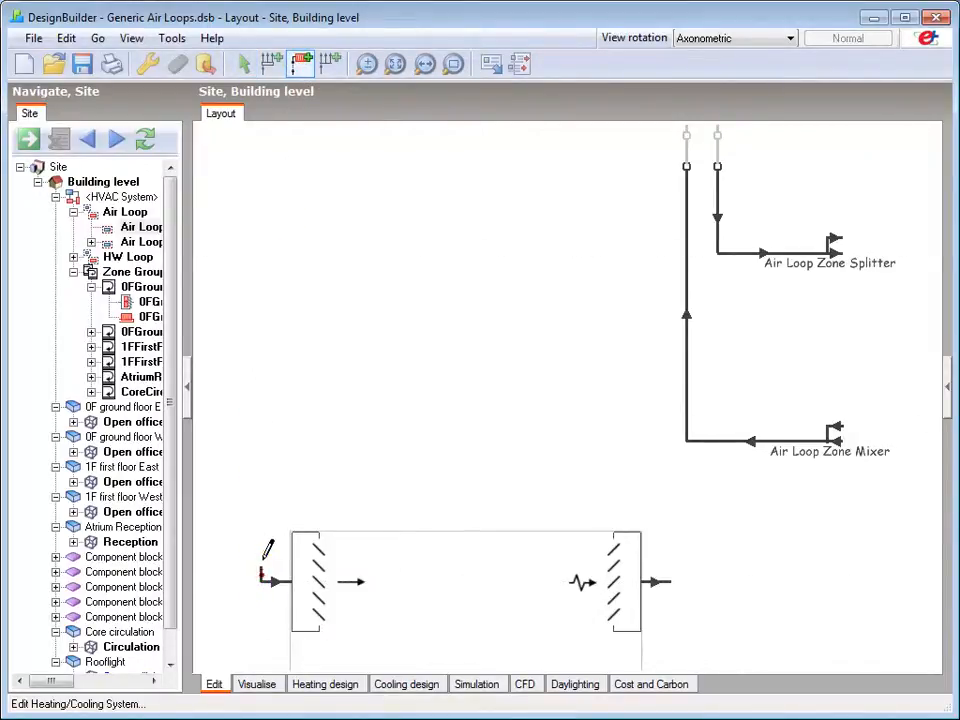
{"action": "left_click", "coordinate": [262, 500]}
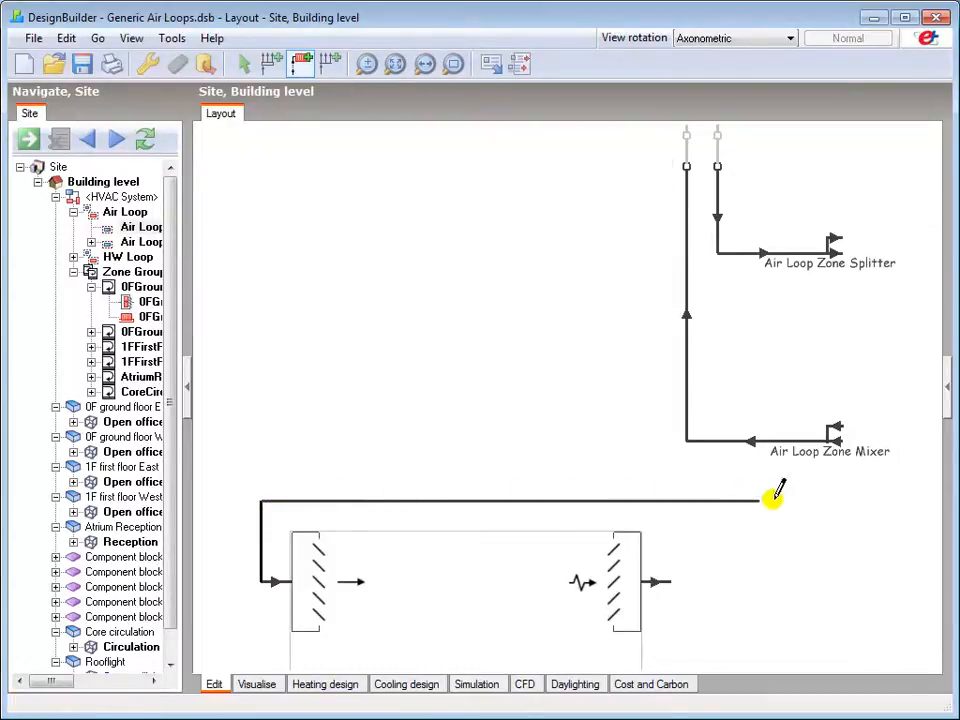
{"action": "left_click", "coordinate": [918, 500]}
{"action": "left_click", "coordinate": [917, 252]}
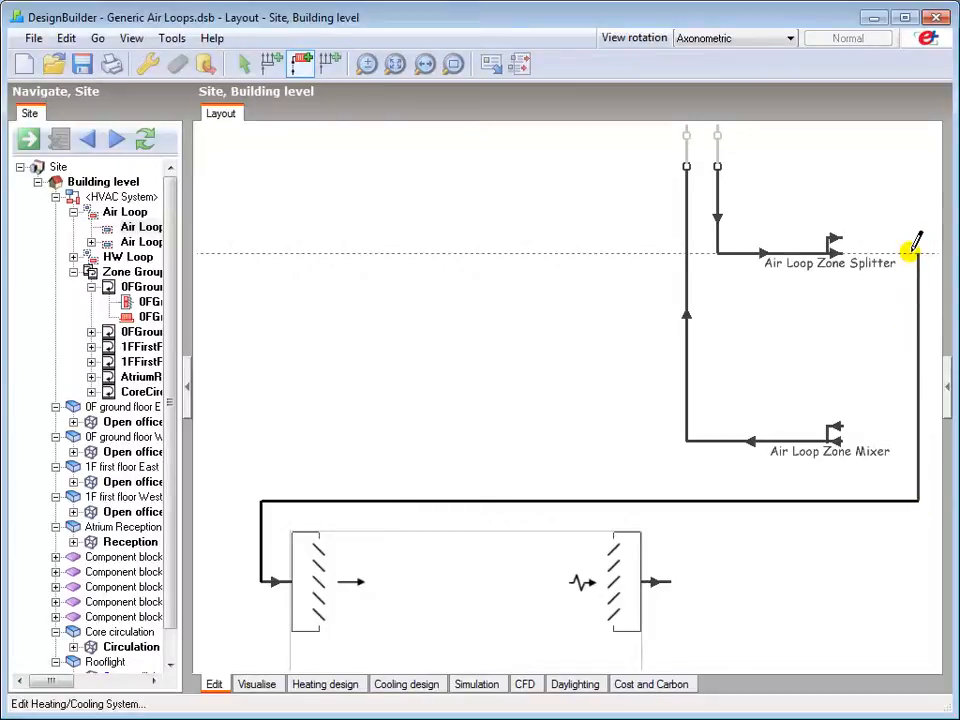
{"action": "left_click", "coordinate": [845, 251]}
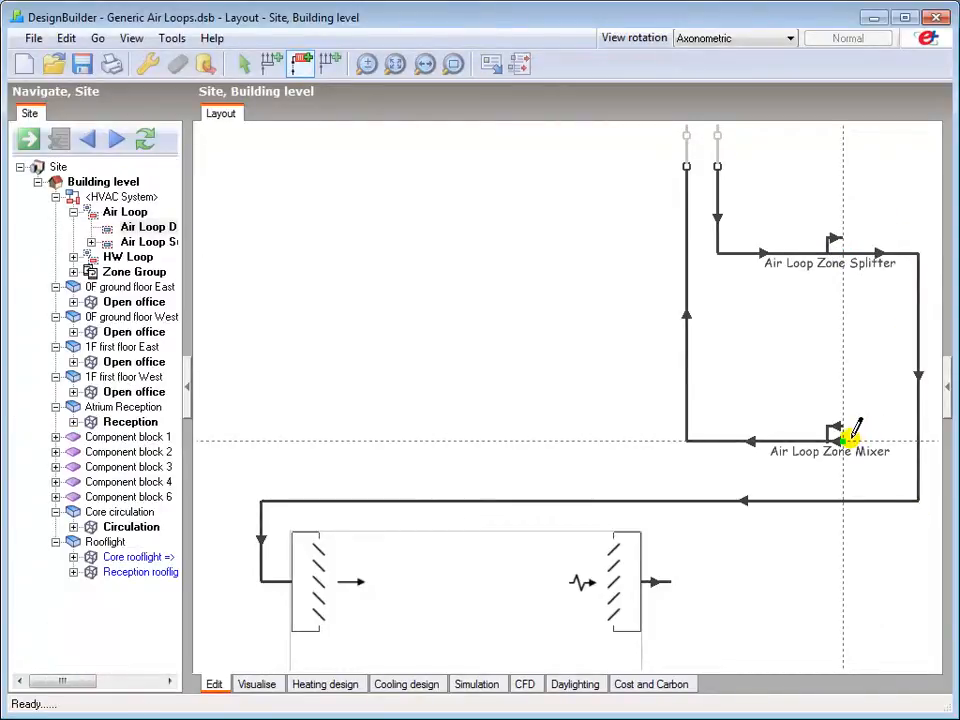
Step: Connect the Air Loop Zone Mixer to the zone's air extract outlet and return to the <HVAC System> level
{"action": "left_click", "coordinate": [845, 437]}
{"action": "left_click", "coordinate": [849, 581]}
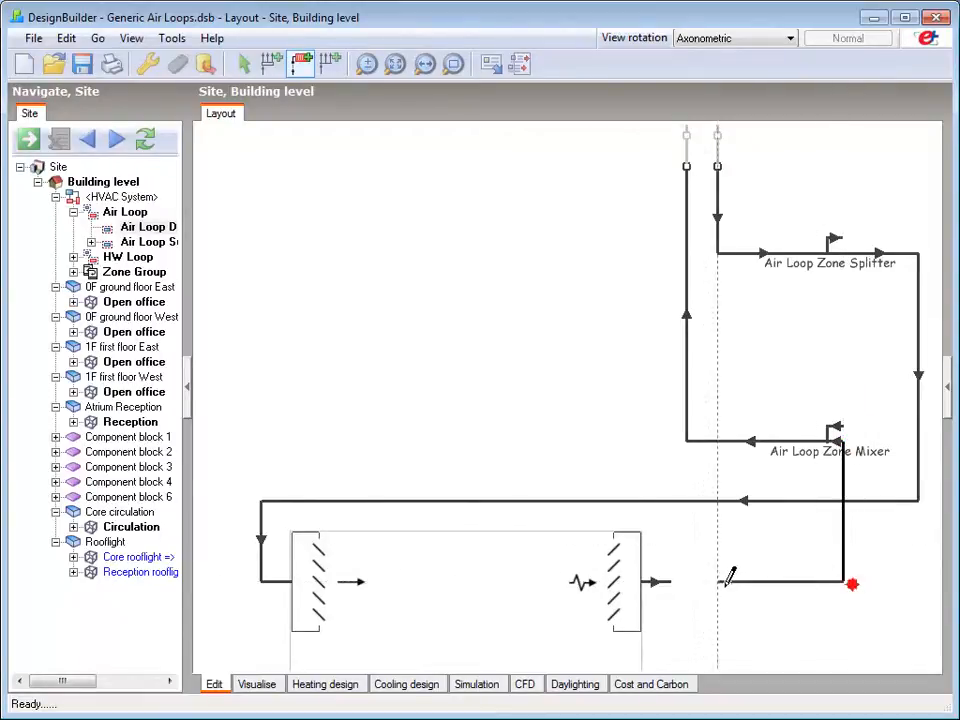
{"action": "left_click", "coordinate": [671, 580]}
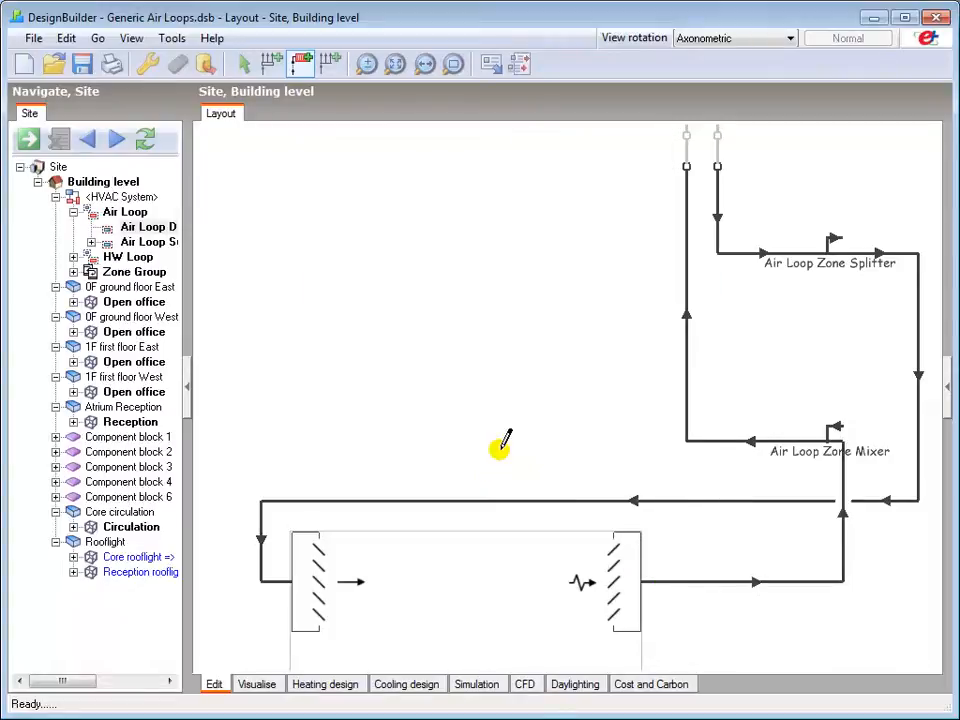
{"action": "left_click", "coordinate": [122, 197]}
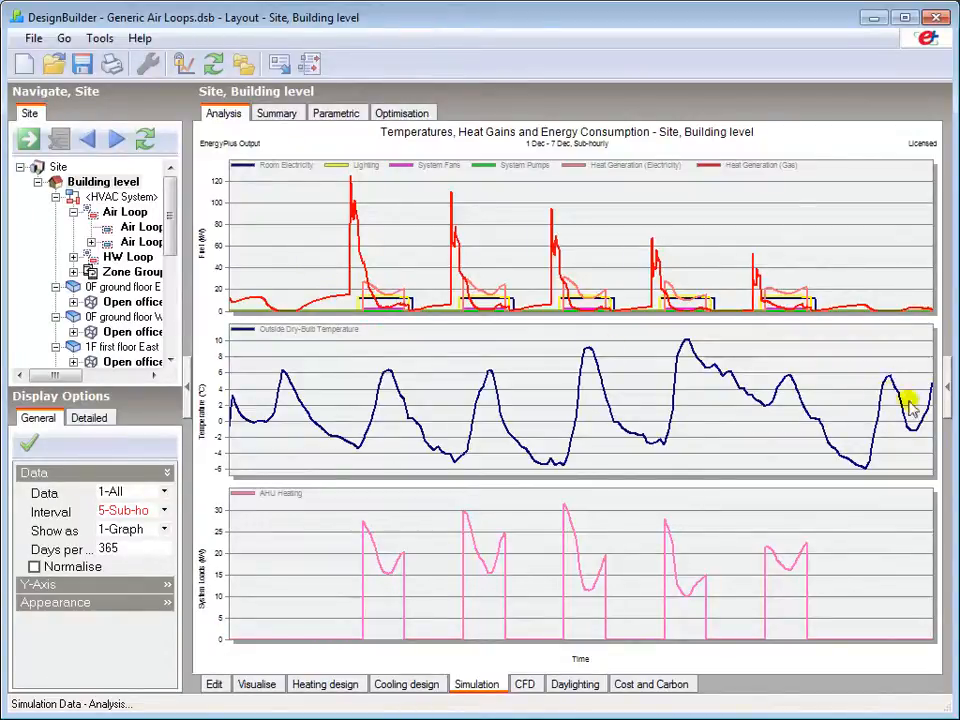
Step: Clear the building-level simulation graphs and display only the fuel breakdown
{"action": "left_click", "coordinate": [946, 387]}
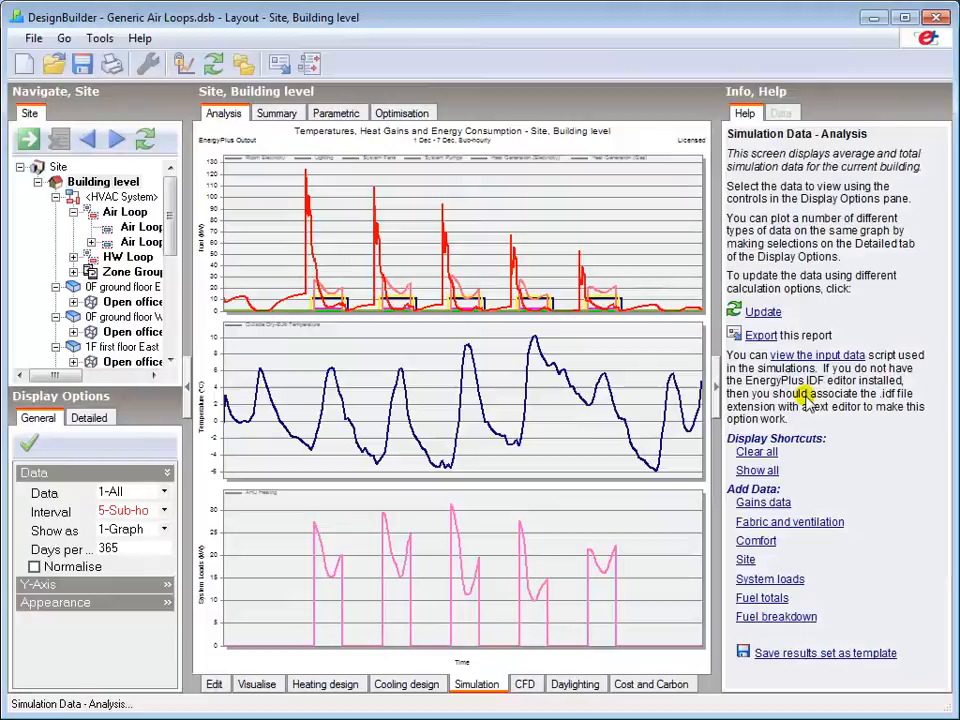
{"action": "left_click", "coordinate": [756, 452]}
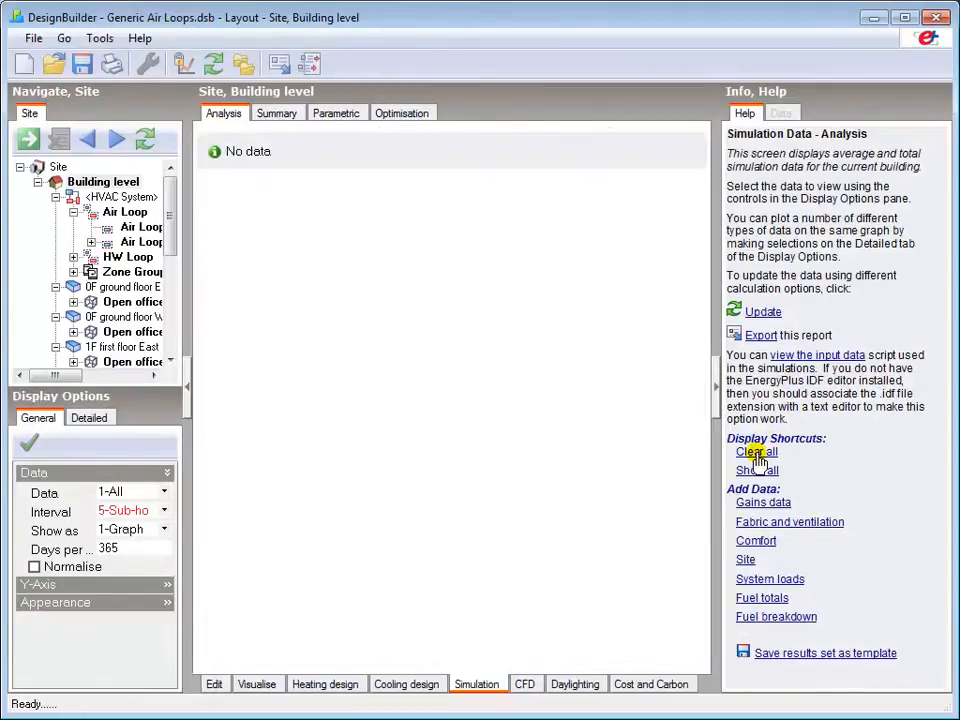
{"action": "left_click", "coordinate": [790, 616]}
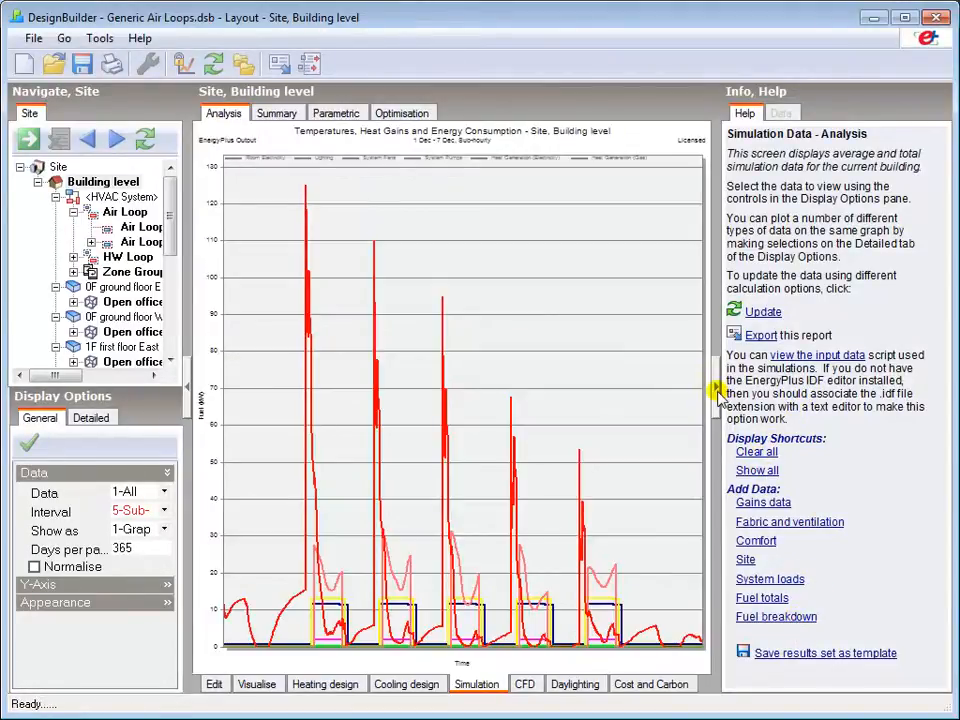
{"action": "left_click", "coordinate": [717, 389]}
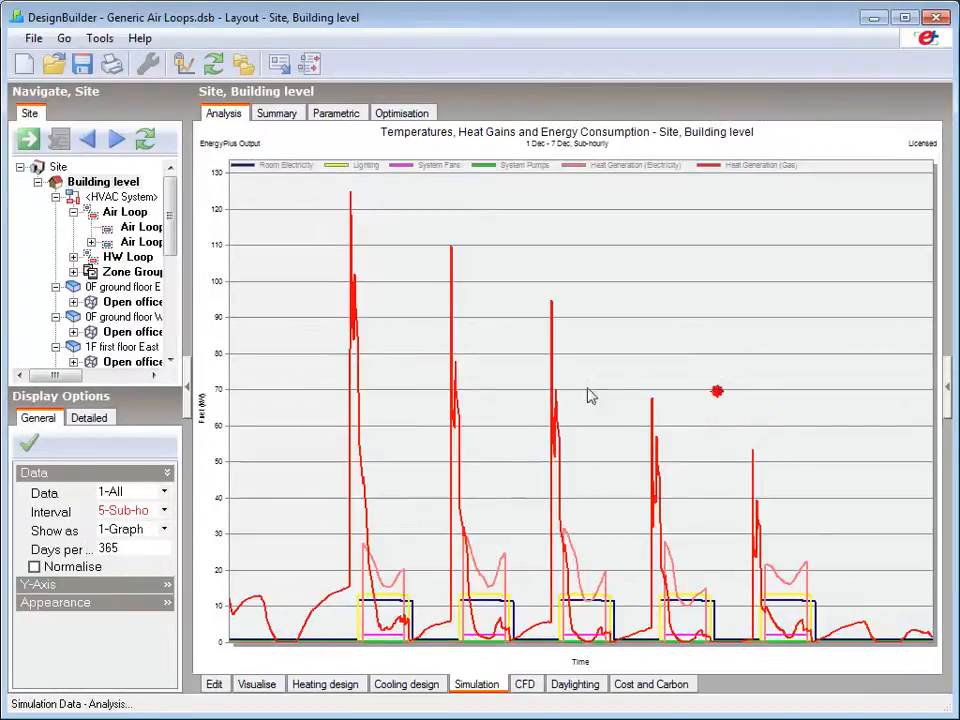
Step: Remove Heat Generation (Gas) from the building's fuel breakdown graph and examine the fan and electric heating consumption
{"action": "left_click", "coordinate": [100, 421]}
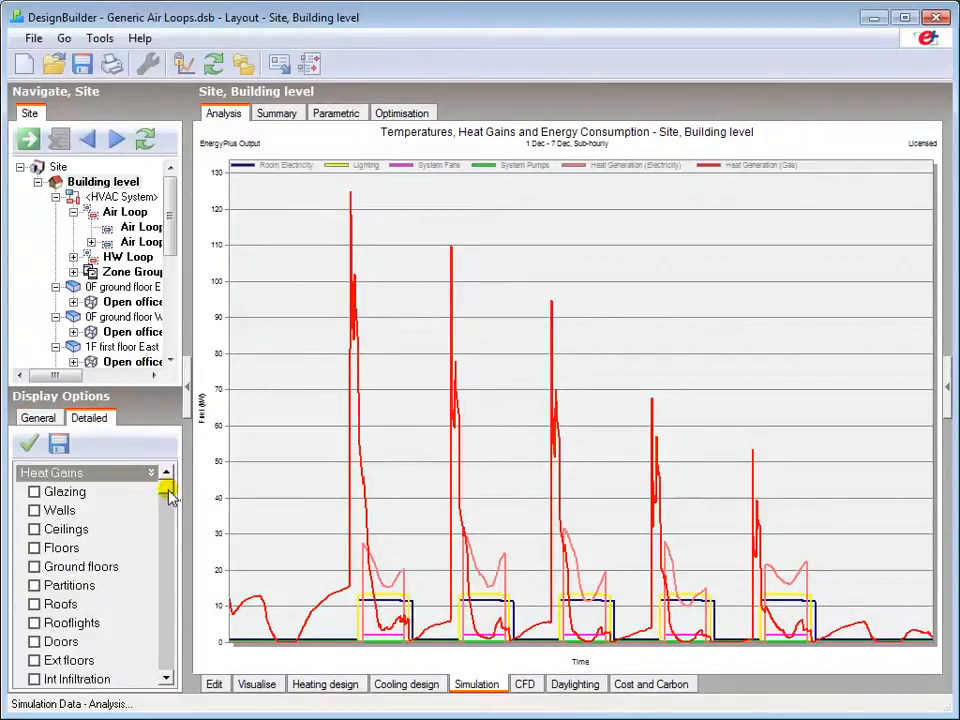
{"action": "left_click_drag", "start_coordinate": [168, 497], "coordinate": [167, 590]}
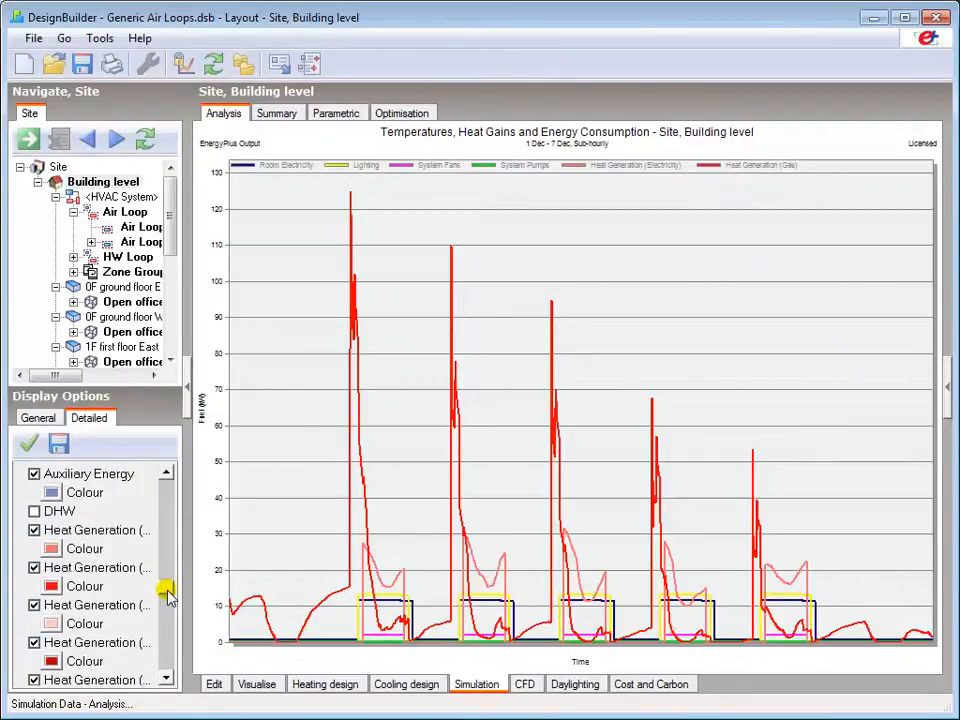
{"action": "left_click", "coordinate": [34, 567]}
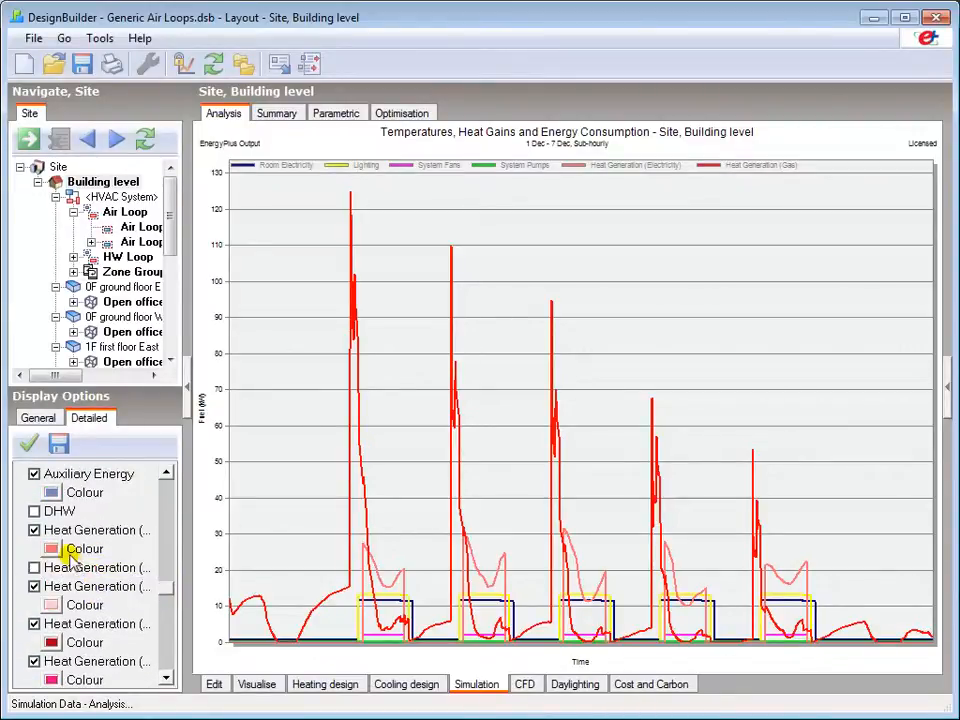
{"action": "left_click", "coordinate": [27, 444]}
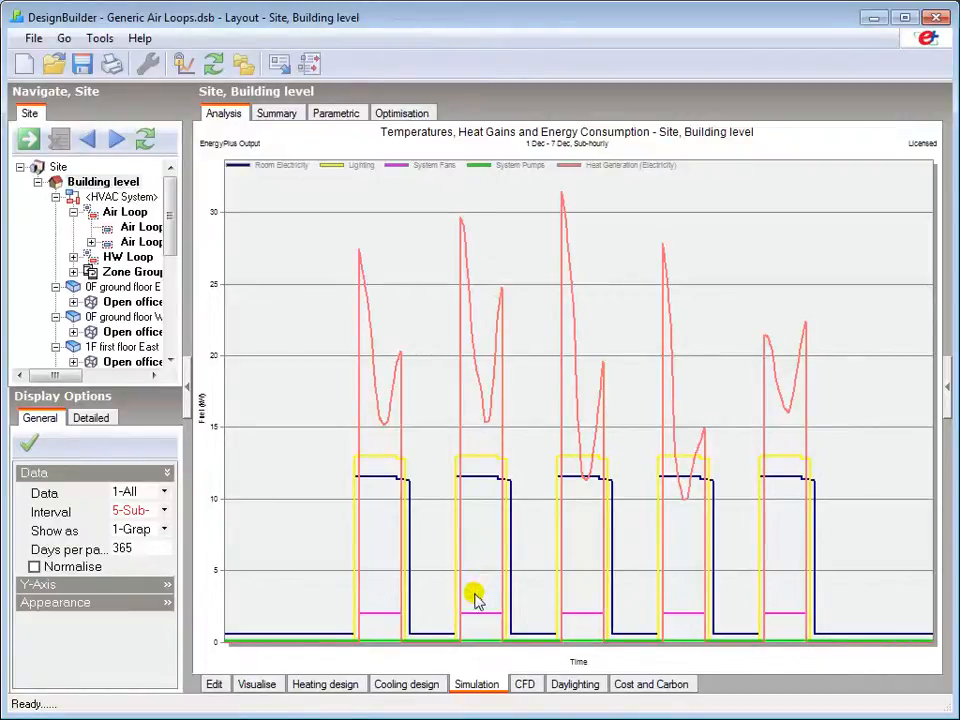
{"action": "mouse_move", "coordinate": [478, 619]}
{"action": "mouse_move", "coordinate": [399, 357]}
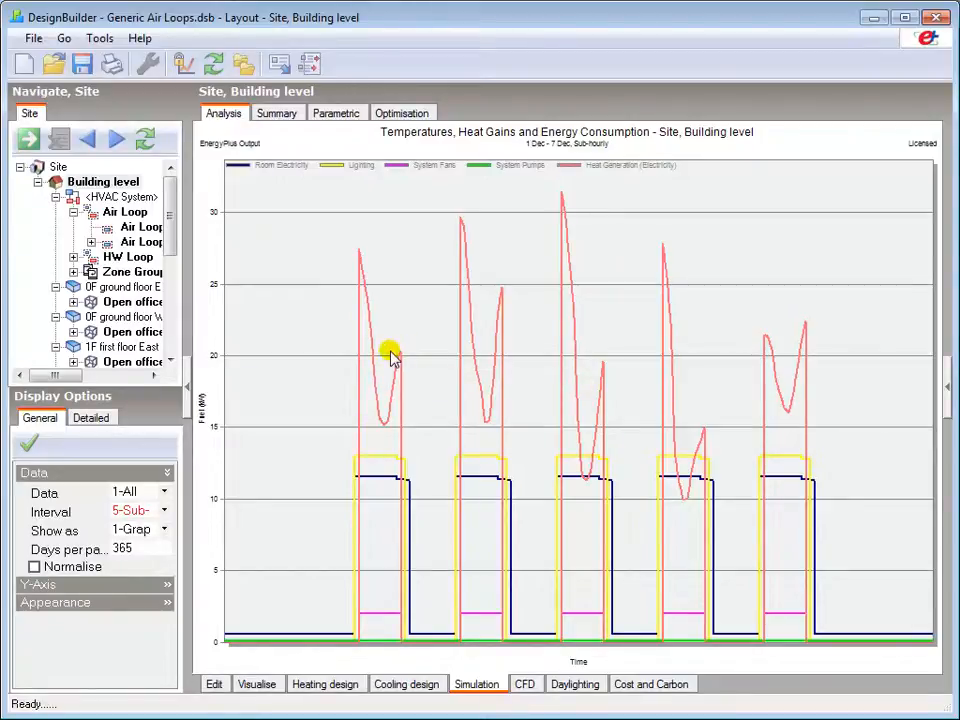
Step: Display the 0F ground floor West Open office simulation results, limited to gains data and fabric and ventilation, and examine them
{"action": "left_click", "coordinate": [124, 332]}
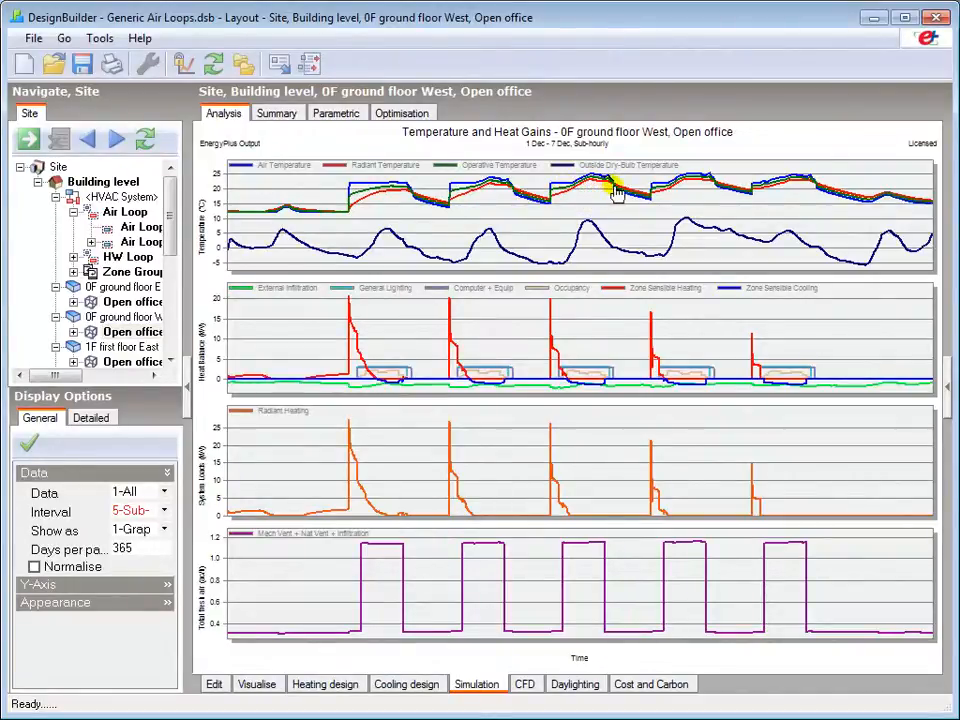
{"action": "mouse_move", "coordinate": [590, 180]}
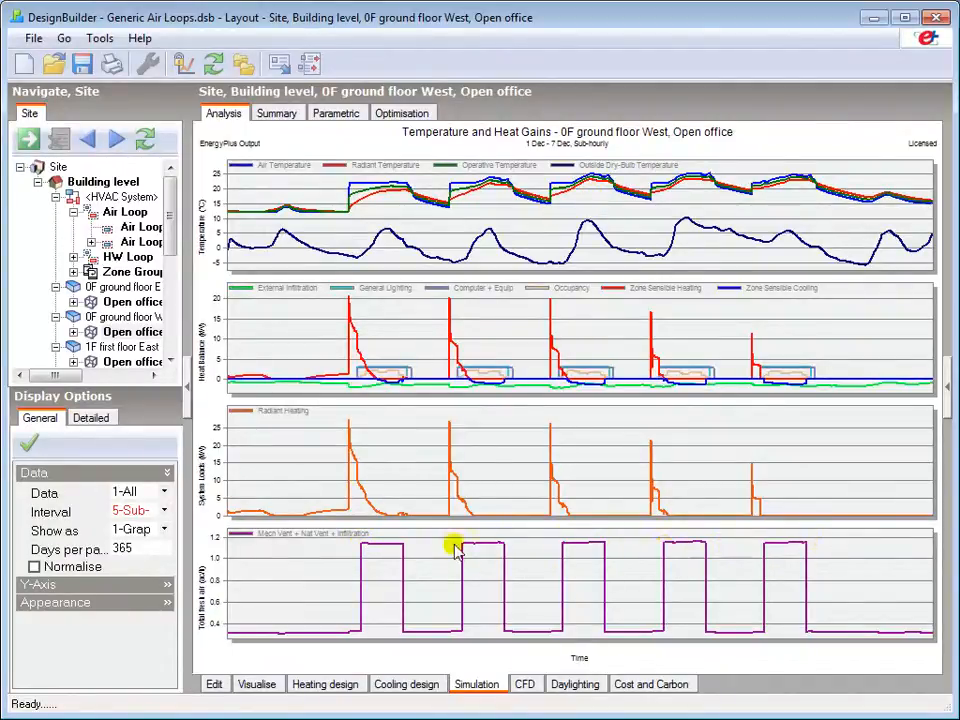
{"action": "left_click", "coordinate": [946, 390]}
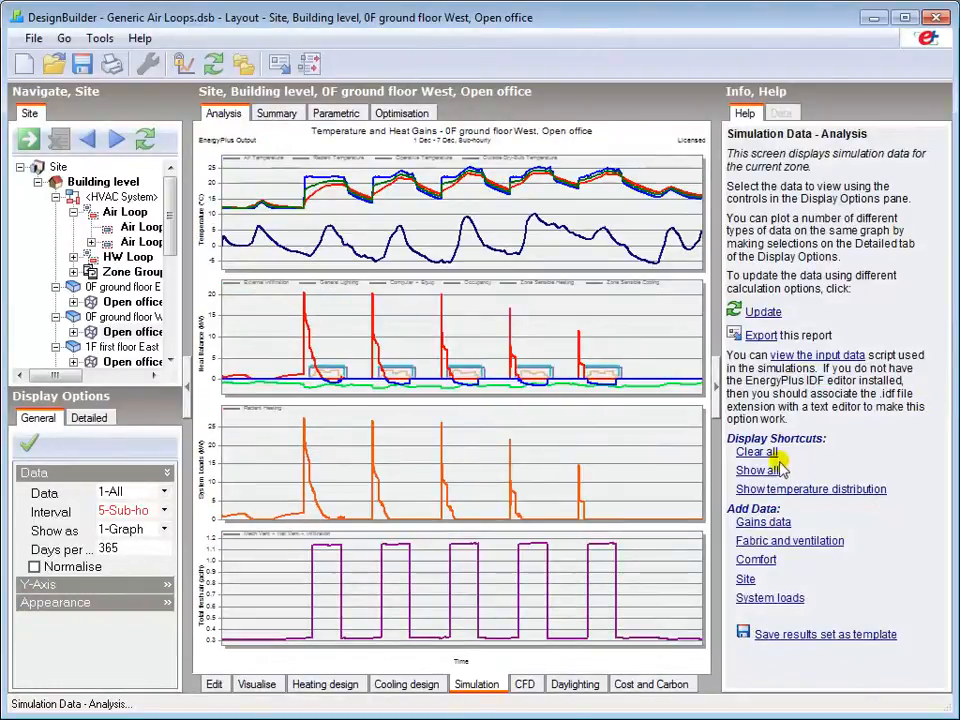
{"action": "left_click", "coordinate": [756, 452]}
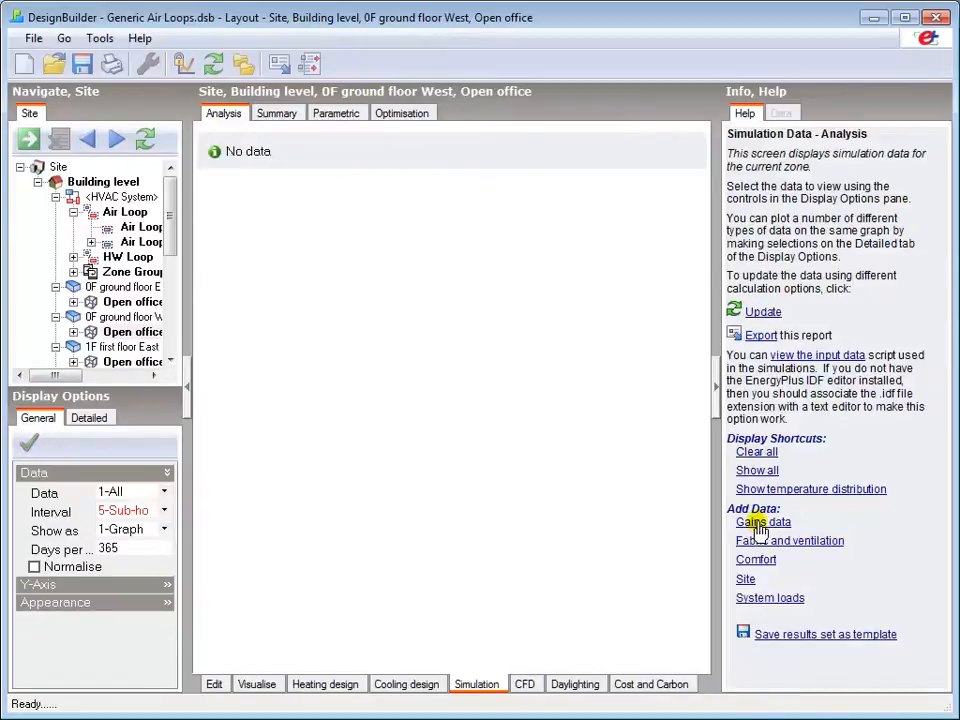
{"action": "left_click", "coordinate": [760, 526]}
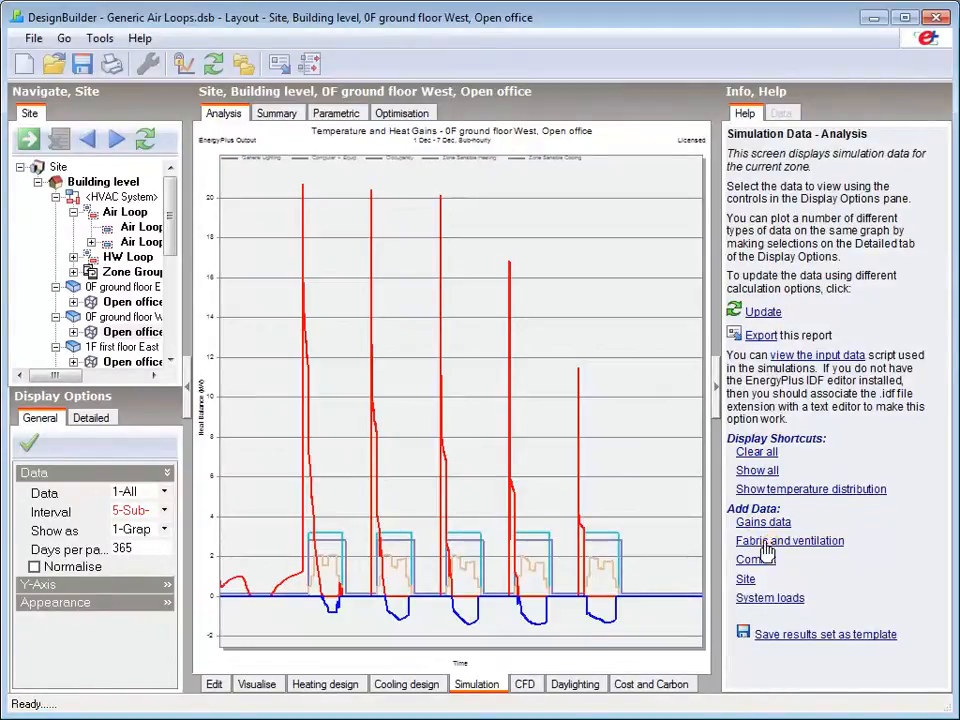
{"action": "left_click", "coordinate": [740, 539]}
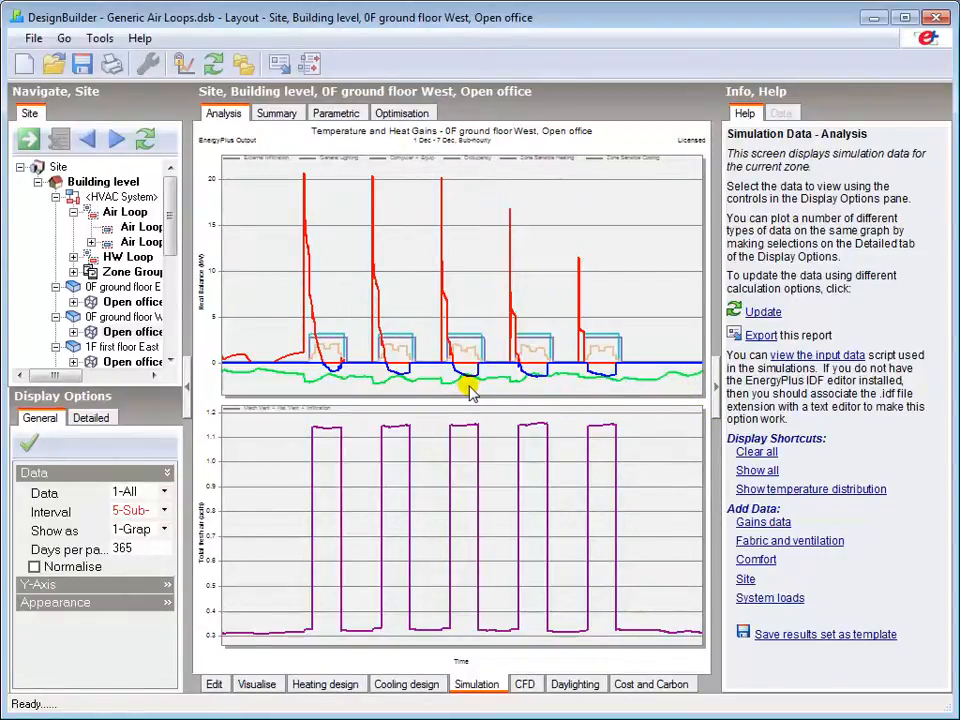
{"action": "mouse_move", "coordinate": [460, 385]}
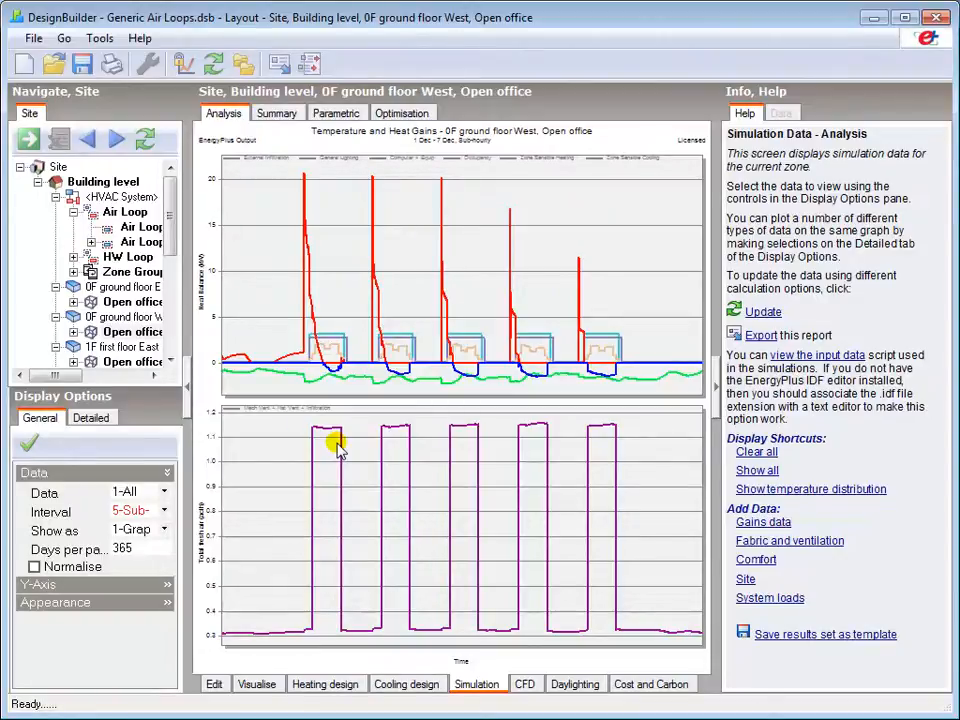
Step: Return to the building-level results, show only the fuel breakdown, and lock the graph's axes
{"action": "left_click", "coordinate": [125, 184]}
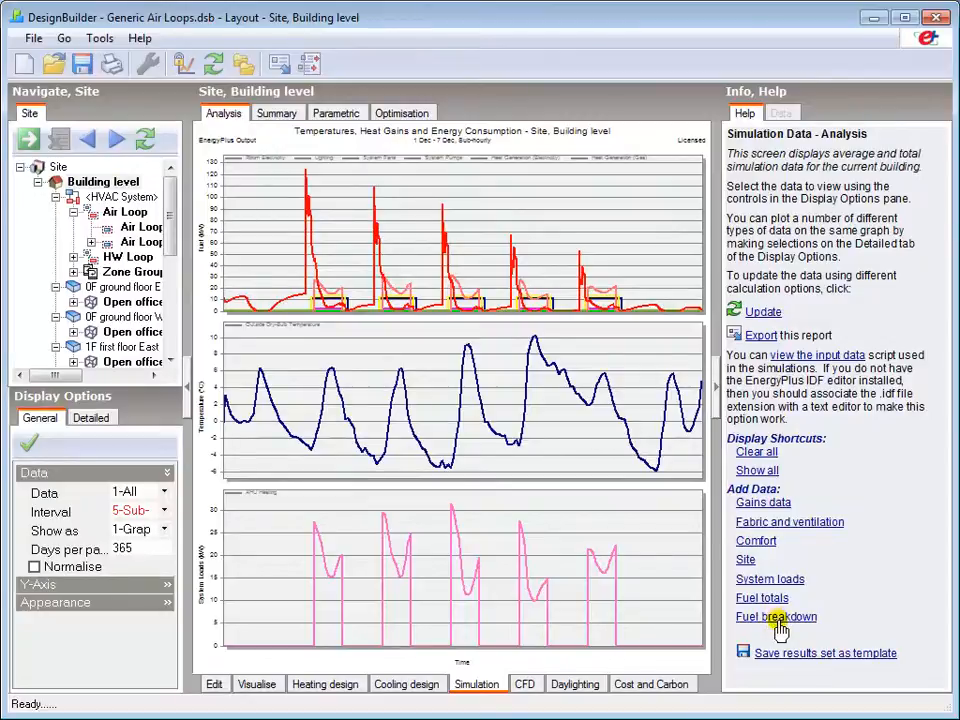
{"action": "left_click", "coordinate": [757, 453]}
{"action": "left_click", "coordinate": [777, 620]}
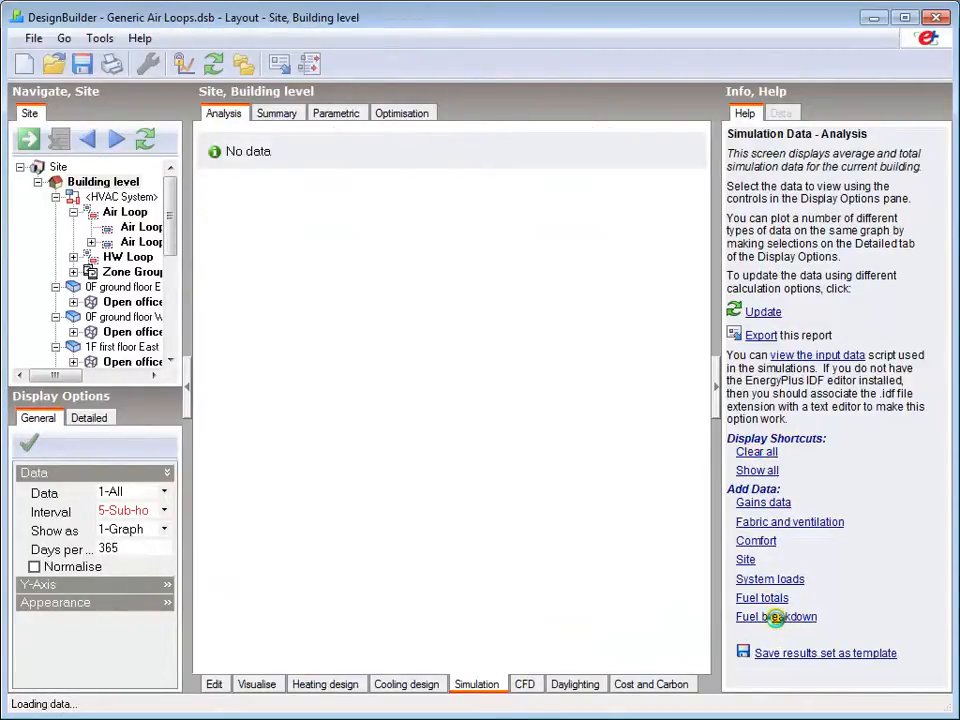
{"action": "left_click", "coordinate": [182, 63]}
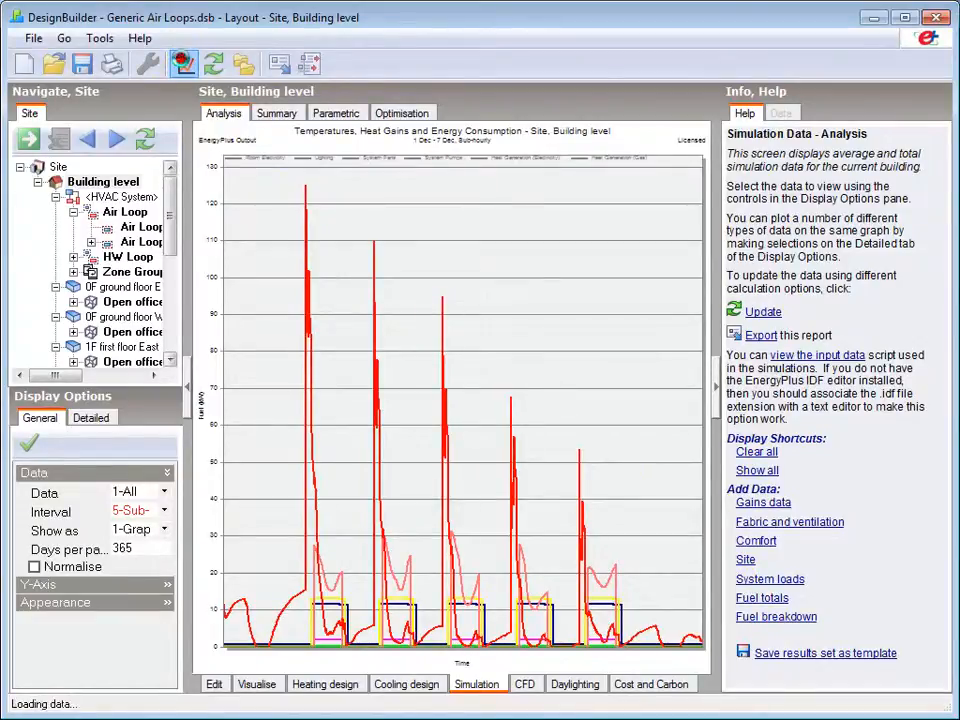
Step: Export the building fuel breakdown graph with the report caption "Total loss ahu"
{"action": "left_click", "coordinate": [279, 64]}
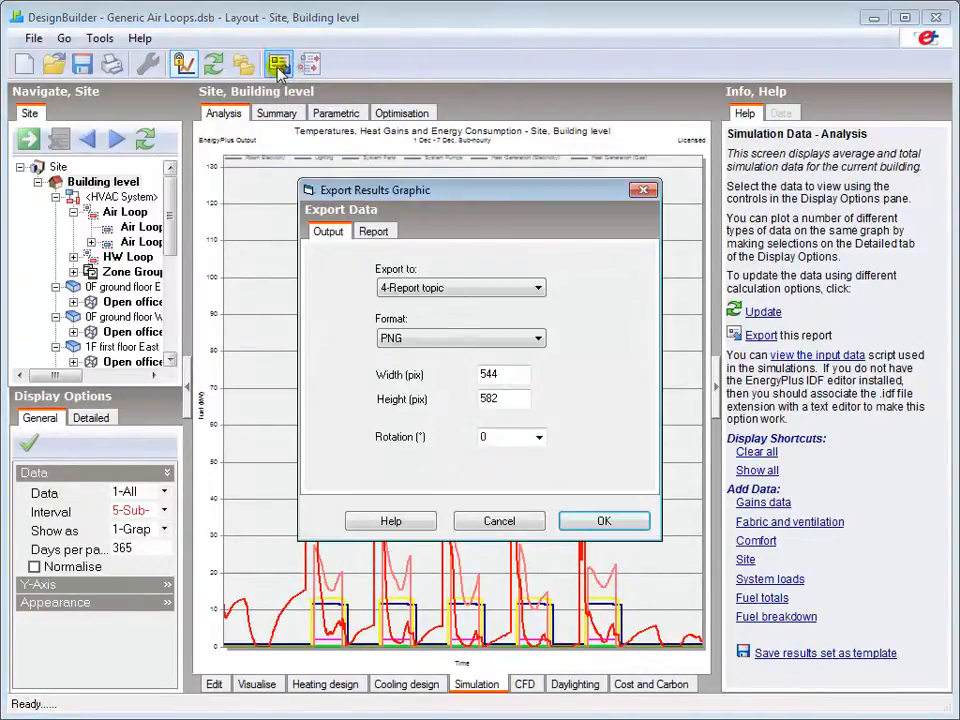
{"action": "left_click", "coordinate": [375, 233]}
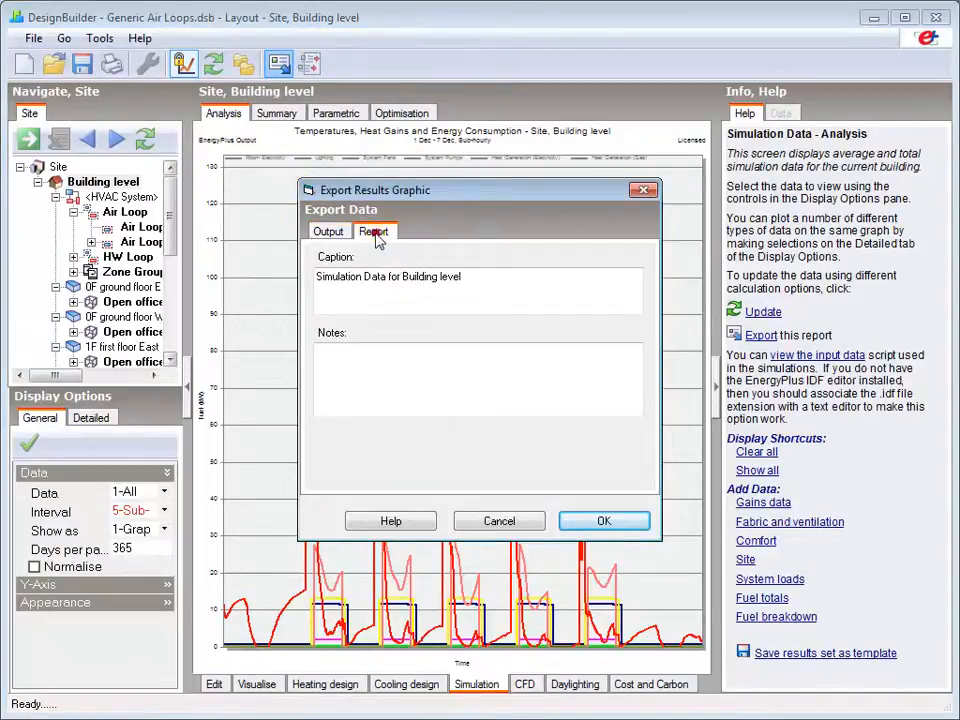
{"action": "left_click_drag", "start_coordinate": [484, 281], "coordinate": [290, 272]}
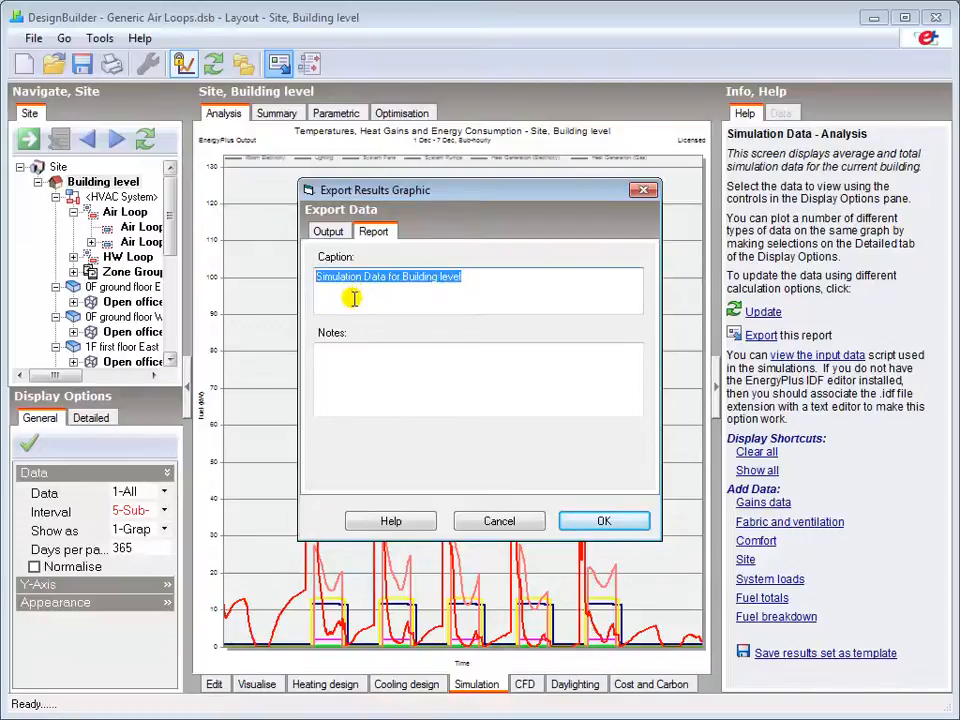
{"action": "type", "text": "Total loss ahu"}
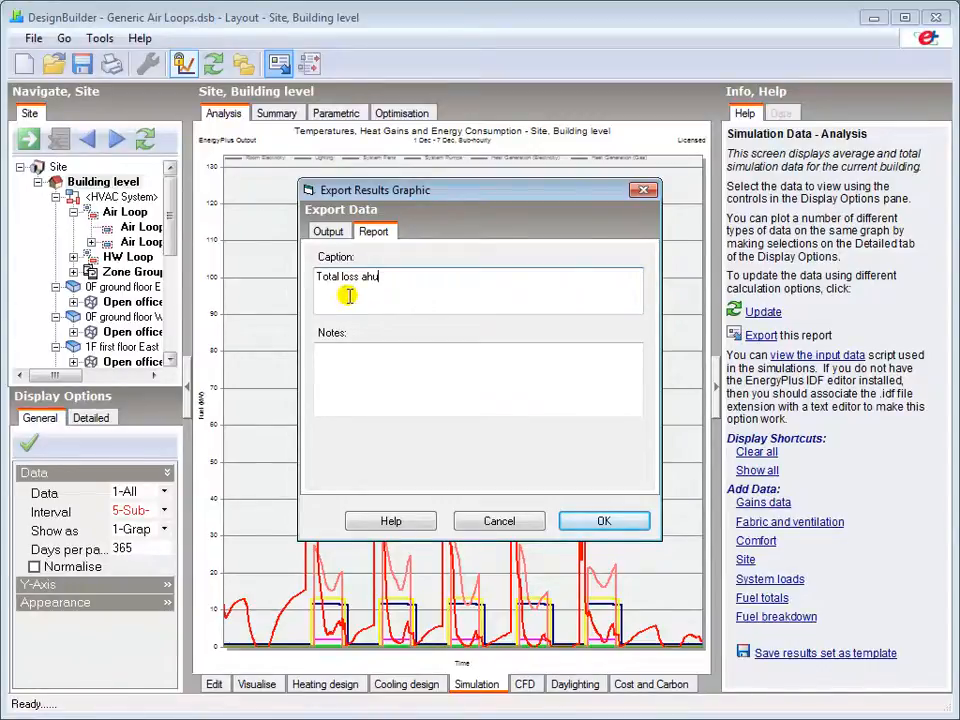
{"action": "left_click", "coordinate": [590, 522]}
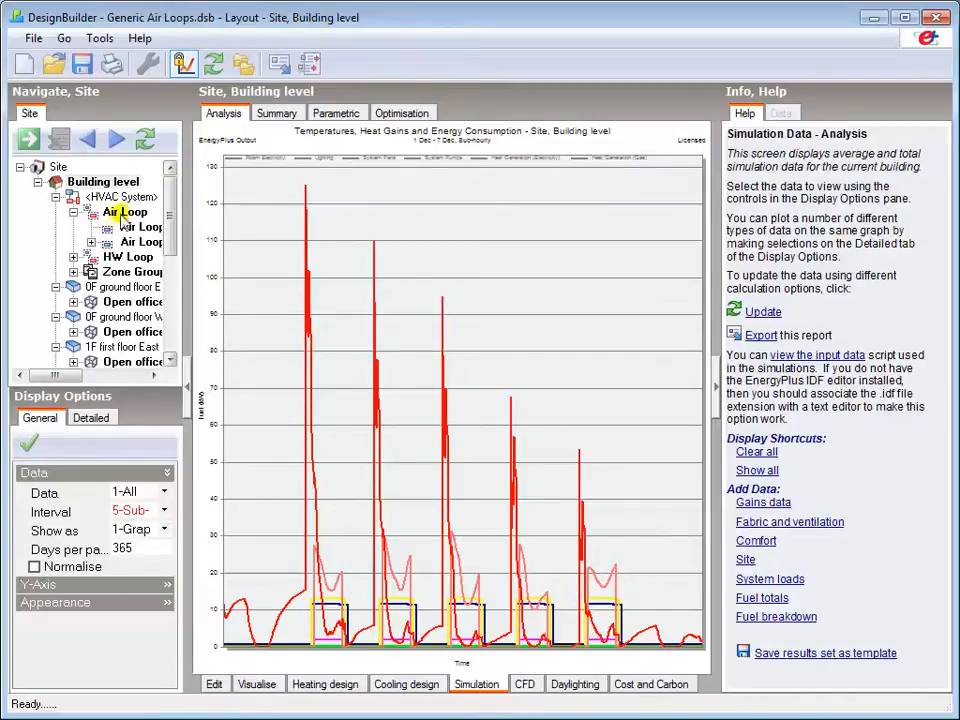
Step: Turn on heat recovery in the Air Loop AHU's outdoor air system, keeping the default plate heat exchanger settings
{"action": "left_click", "coordinate": [130, 243]}
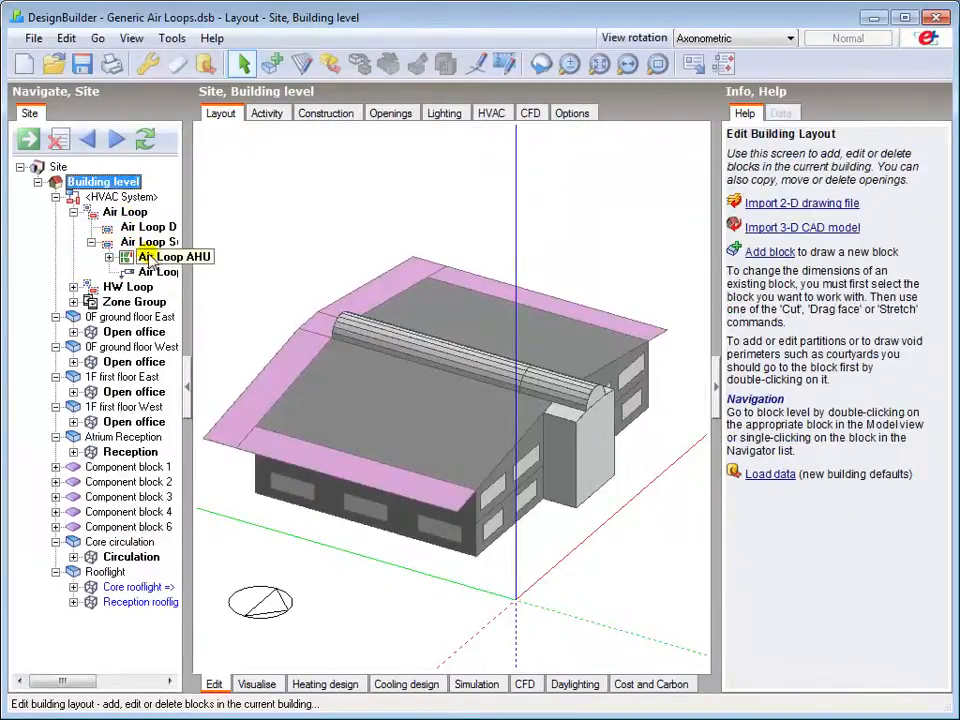
{"action": "left_click", "coordinate": [150, 257]}
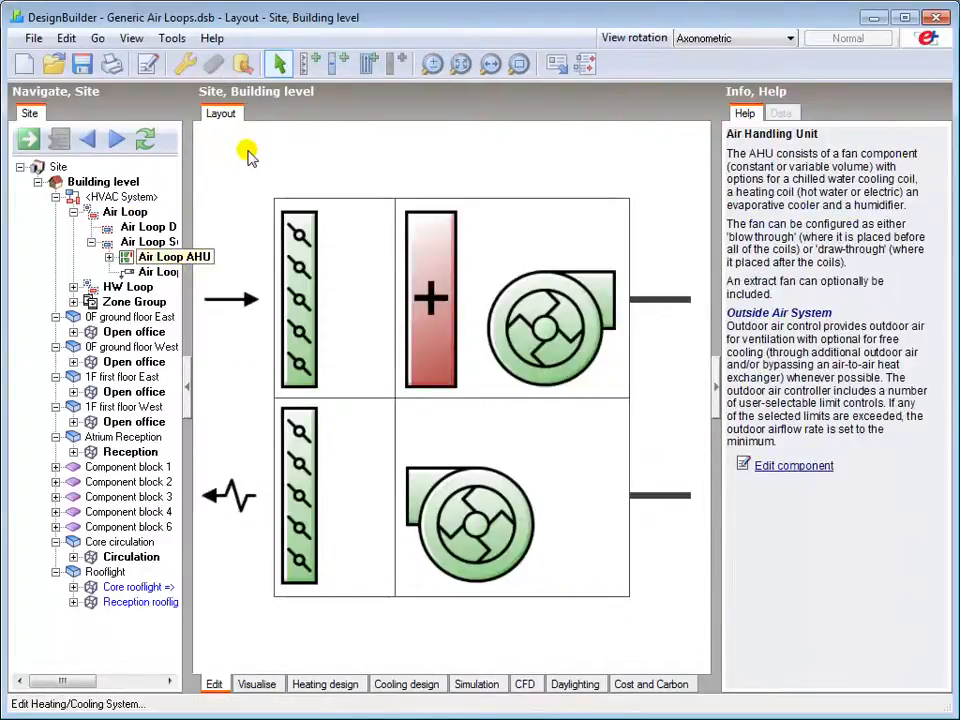
{"action": "left_click", "coordinate": [147, 63]}
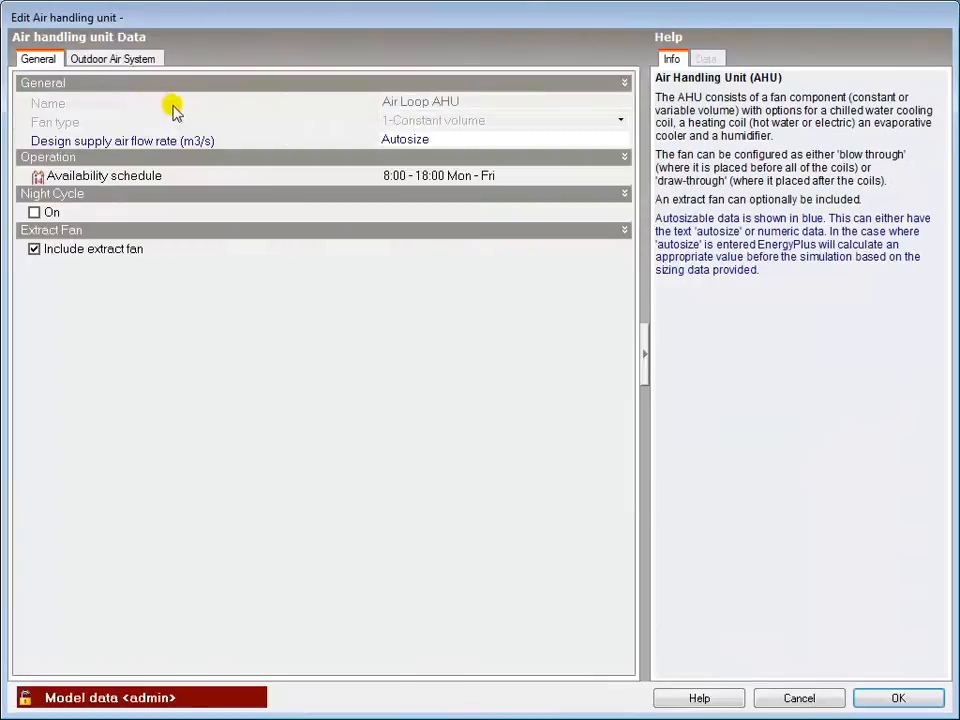
{"action": "left_click", "coordinate": [129, 58]}
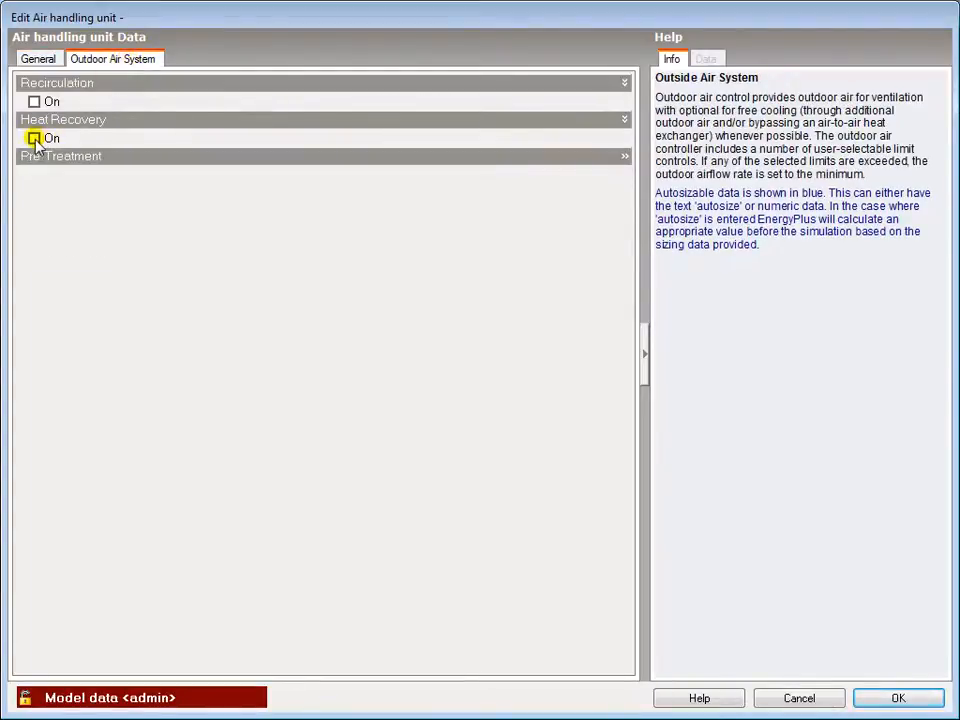
{"action": "left_click", "coordinate": [34, 138]}
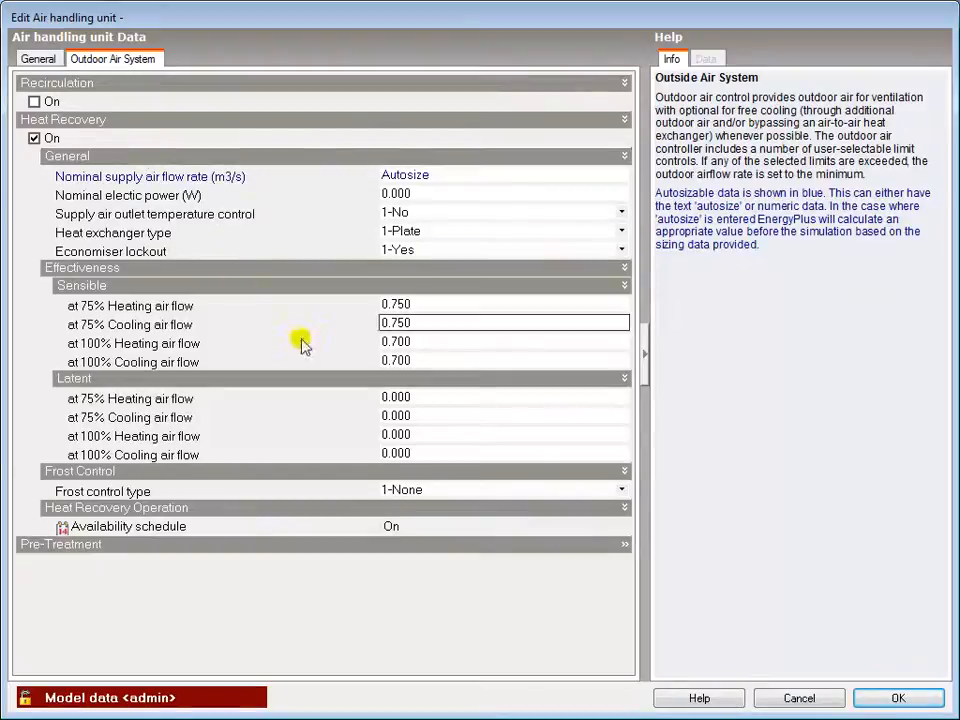
{"action": "left_click", "coordinate": [880, 692]}
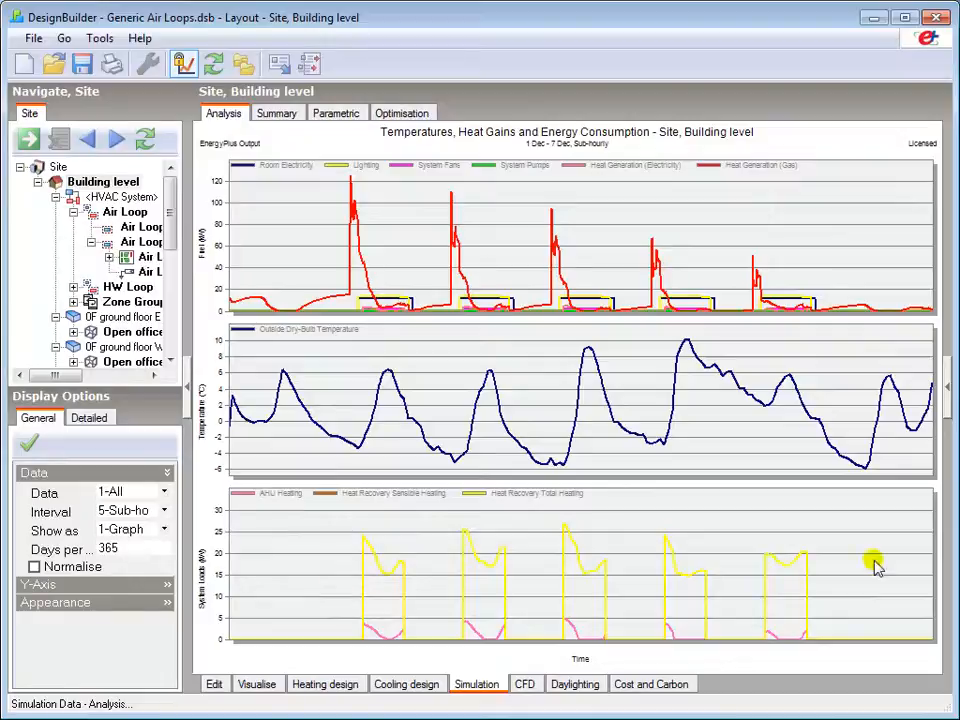
Step: Clear the displayed building-level simulation results and show only the fuel breakdown
{"action": "left_click", "coordinate": [948, 397]}
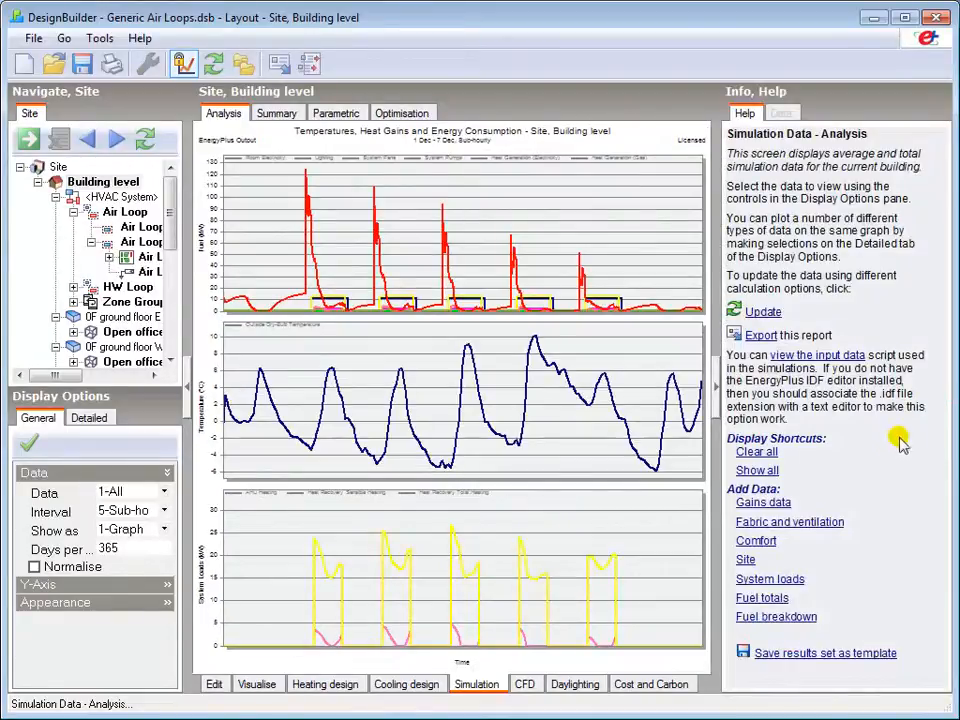
{"action": "left_click", "coordinate": [758, 452]}
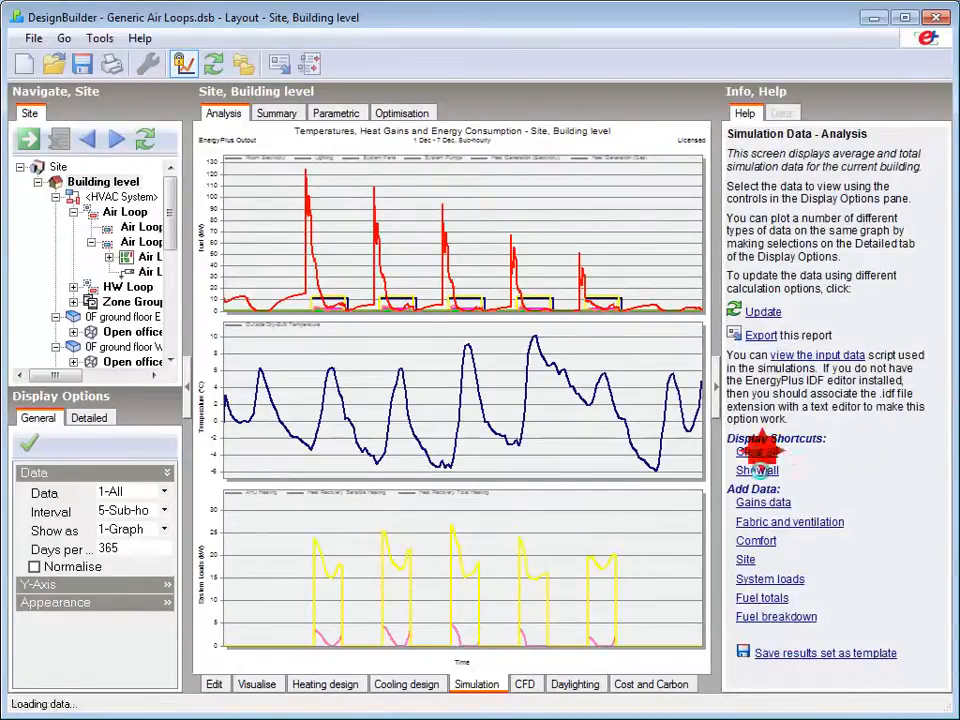
{"action": "left_click", "coordinate": [776, 617]}
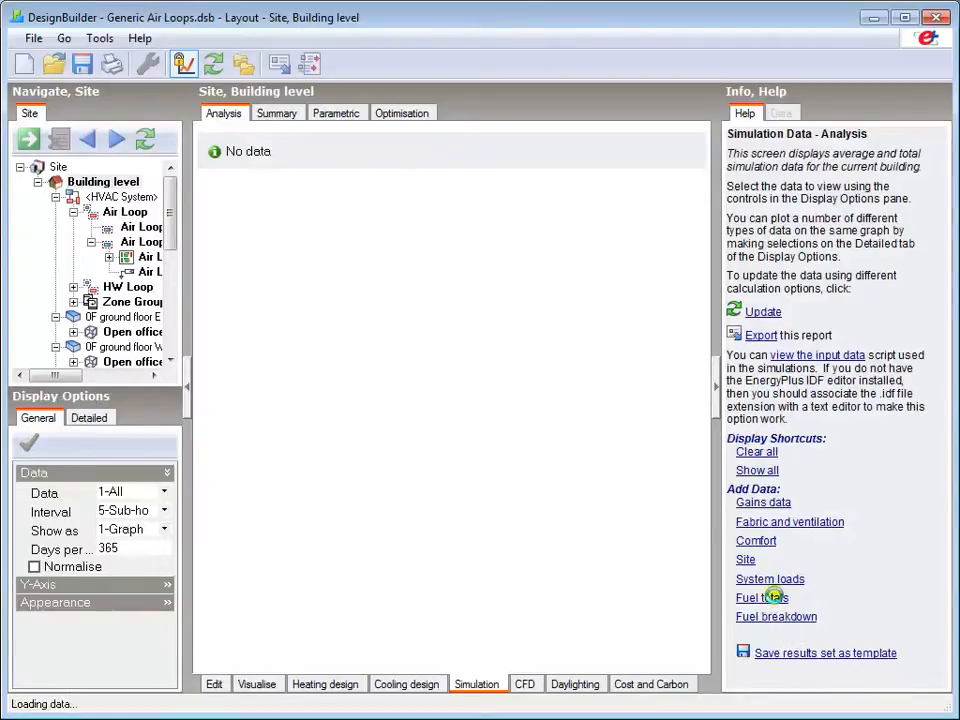
Step: Export the building fuel breakdown graph as a report topic with the caption "heat recovery"
{"action": "left_click", "coordinate": [279, 64]}
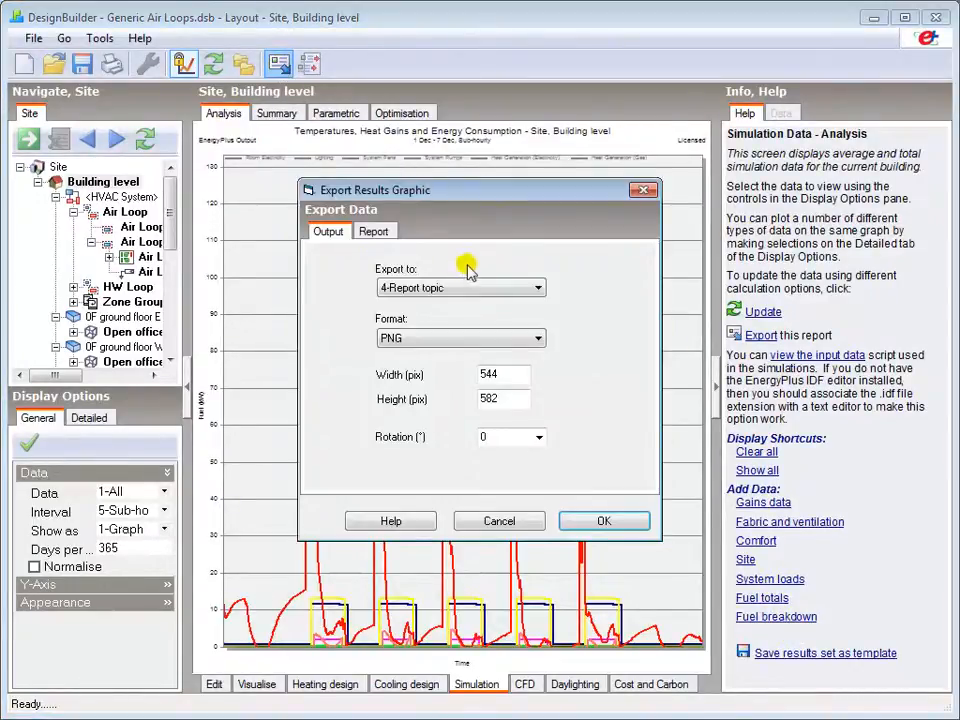
{"action": "left_click", "coordinate": [375, 229]}
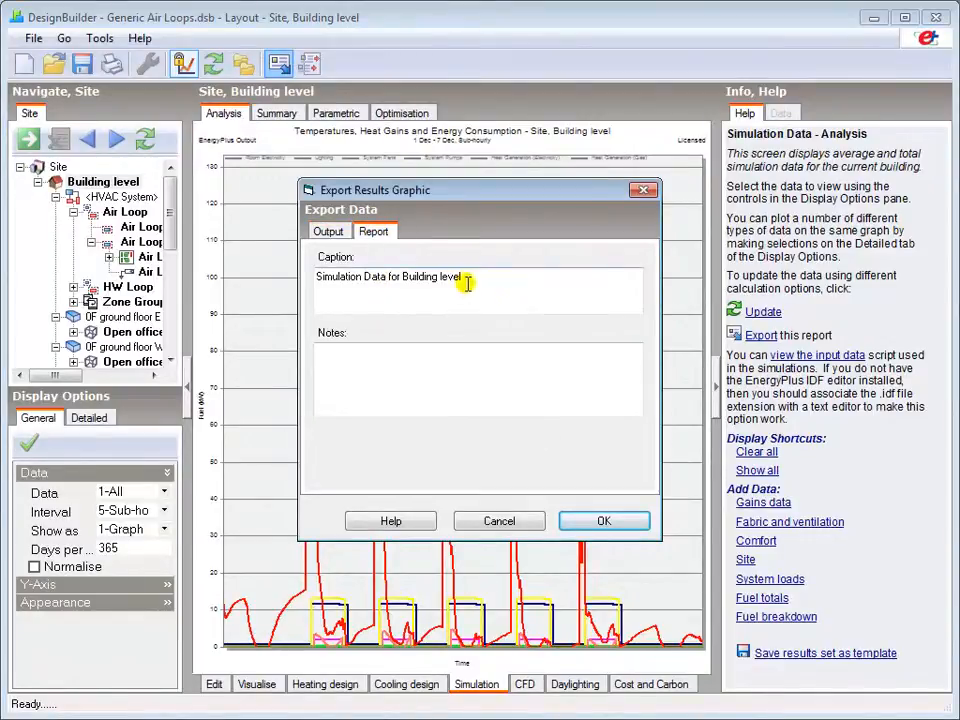
{"action": "left_click_drag", "start_coordinate": [463, 280], "coordinate": [273, 270]}
{"action": "type", "text": "heat"}
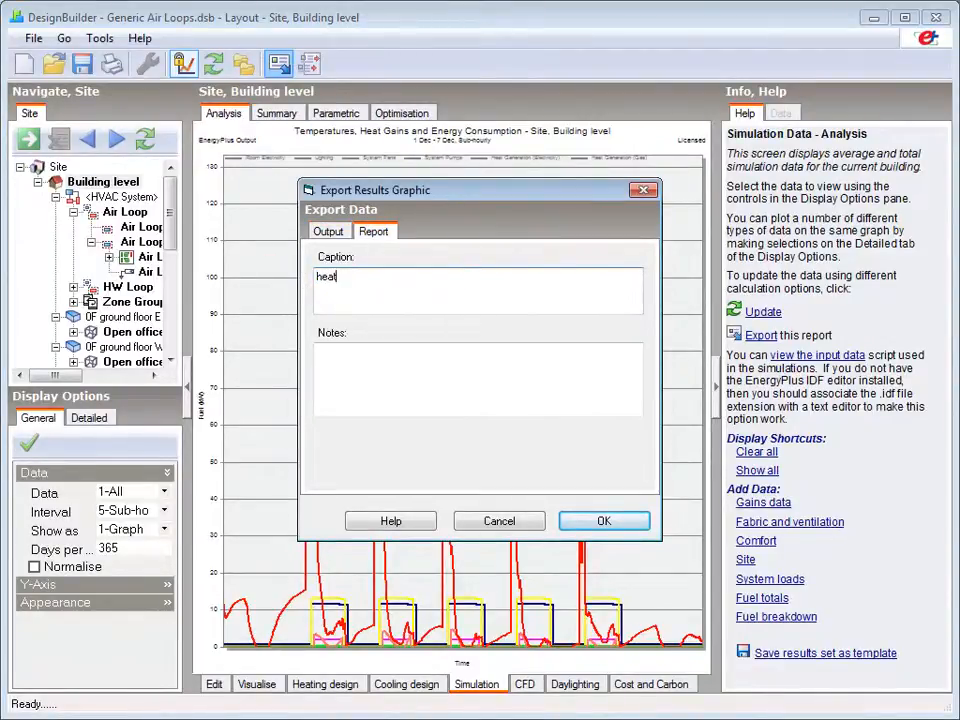
{"action": "type", "text": " recovery"}
{"action": "left_click", "coordinate": [603, 520]}
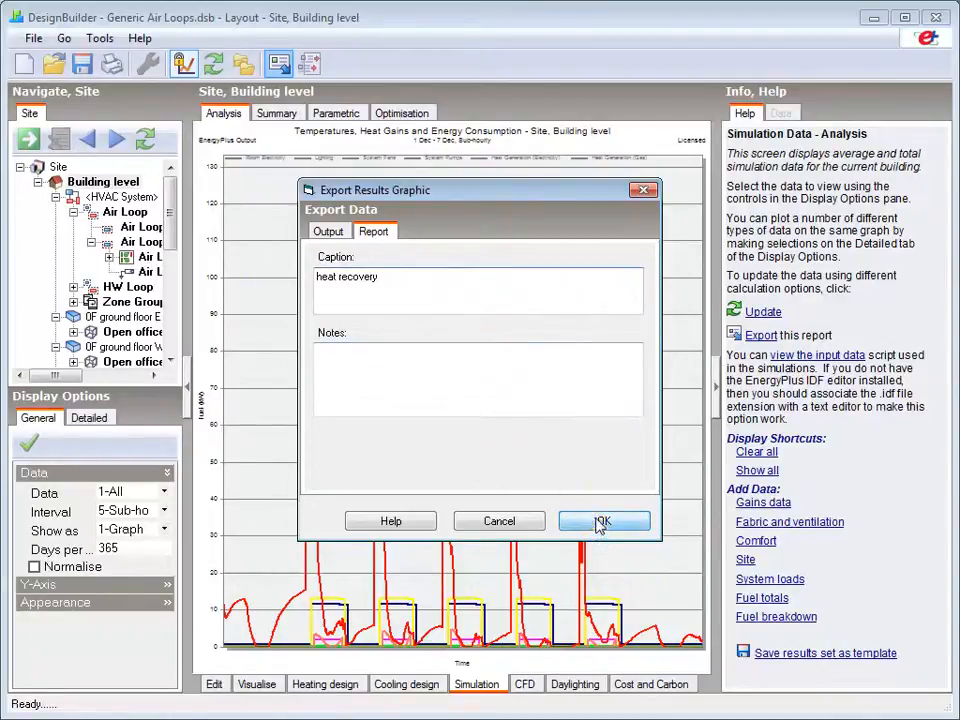
Step: Open the report compiler and compare the previews of the "Total loss ahu" and "heat recovery" topics
{"action": "left_click", "coordinate": [311, 63]}
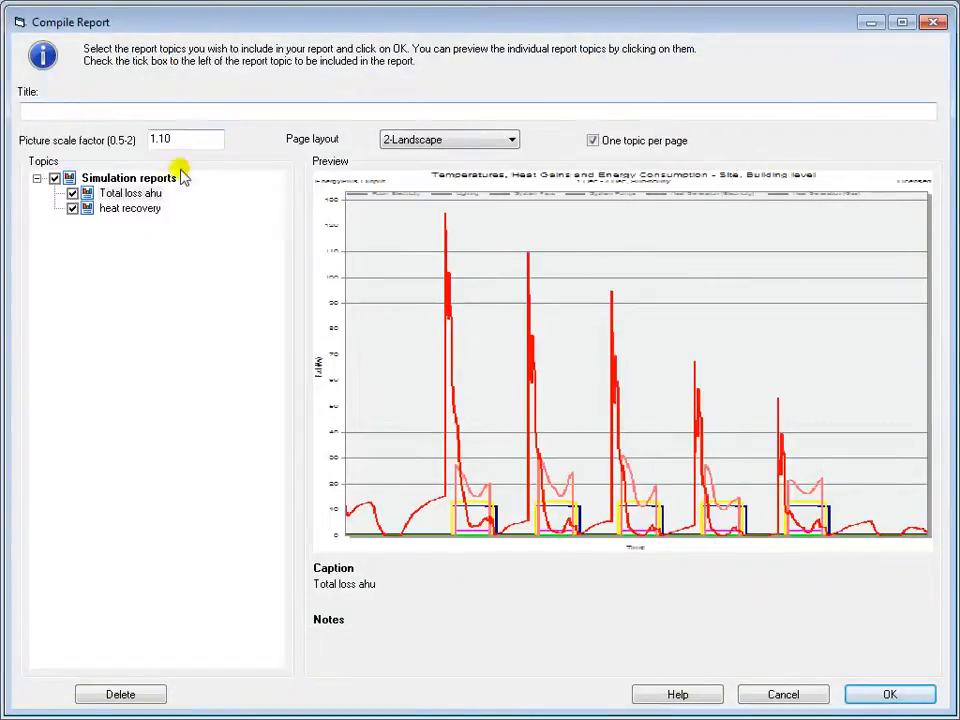
{"action": "left_click", "coordinate": [135, 209]}
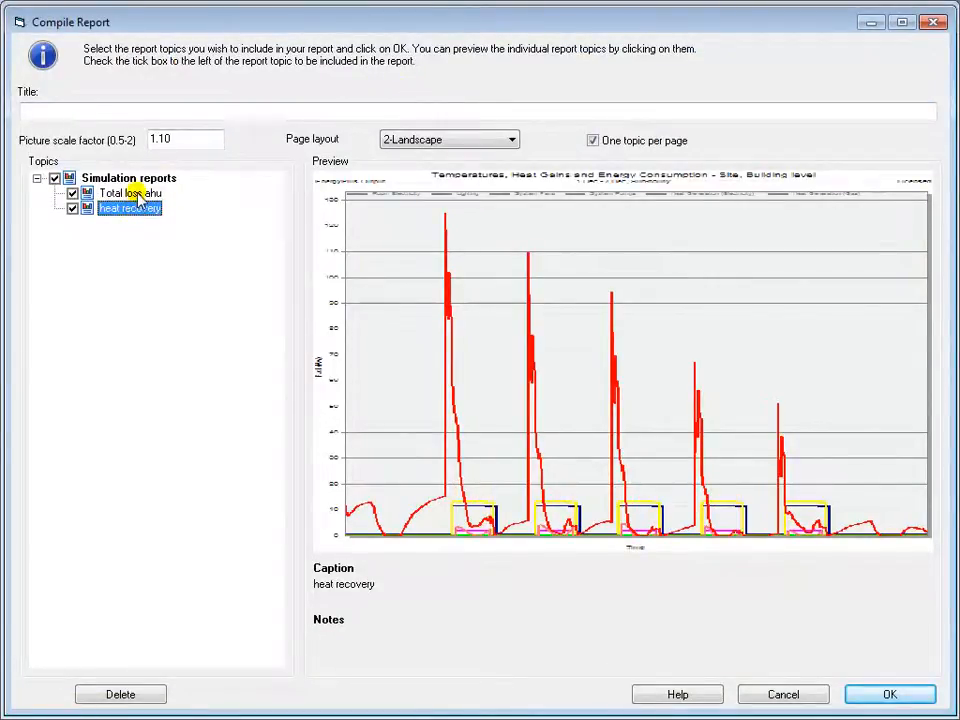
{"action": "left_click", "coordinate": [139, 197]}
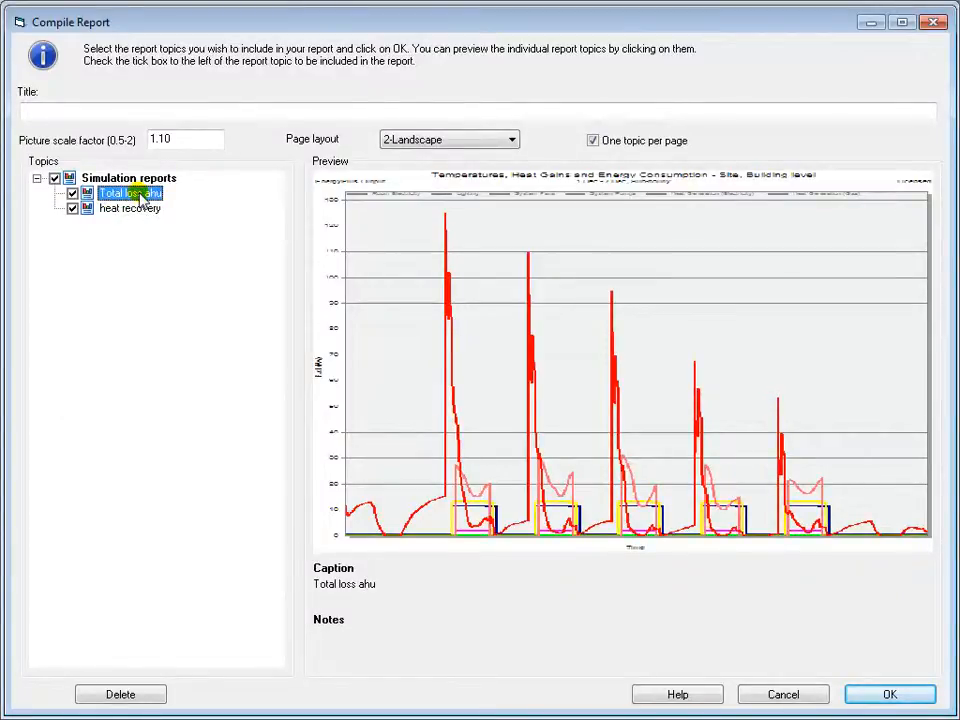
{"action": "left_click", "coordinate": [137, 216]}
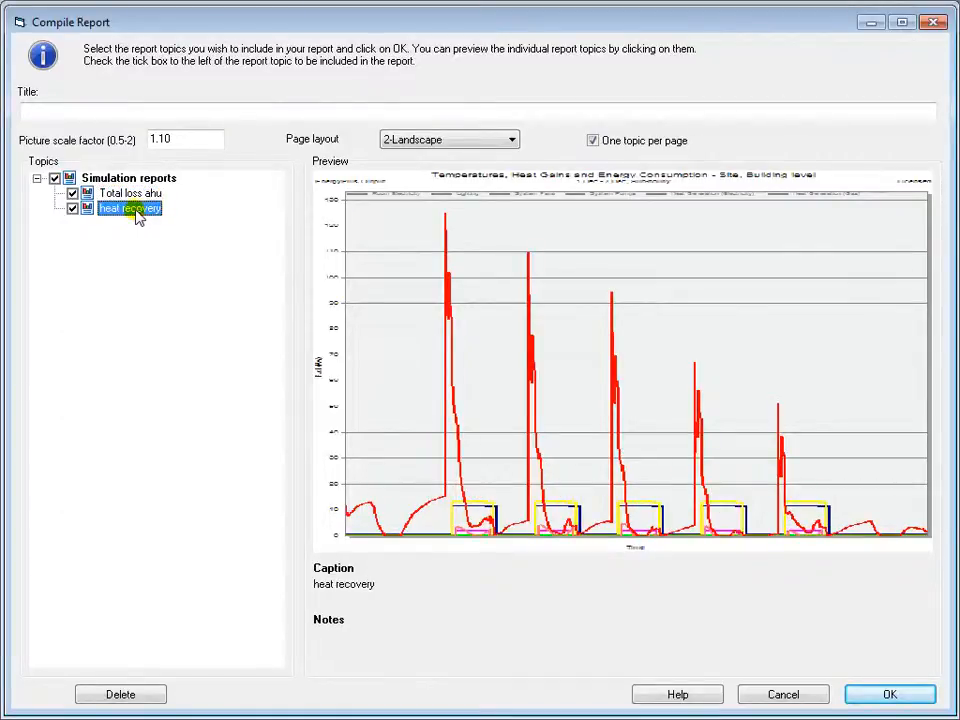
{"action": "left_click", "coordinate": [137, 194]}
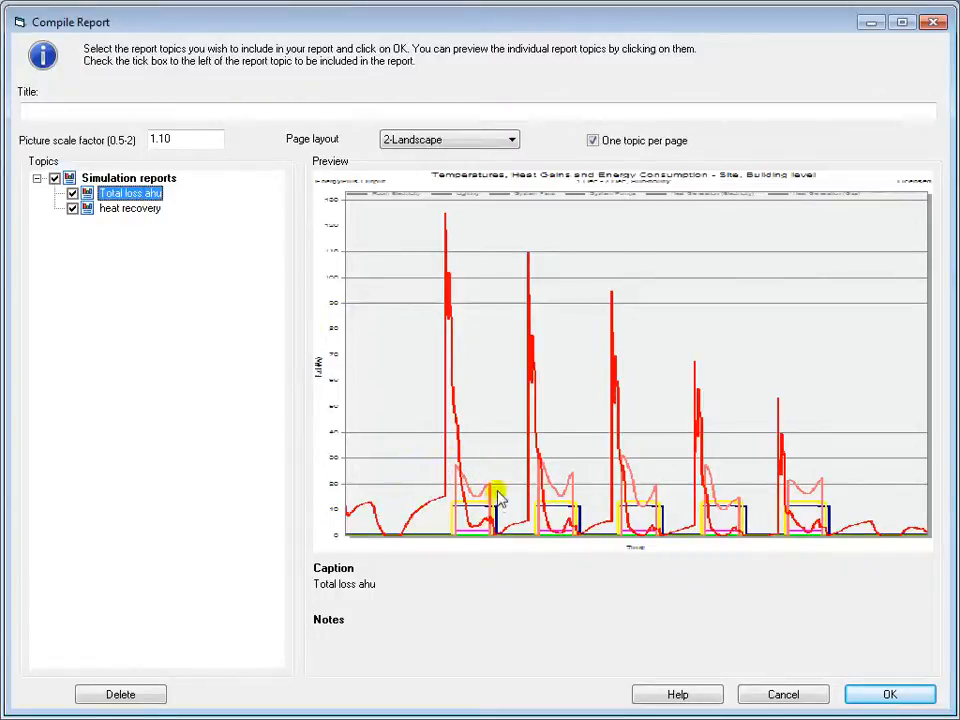
{"action": "left_click", "coordinate": [119, 211]}
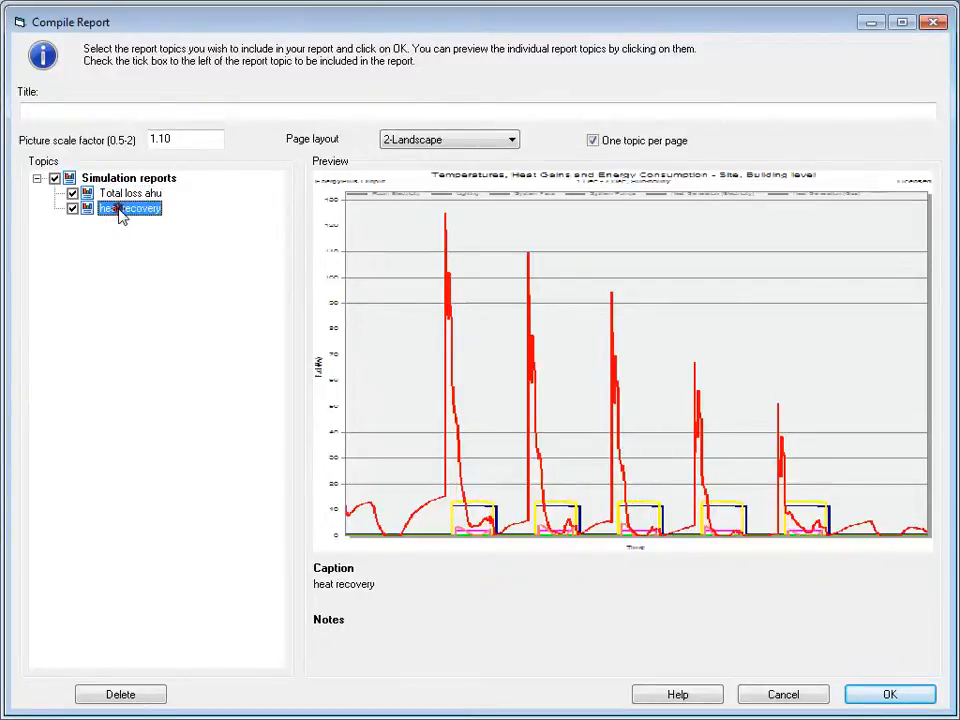